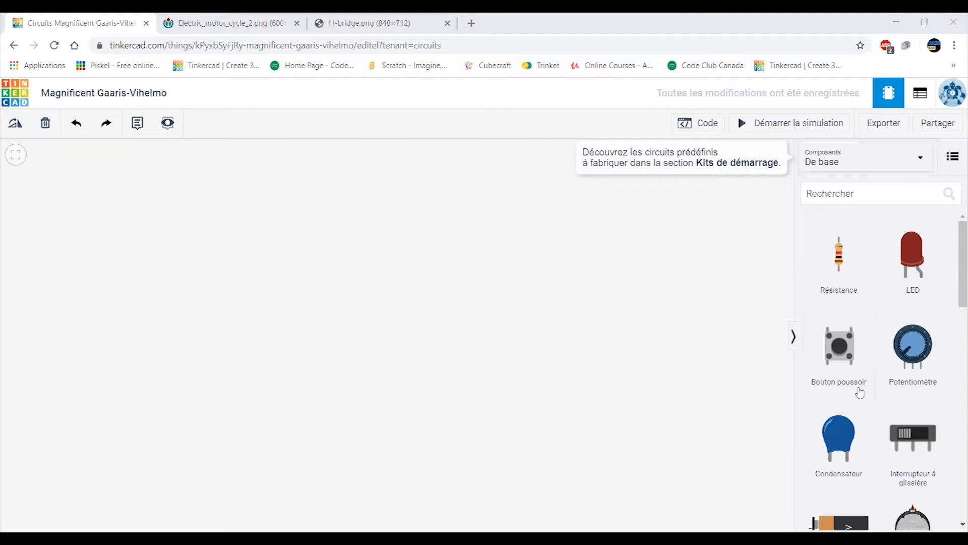
Look through the basic components and switch the component library to Tout to list every part
scroll(880, 373, "down", 9)
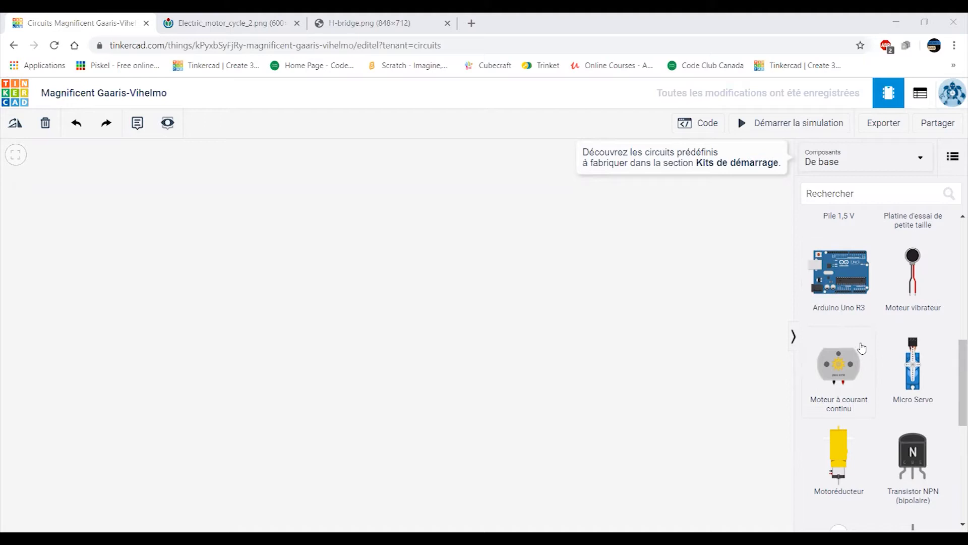
scroll(902, 330, "down", 3)
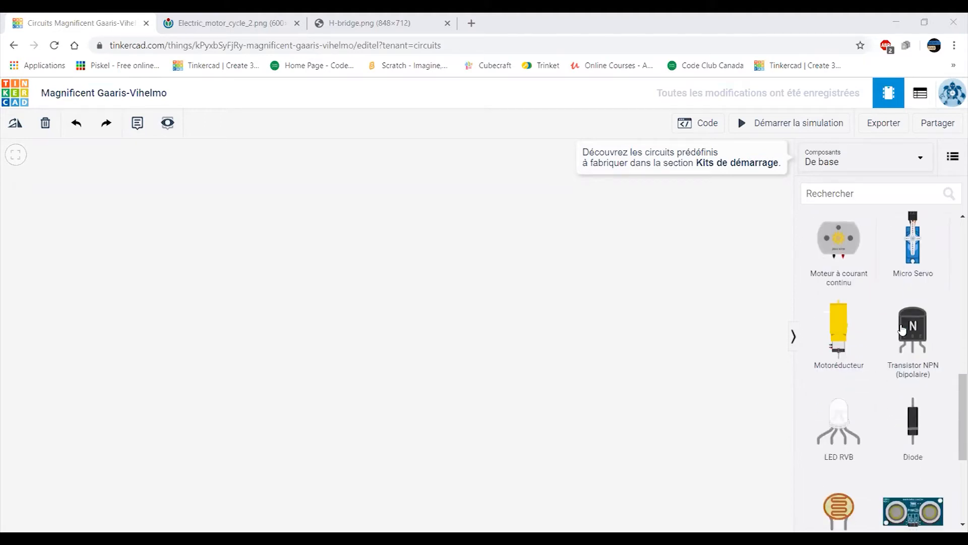
left_click(858, 160)
left_click(836, 222)
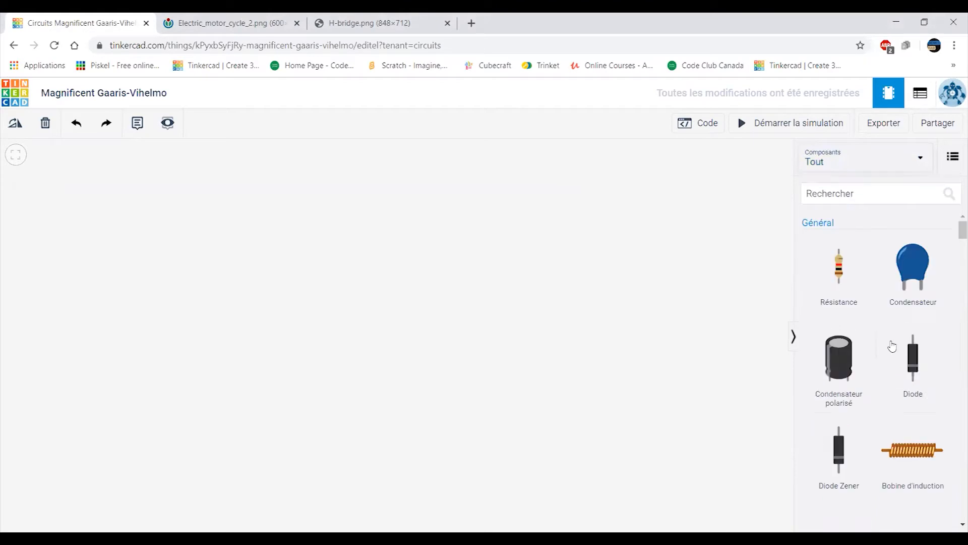
Place a Moteur à courant continu and a Motoréducteur side by side in the workspace
scroll(892, 346, "down", 12)
scroll(892, 353, "down", 10)
scroll(892, 358, "down", 8)
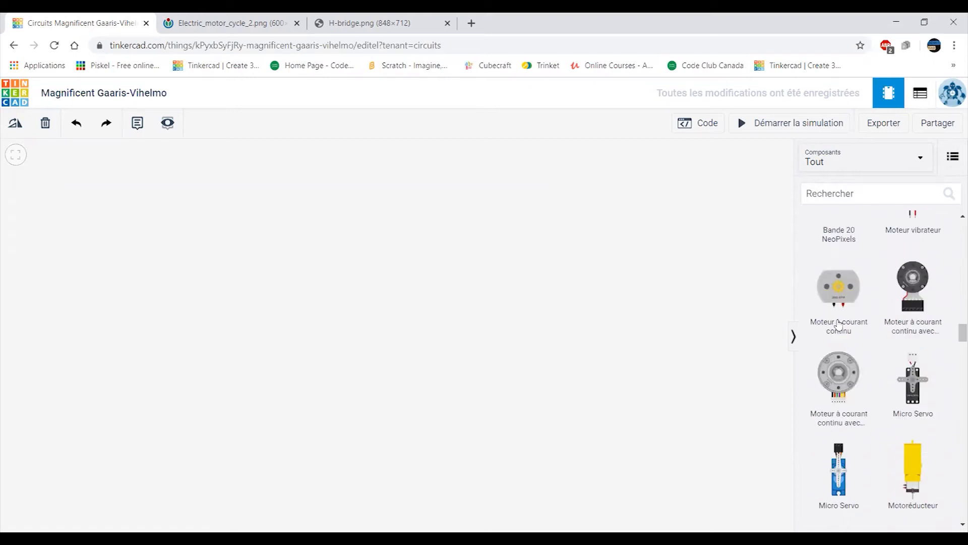
left_click_drag(833, 302, 262, 314)
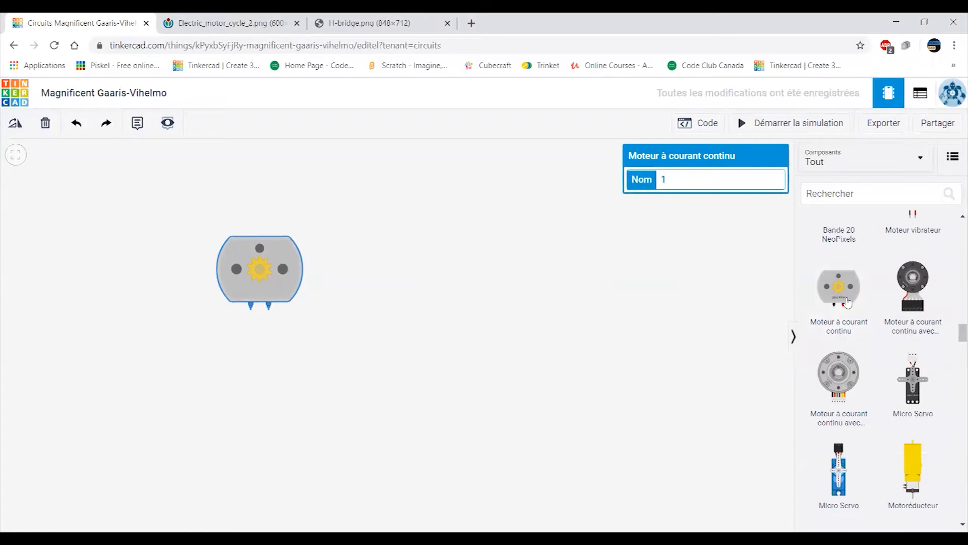
left_click_drag(927, 501, 462, 333)
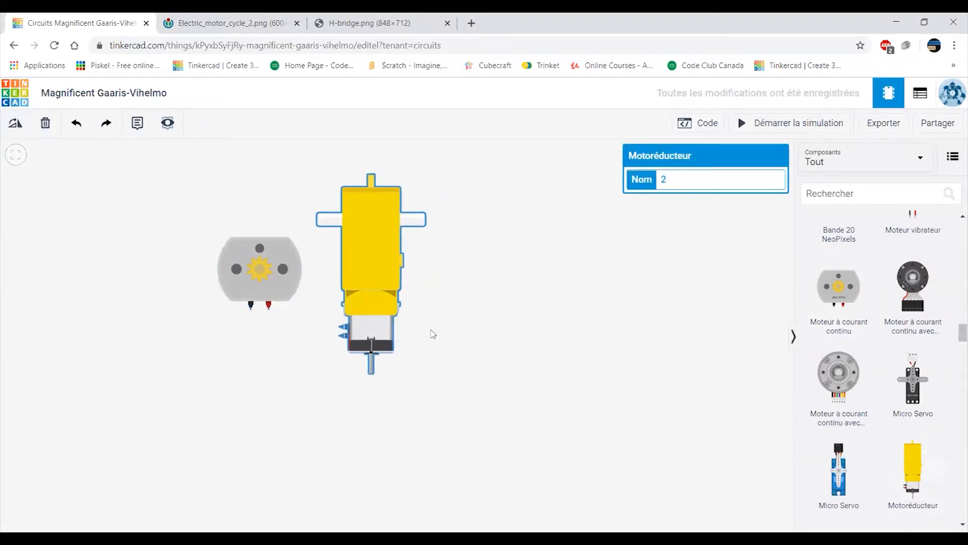
Add a Moteur vibrateur left of the DC motor and a blue Micro Servo right of the gearmotor
scroll(912, 277, "up", 3)
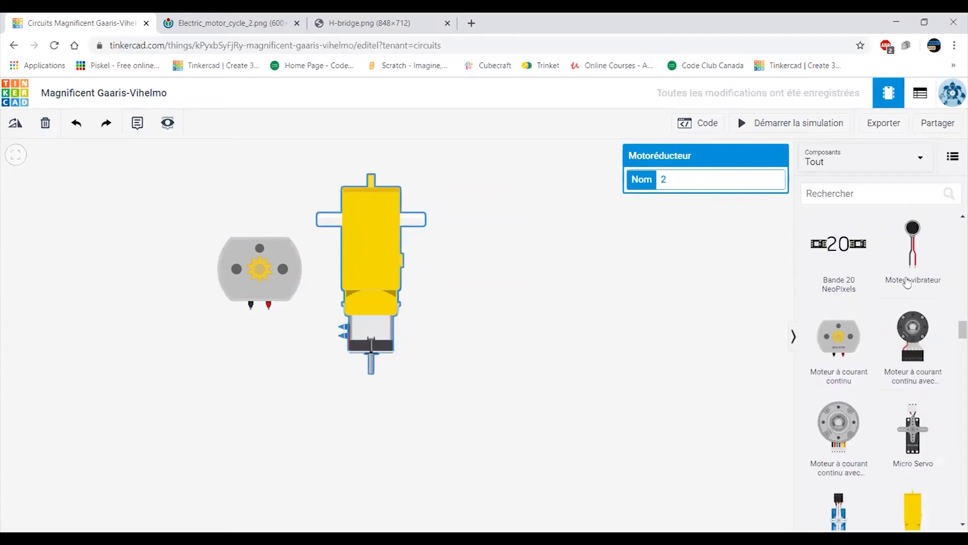
left_click_drag(398, 277, 159, 262)
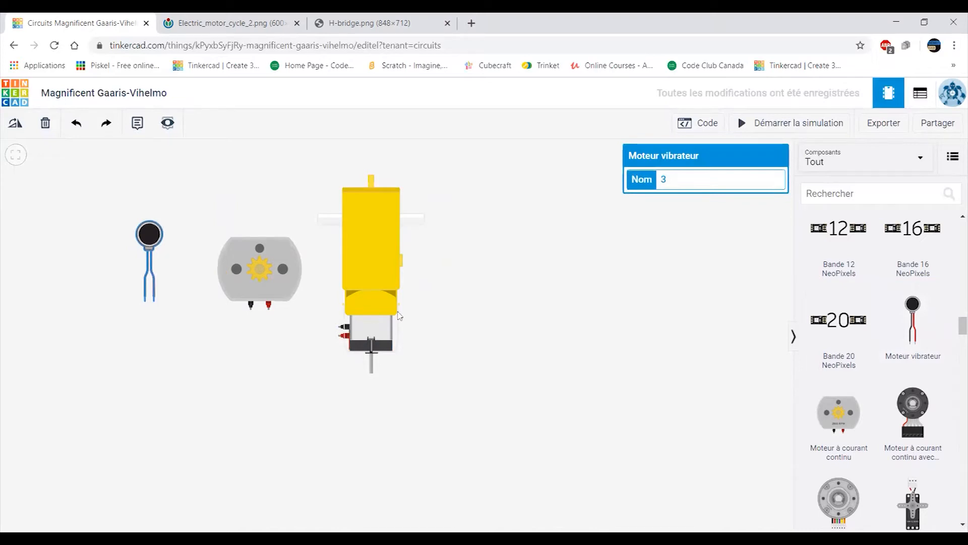
scroll(878, 378, "down", 4)
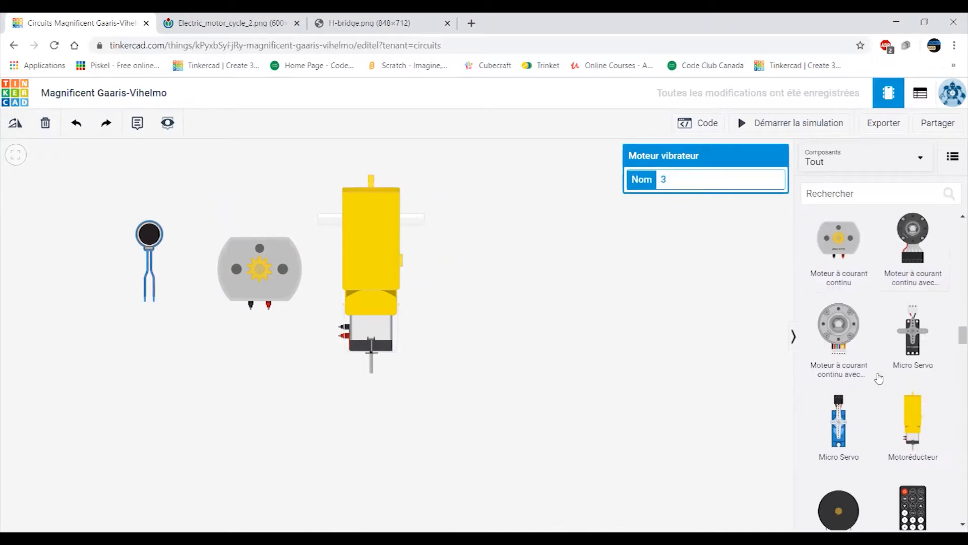
left_click_drag(840, 418, 485, 206)
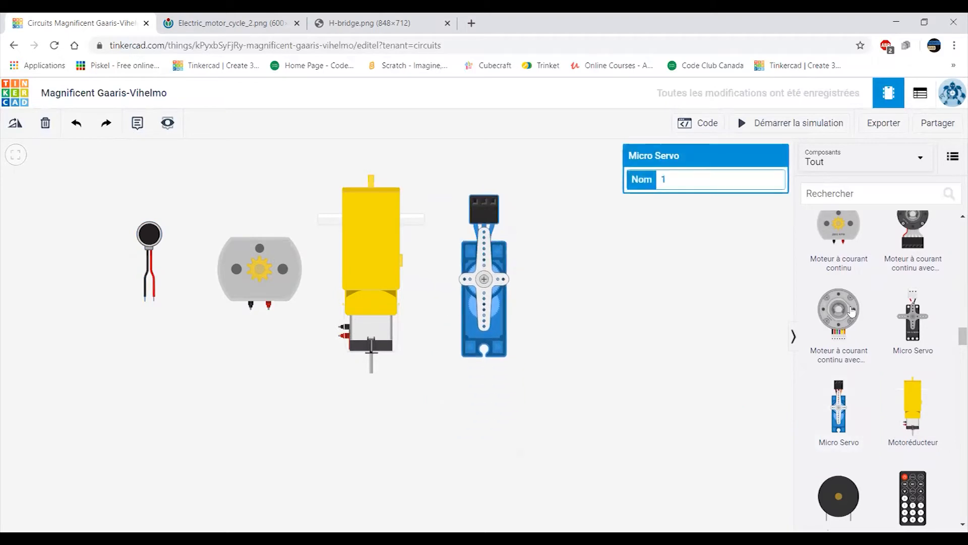
Add the black Micro Servo and the two Moteur à courant continu avec codeur models to the end of the motor row
left_click_drag(908, 351, 566, 207)
left_click_drag(713, 313, 588, 329)
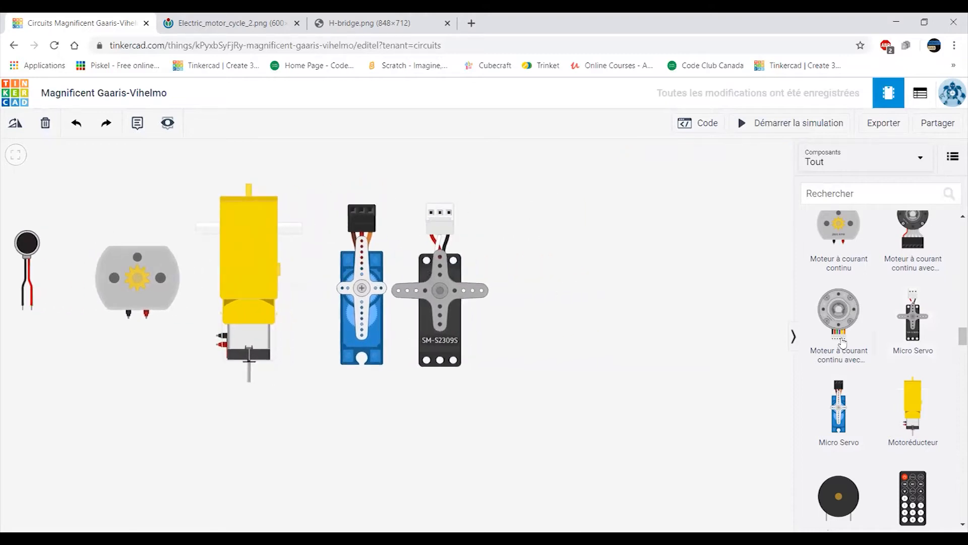
left_click_drag(840, 321, 584, 359)
left_click_drag(912, 237, 705, 344)
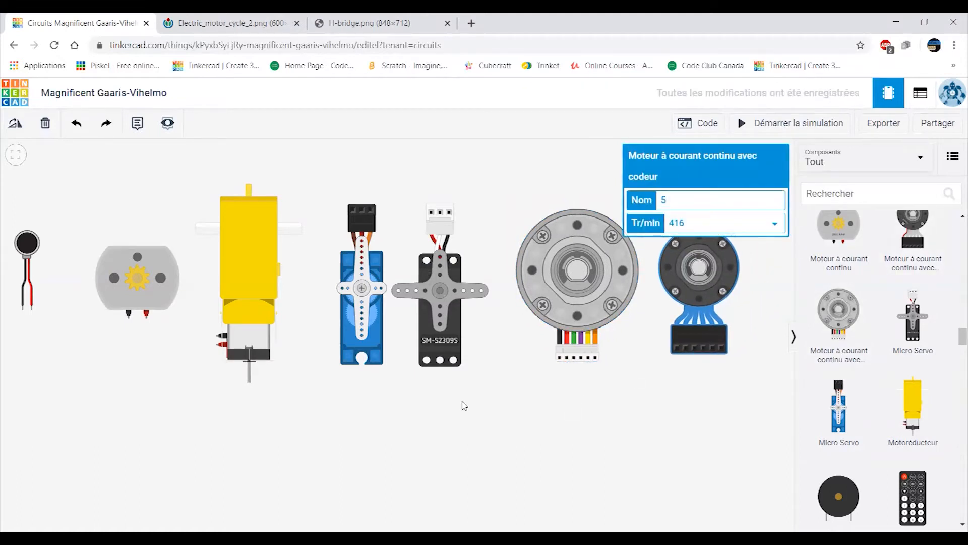
Move the two micro servos slightly upward so they sit neatly side by side in the motor row
scroll(457, 417, "down", 1)
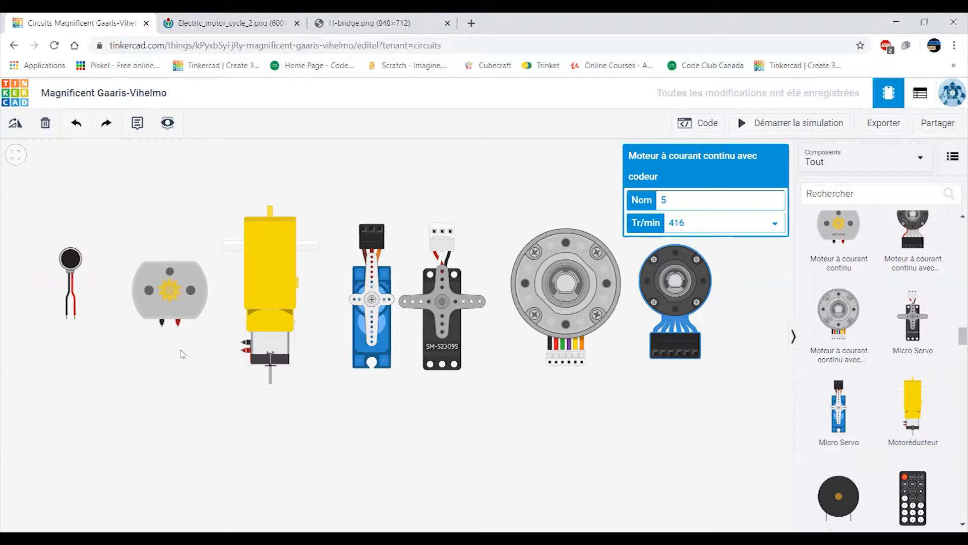
left_click_drag(371, 311, 366, 305)
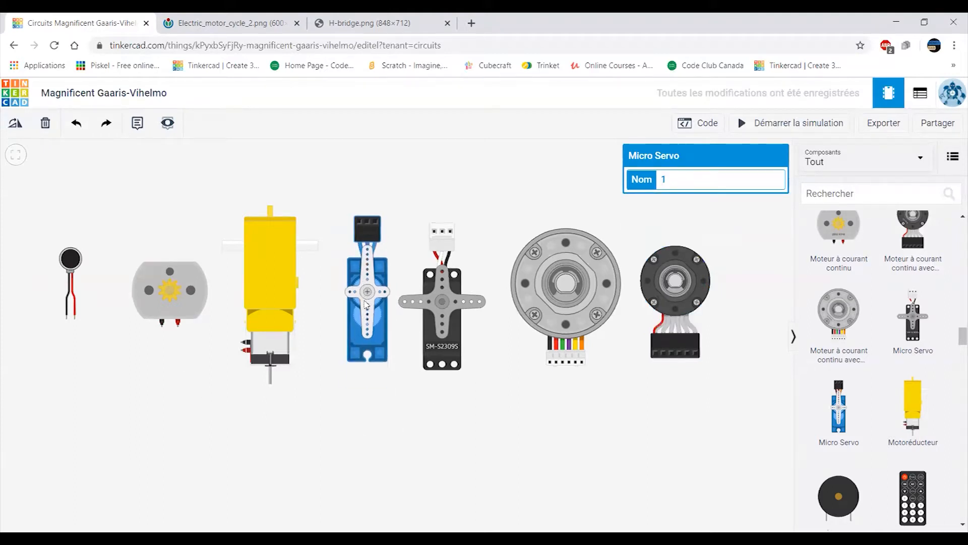
left_click_drag(438, 328, 436, 316)
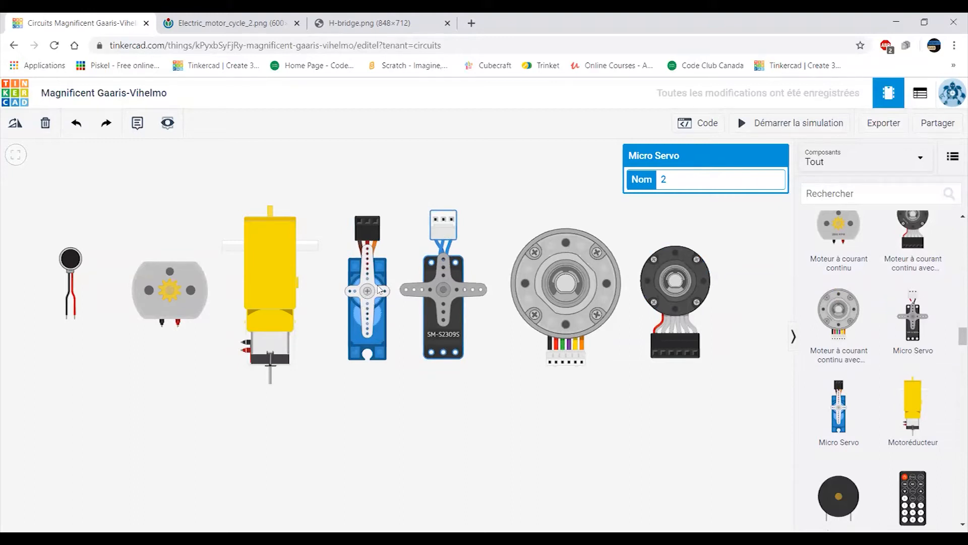
left_click_drag(426, 384, 398, 406)
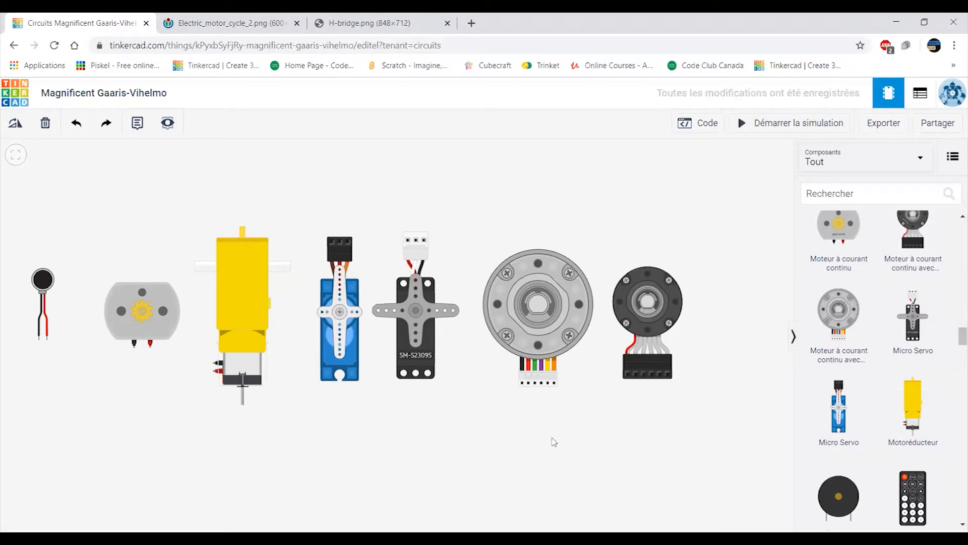
Examine the properties and connector pins of the larger grey DC motor with encoder
left_click_drag(604, 449, 538, 441)
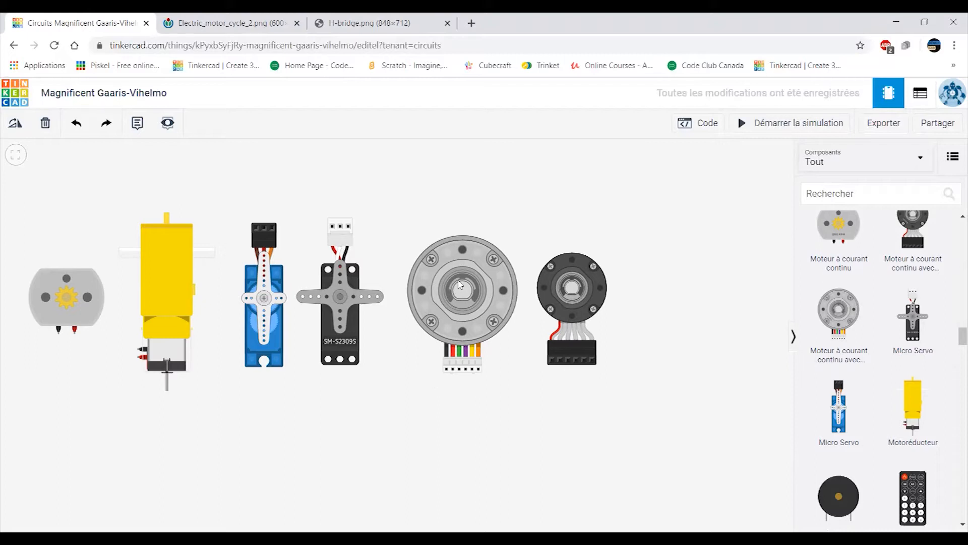
left_click(453, 313)
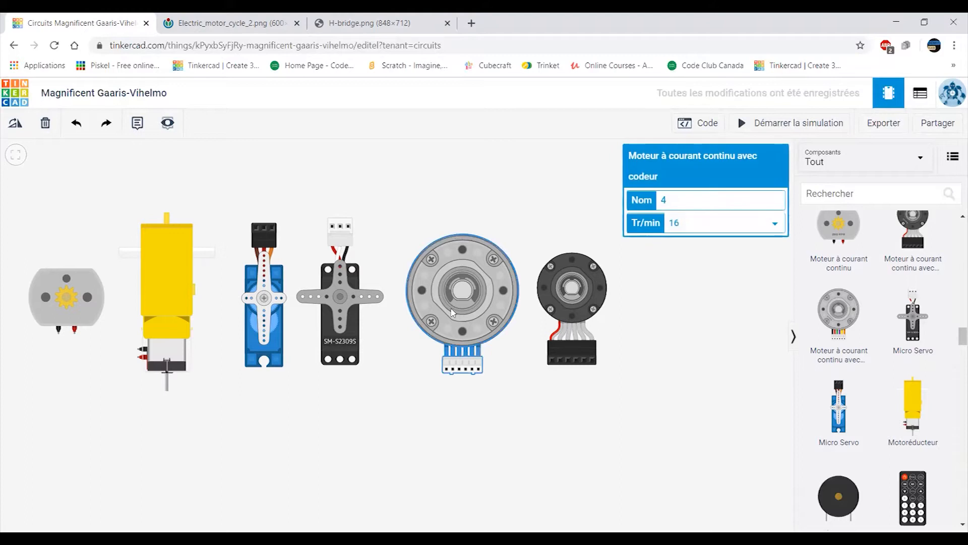
left_click_drag(397, 404, 420, 404)
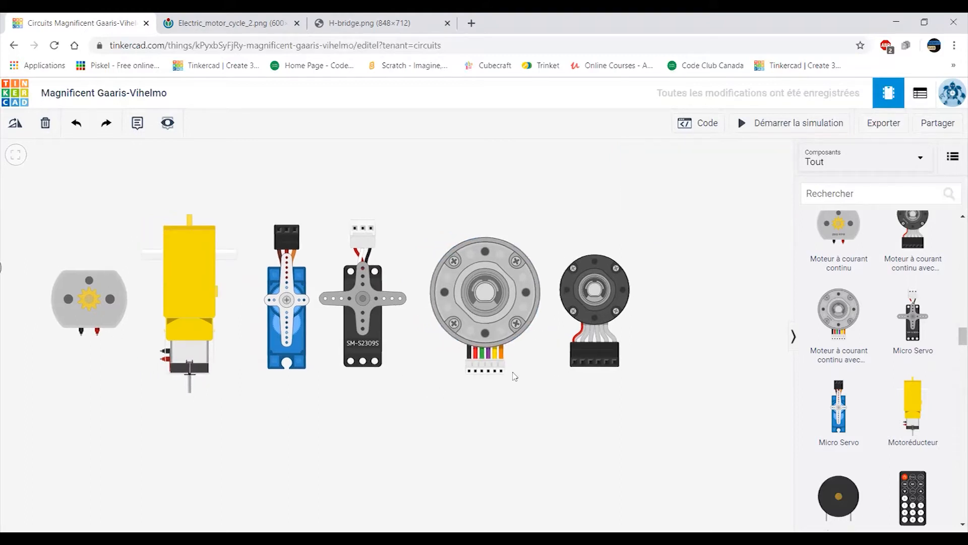
left_click(481, 305)
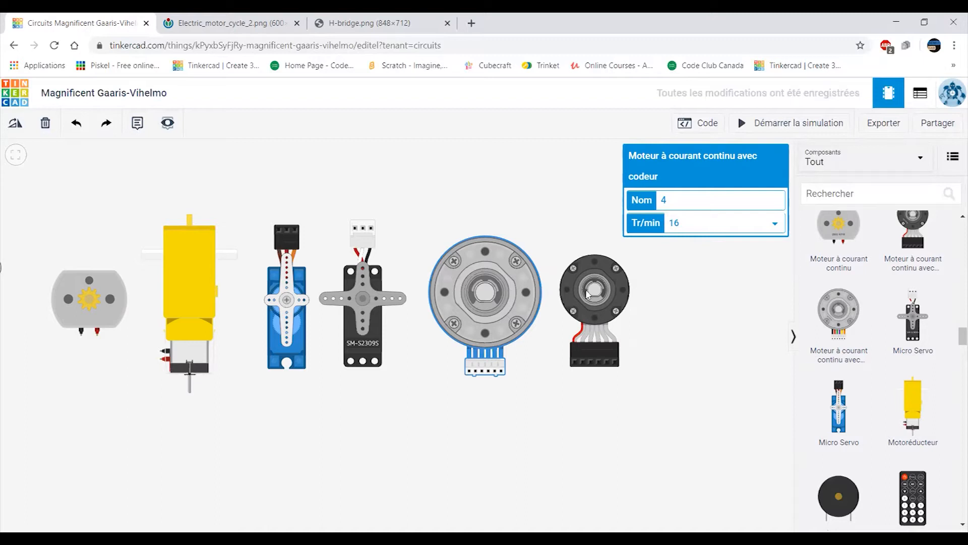
left_click(536, 380)
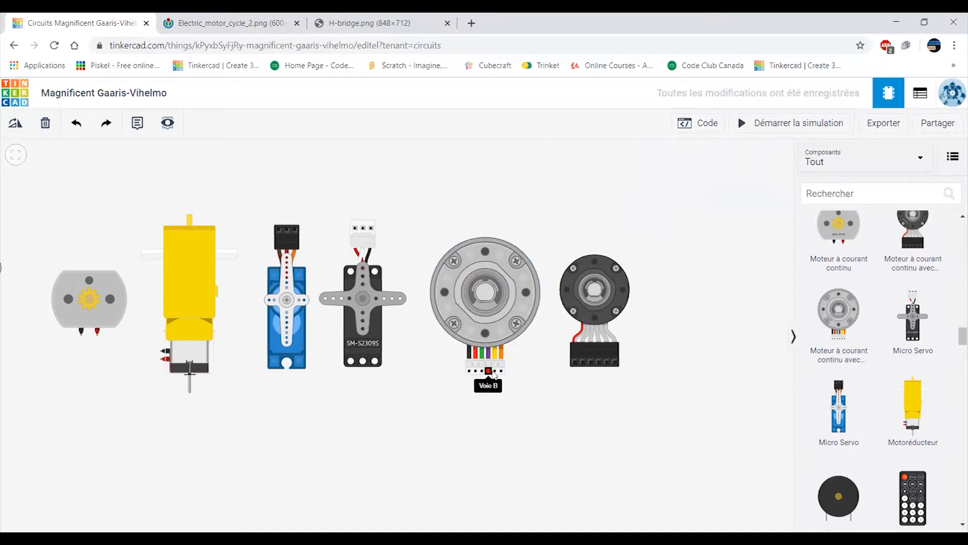
Delete both DC motors with encoder and both micro servos from the workspace
left_click(497, 303)
key("Delete")
left_click(594, 302)
key("Delete")
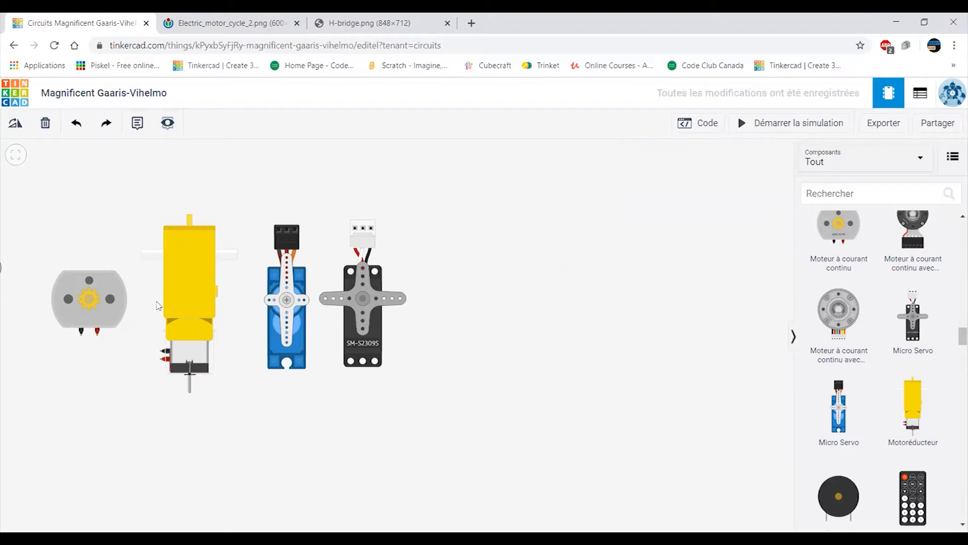
left_click(297, 320)
key("Delete")
left_click(363, 320)
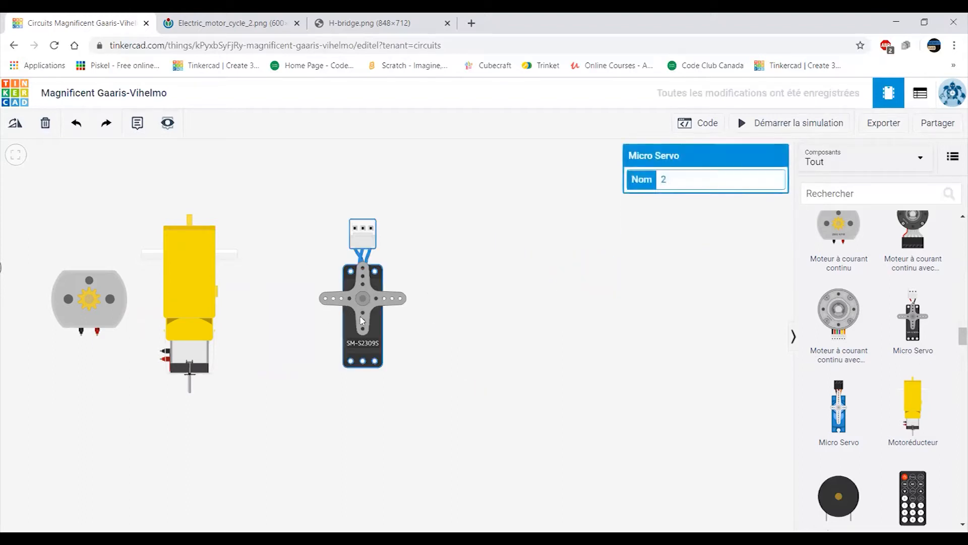
key("Delete")
Delete the vibration motor and the gearmotor, and move the remaining DC motor slightly upward
left_click_drag(324, 341, 580, 332)
left_click(244, 267)
key("Delete")
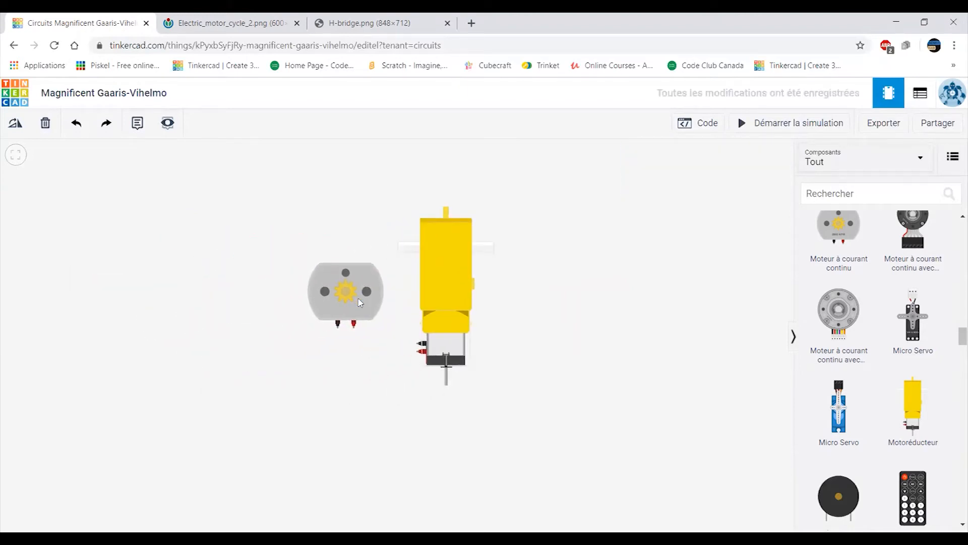
left_click(441, 298)
left_click_drag(313, 300, 292, 262)
left_click(454, 294)
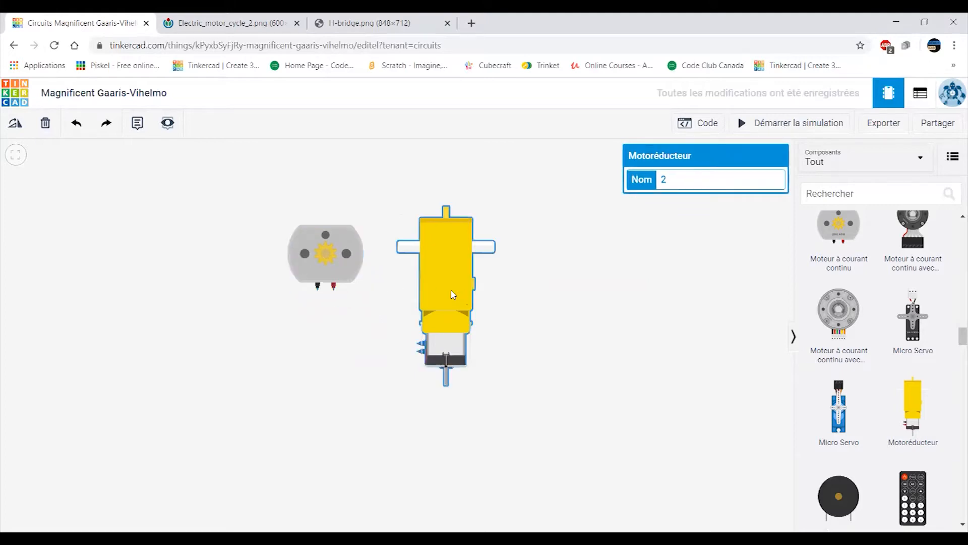
key("Delete")
left_click_drag(393, 292, 517, 301)
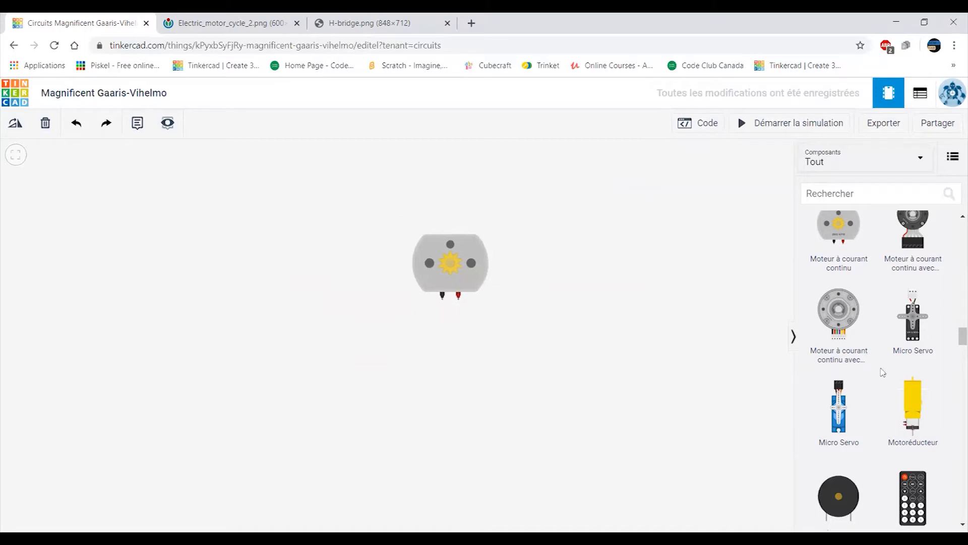
Add a Bloc d'alimentation from the Instruments section and position it level with the DC motor, on its left
scroll(896, 363, "down", 5)
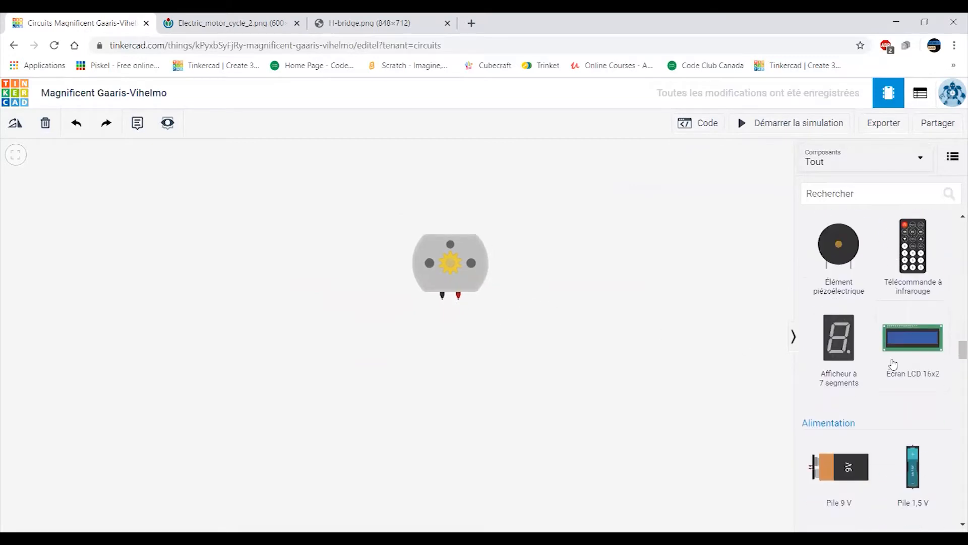
scroll(893, 364, "down", 3)
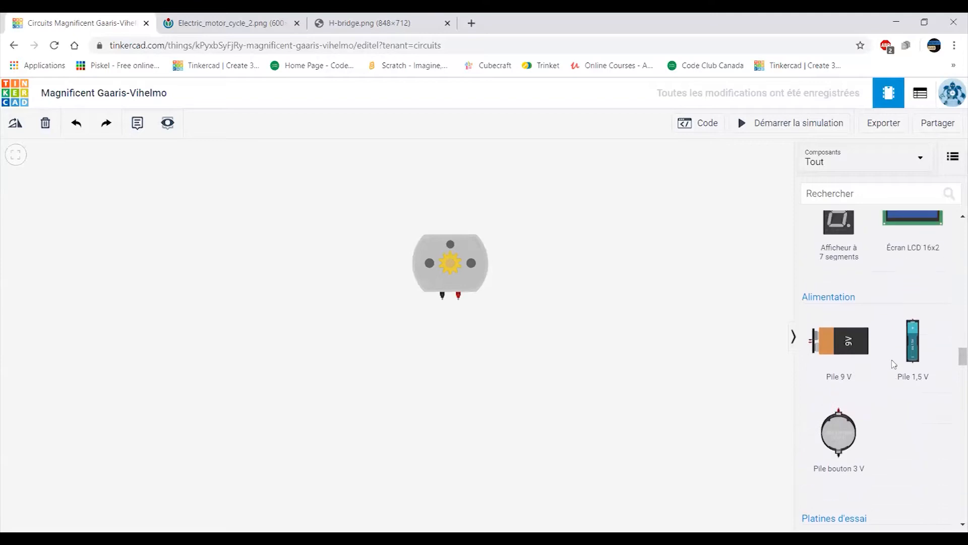
scroll(892, 365, "down", 12)
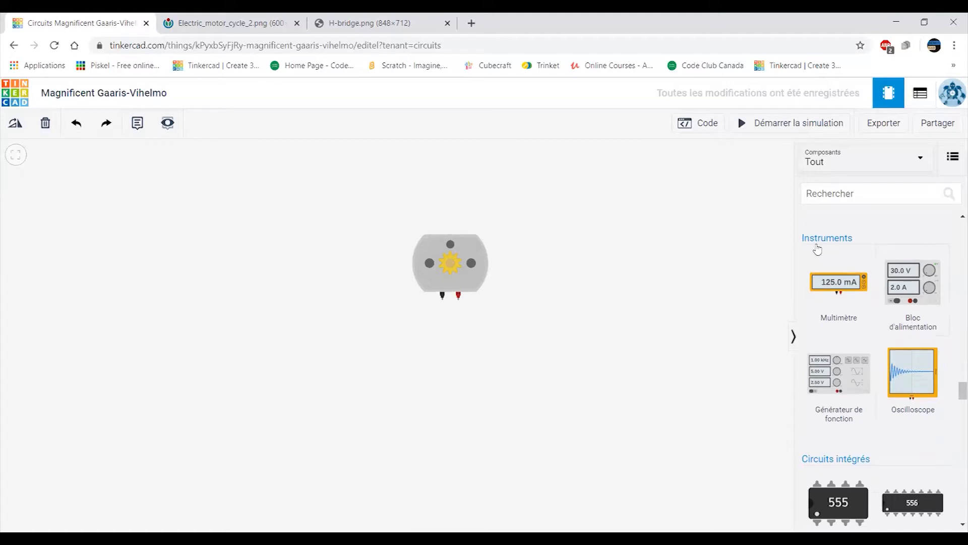
left_click_drag(915, 289, 314, 286)
scroll(324, 332, "up", 3)
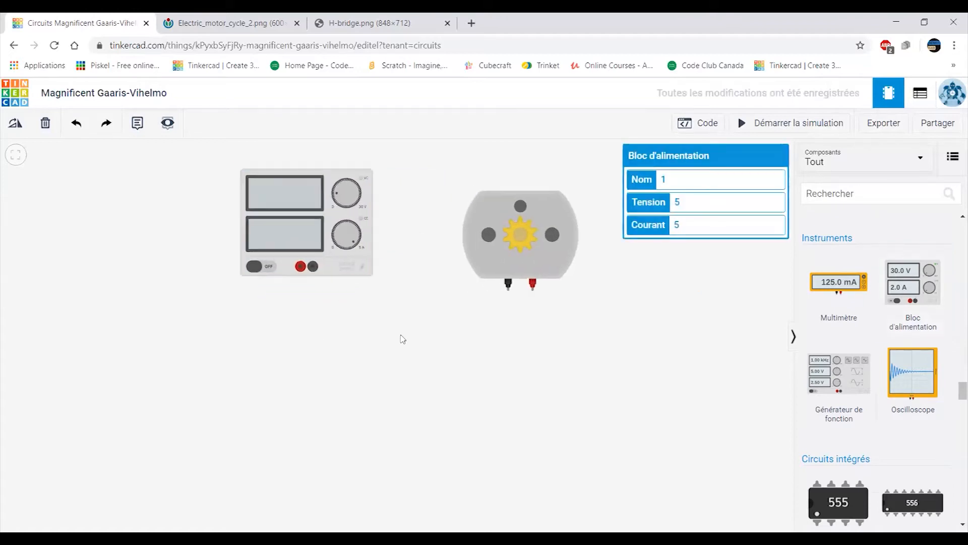
left_click_drag(396, 316, 398, 368)
left_click_drag(321, 298, 345, 312)
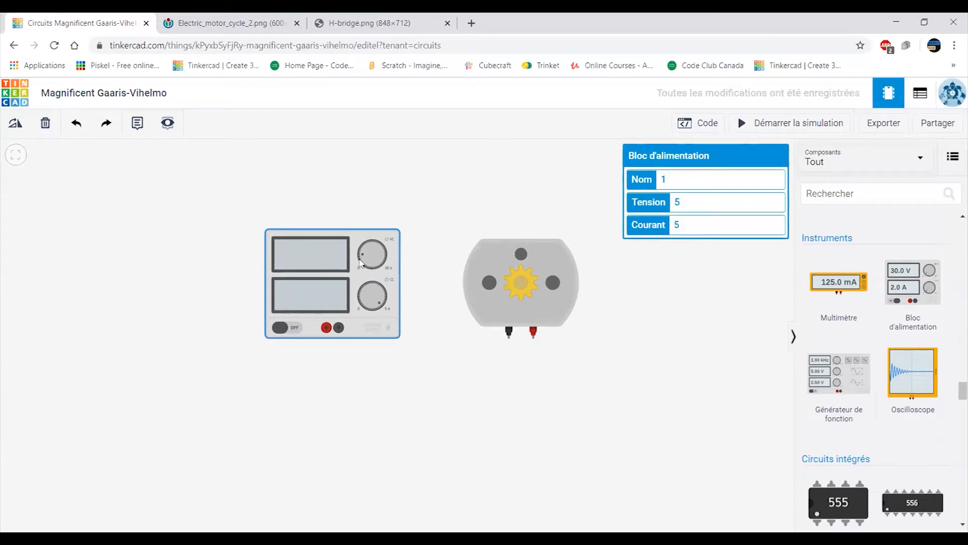
Wire the power supply's red positive terminal to the DC motor's red terminal, routing the cable below both components
scroll(361, 262, "up", 3)
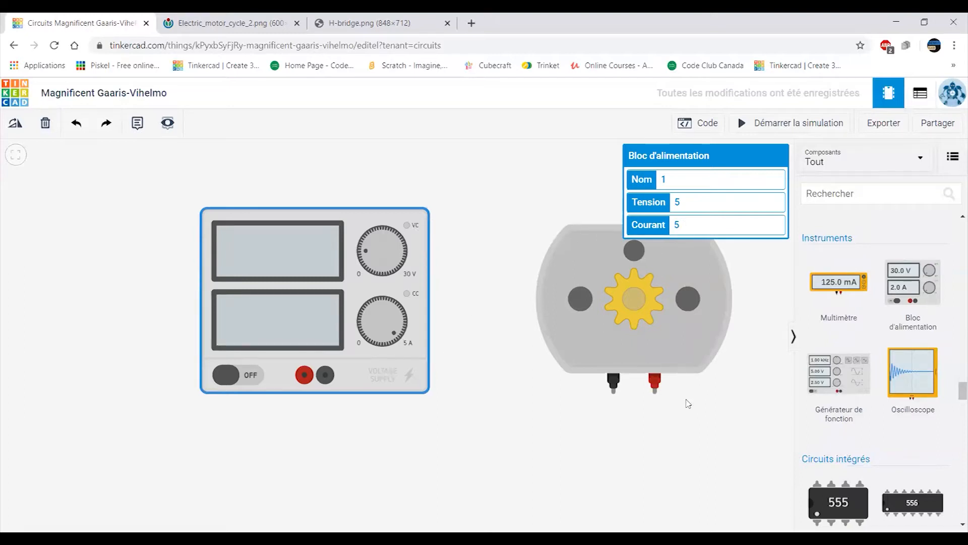
left_click_drag(694, 400, 638, 374)
left_click(555, 310)
left_click_drag(554, 310, 551, 311)
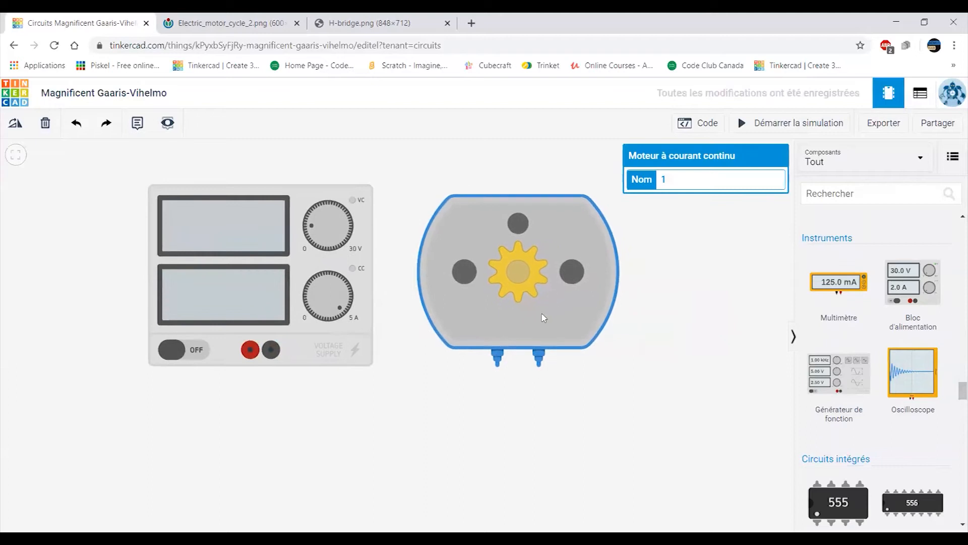
left_click(250, 350)
left_click(248, 459)
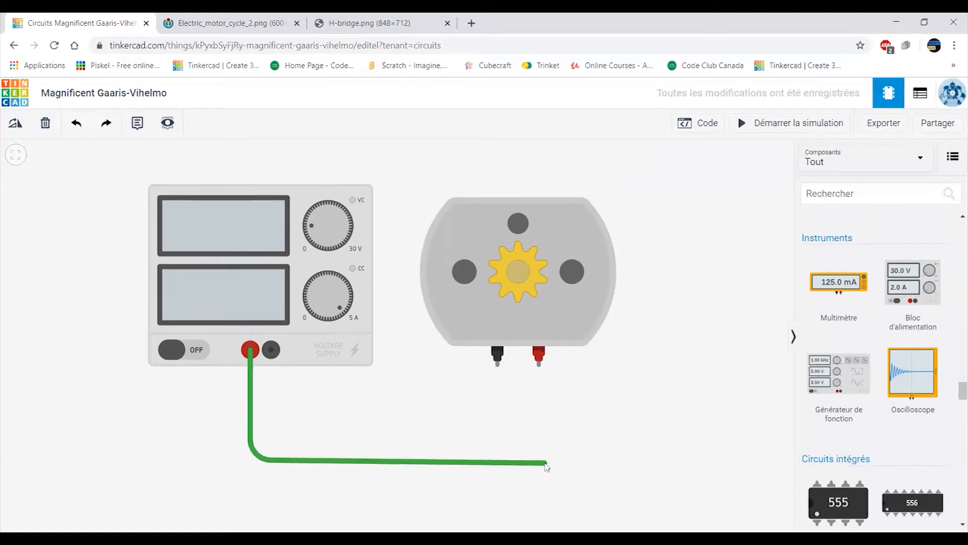
left_click(545, 463)
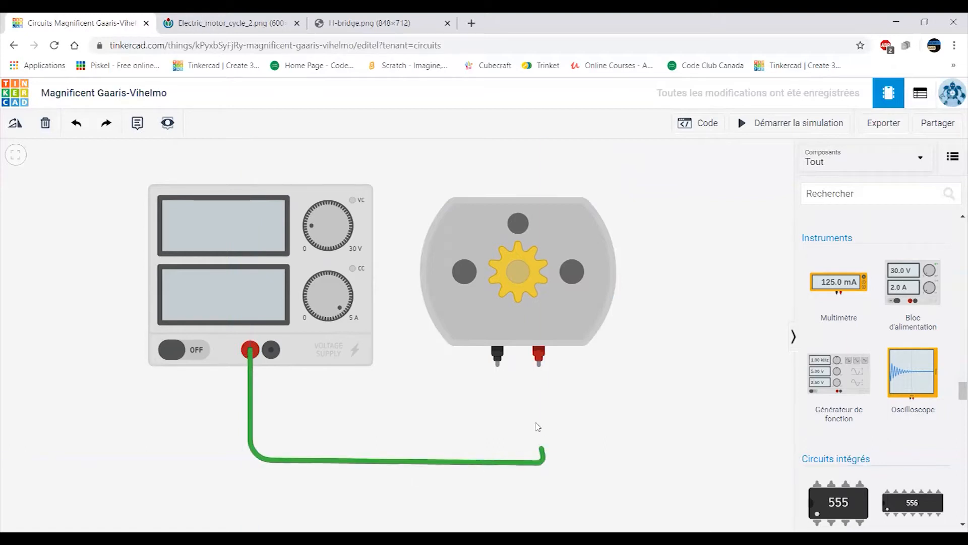
left_click(539, 362)
Wire the DC motor's black terminal to the power supply's black terminal, routing the cable inside the first wire
left_click(497, 362)
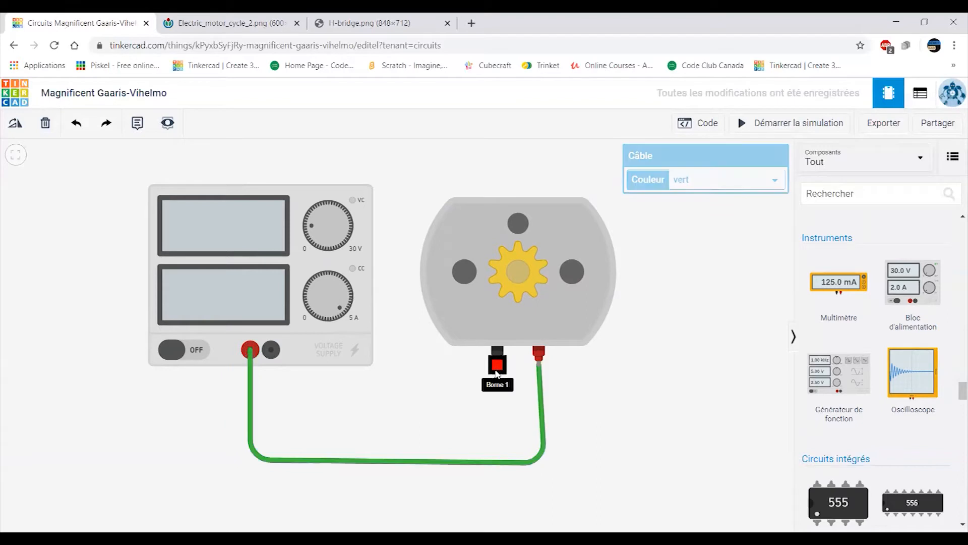
left_click(498, 427)
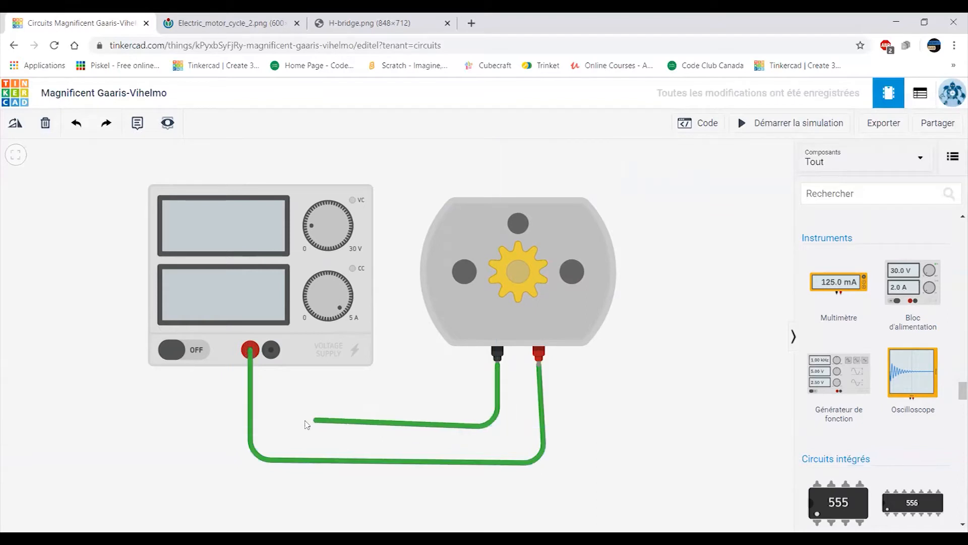
left_click(269, 428)
left_click(271, 351)
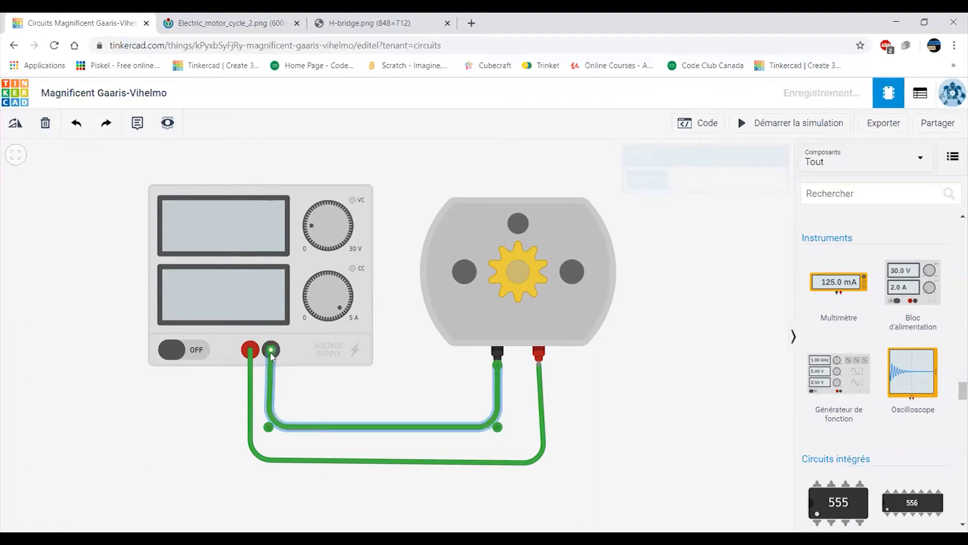
Start the simulation and lower the supply voltage to 4 V before raising it to 30 V
left_click_drag(642, 328, 643, 351)
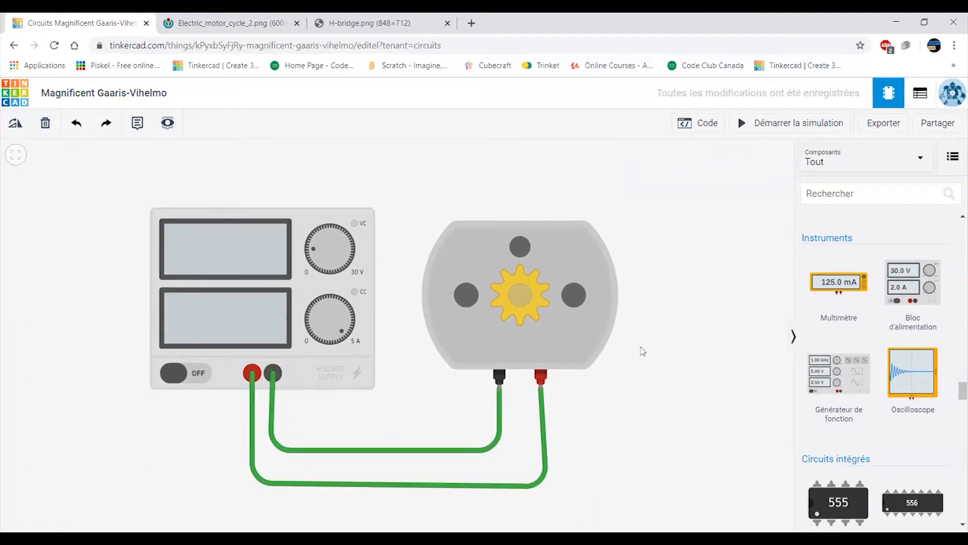
scroll(643, 351, "down", 1)
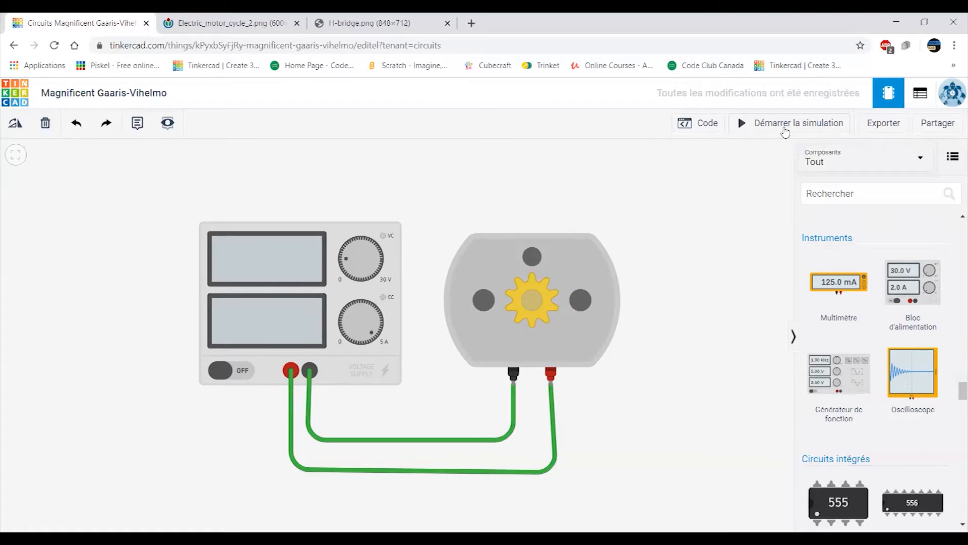
left_click(770, 123)
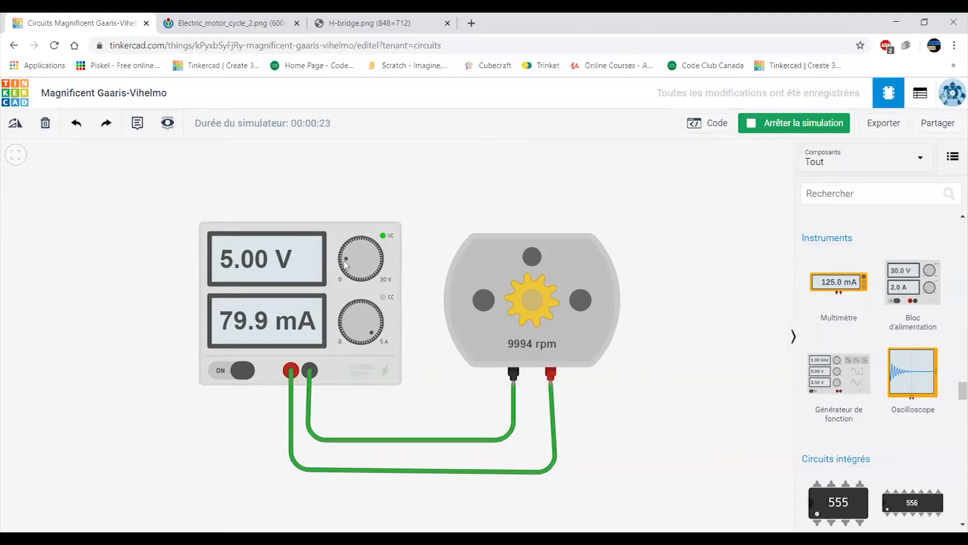
left_click_drag(346, 259, 346, 261)
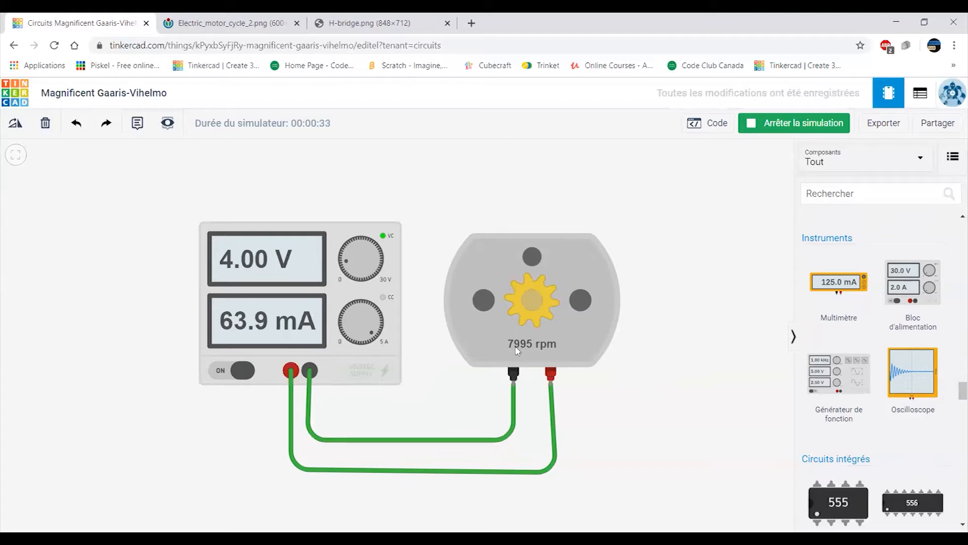
left_click_drag(348, 263, 372, 297)
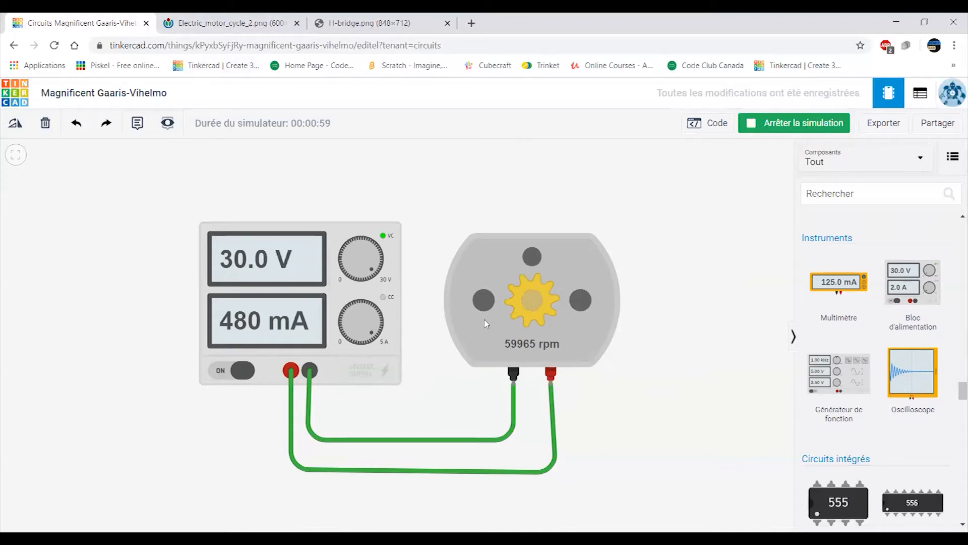
Switch to the Electric_motor_cycle_2.png image and examine the motor's magnets, coil and brushes
left_click(201, 24)
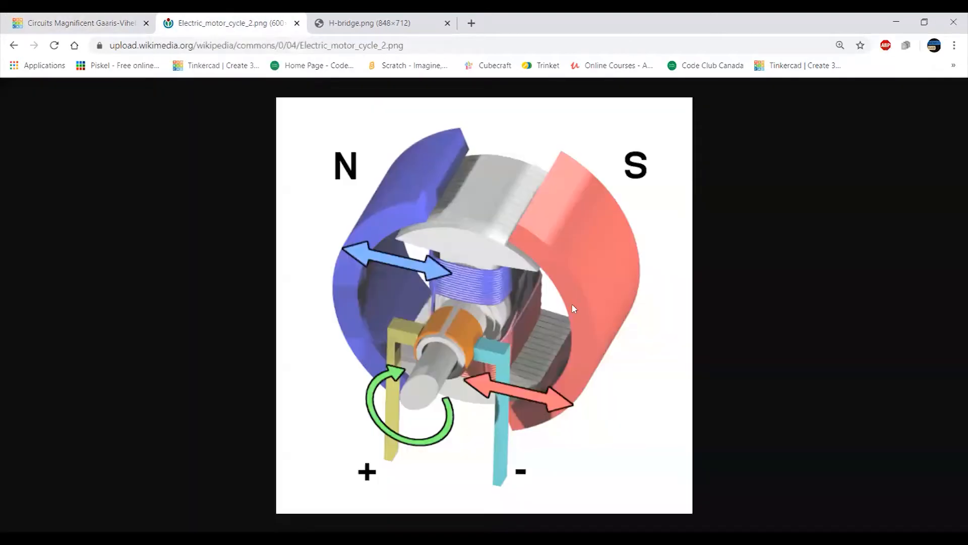
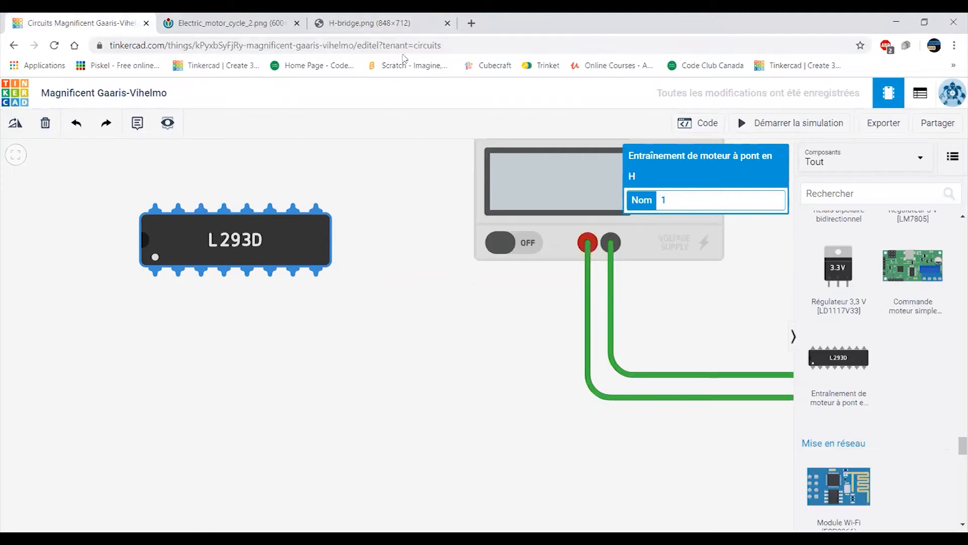
Search the web for "l293d motor driver" in a new browser tab and look through the results
left_click(471, 23)
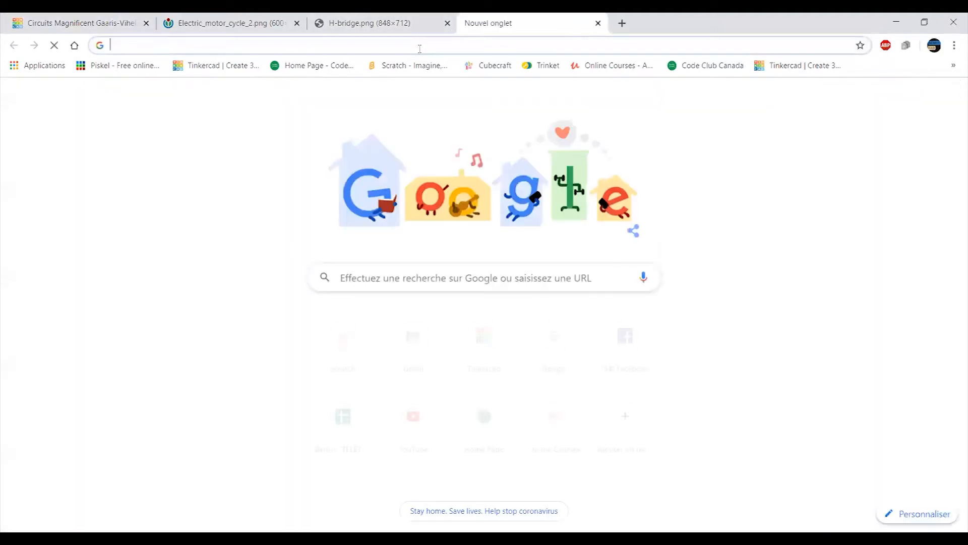
type("l")
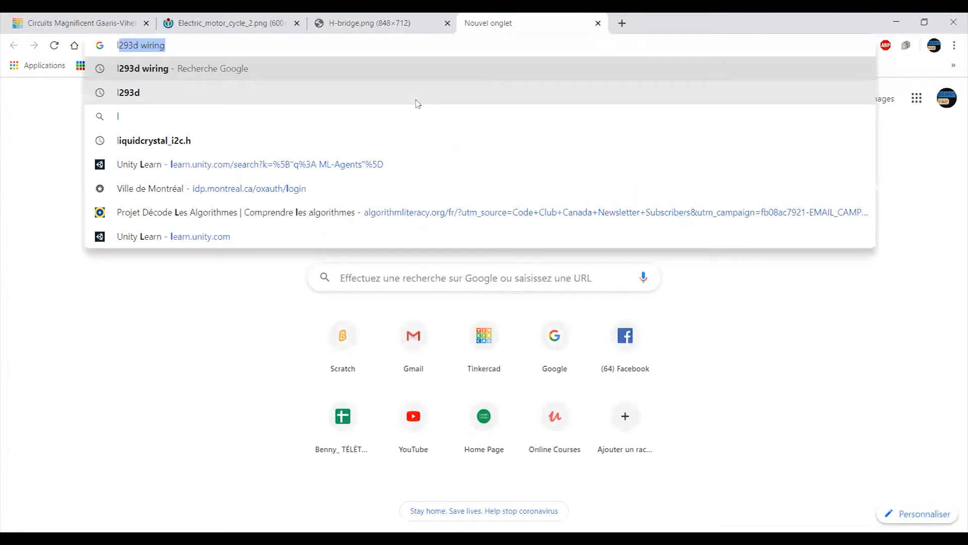
type("293")
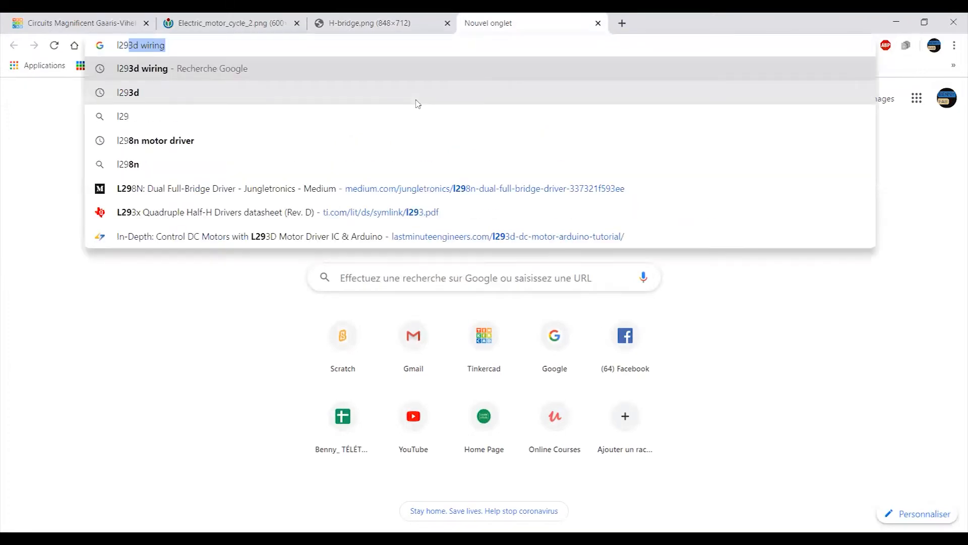
key("Down")
key("Down")
key("Down")
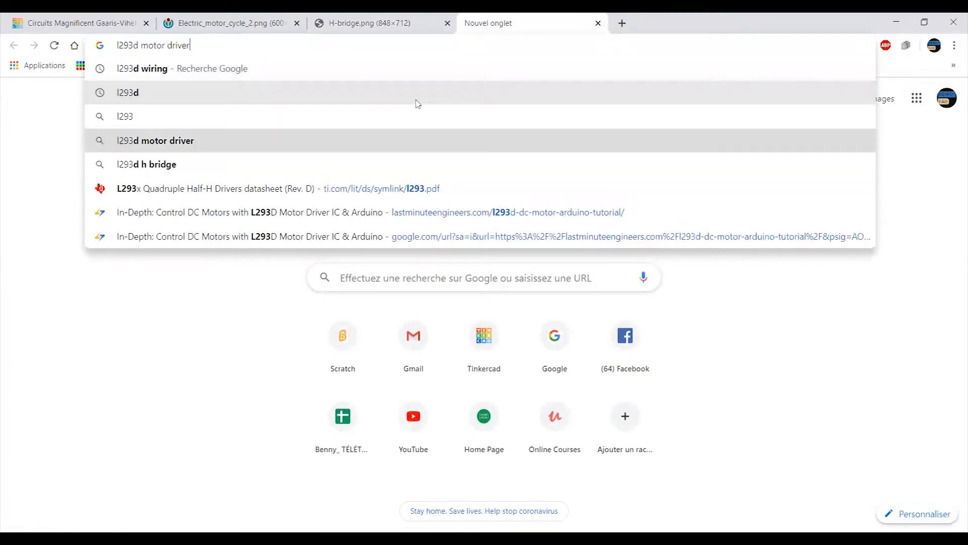
key("Return")
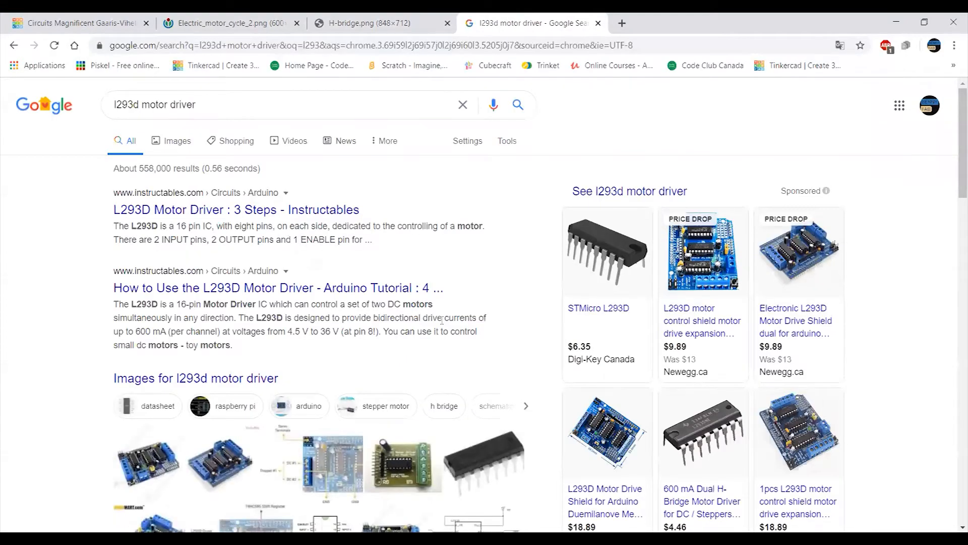
scroll(444, 323, "down", 3)
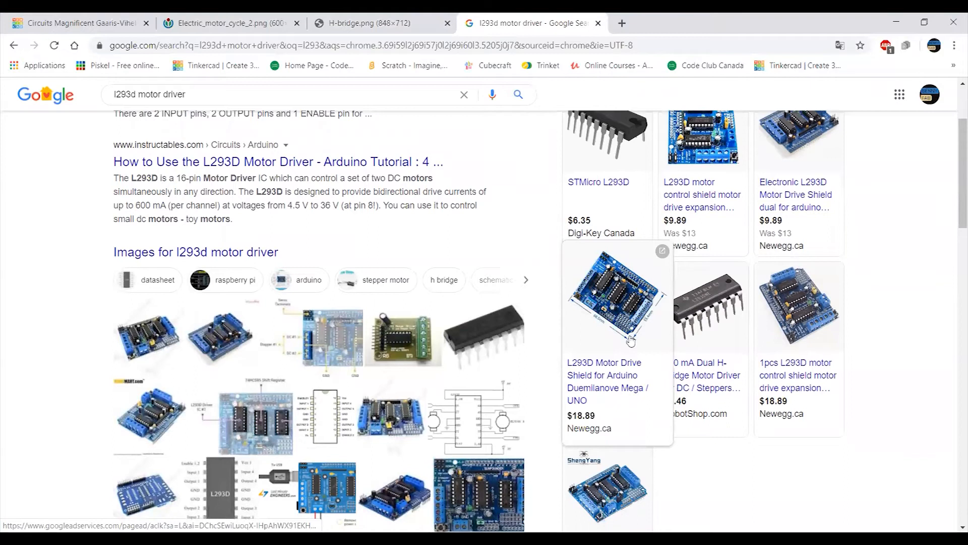
scroll(348, 305, "down", 6)
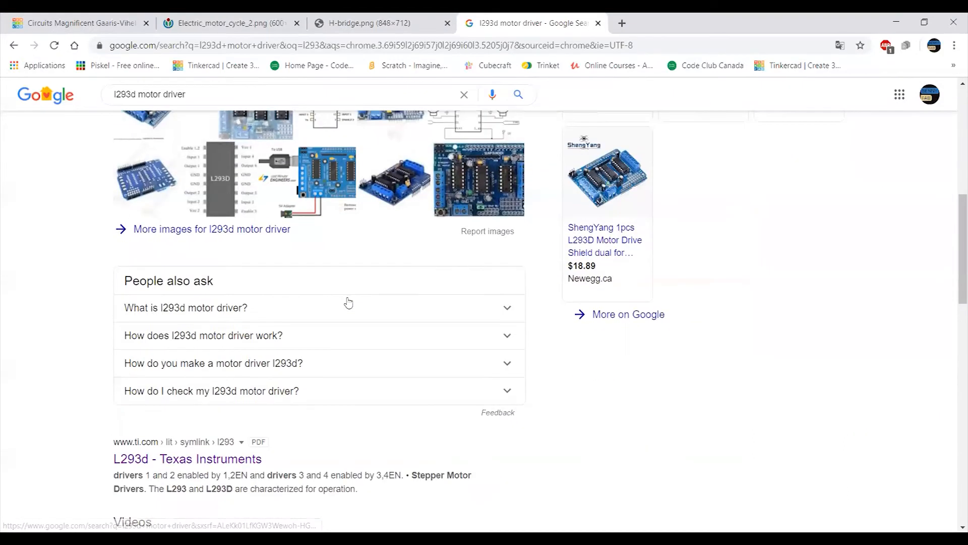
scroll(348, 305, "up", 9)
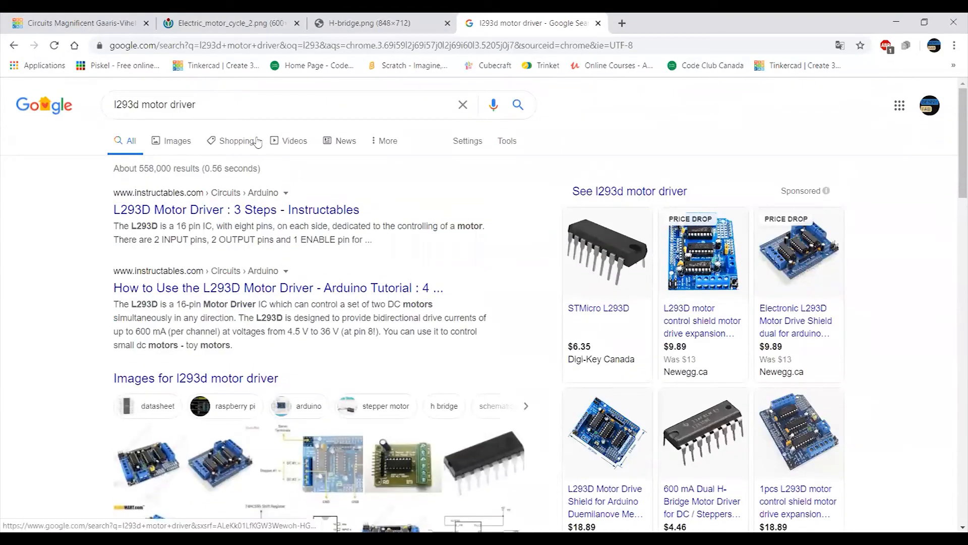
Return to the Tinkercad circuit, shift the L293D chip slightly to the left and delete the wired DC motor
left_click(96, 23)
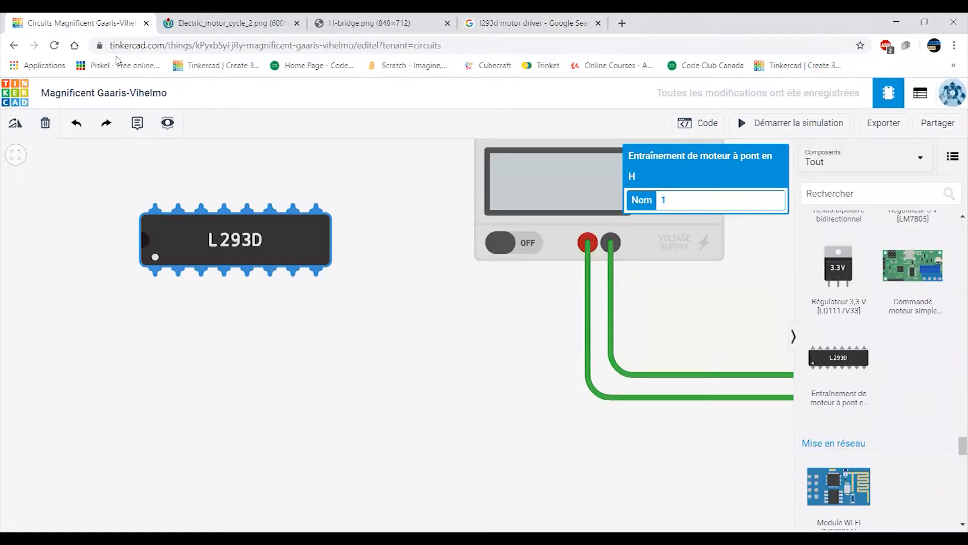
left_click_drag(246, 235, 204, 225)
left_click_drag(429, 320, 200, 288)
scroll(384, 339, "down", 4)
scroll(386, 343, "down", 2)
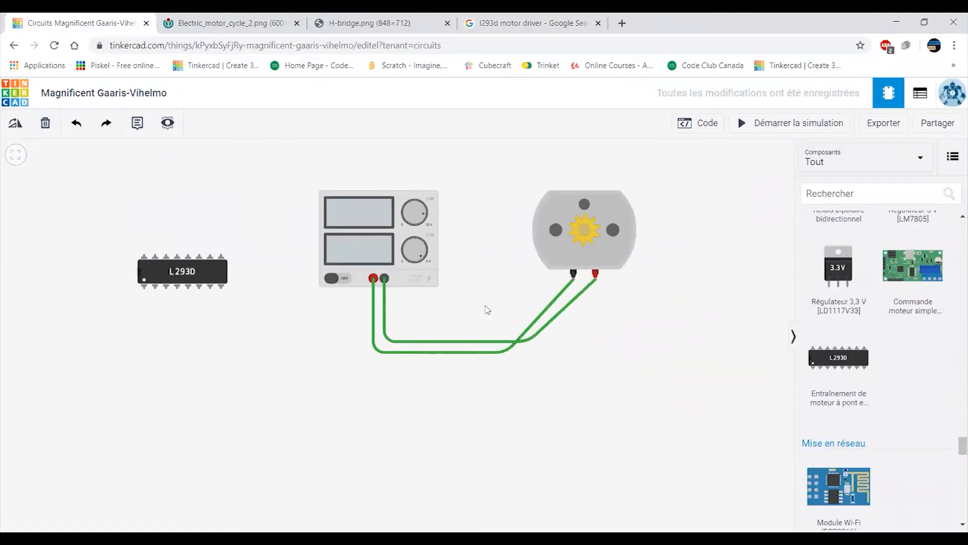
left_click(582, 244)
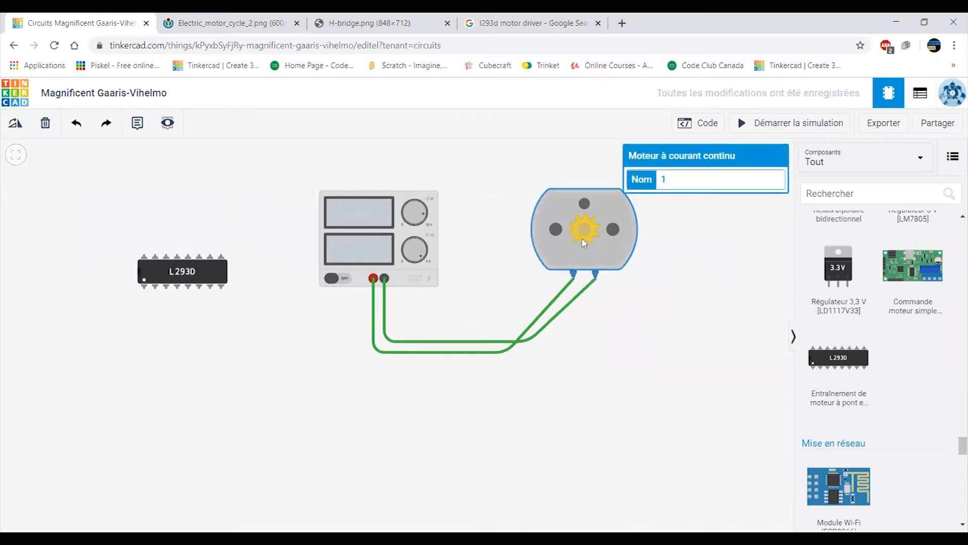
key("Delete")
Browse the component library for the slide switch in the Entrée section and consult the H-bridge diagram for the layout
scroll(922, 378, "up", 5)
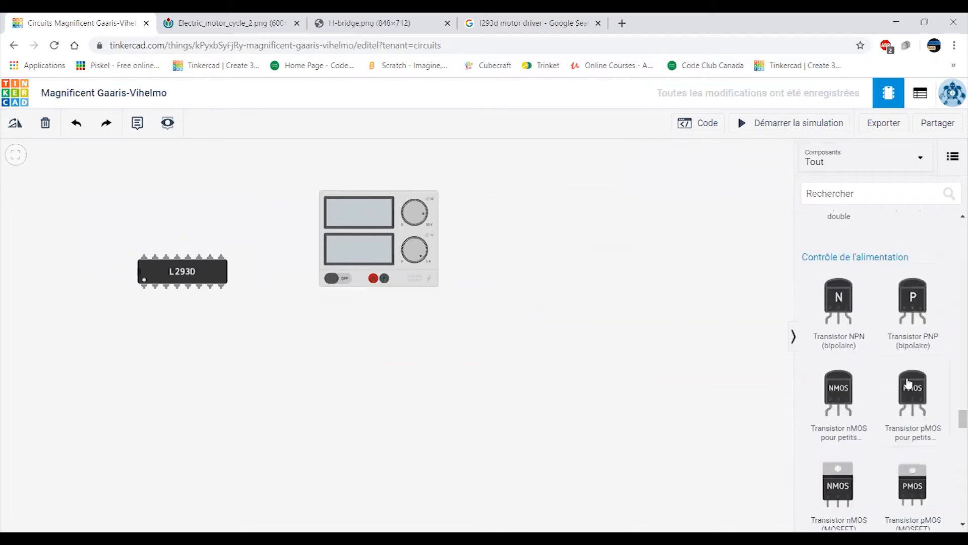
scroll(869, 376, "up", 10)
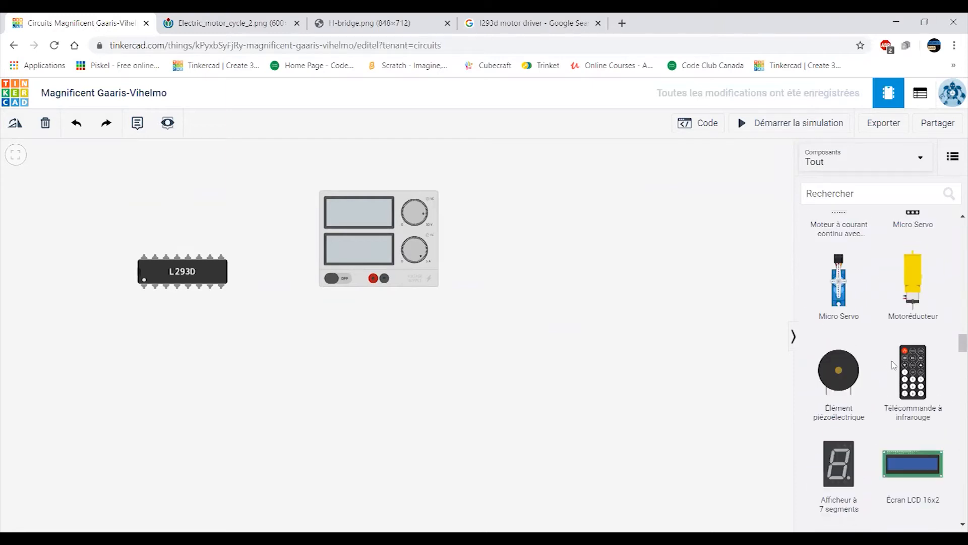
scroll(892, 364, "up", 8)
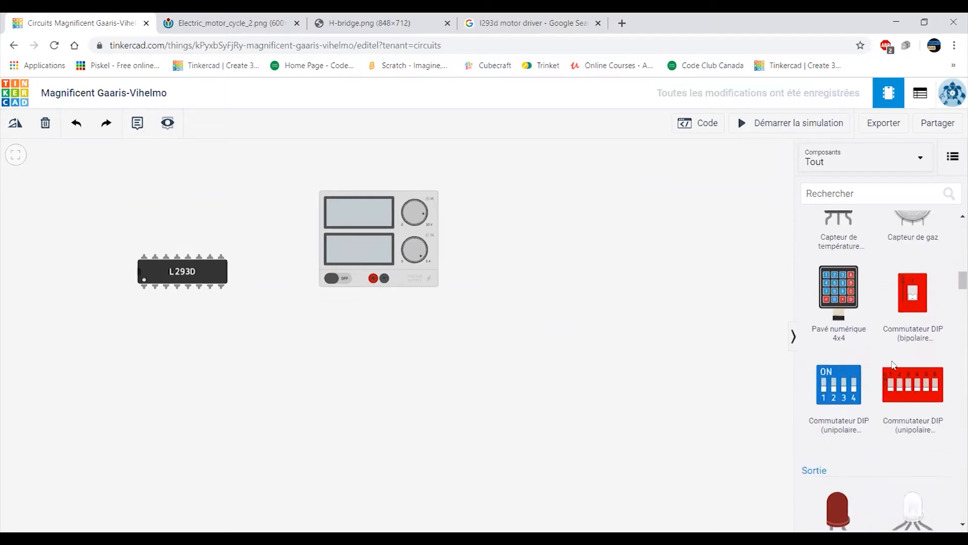
scroll(893, 365, "down", 4)
scroll(893, 364, "down", 8)
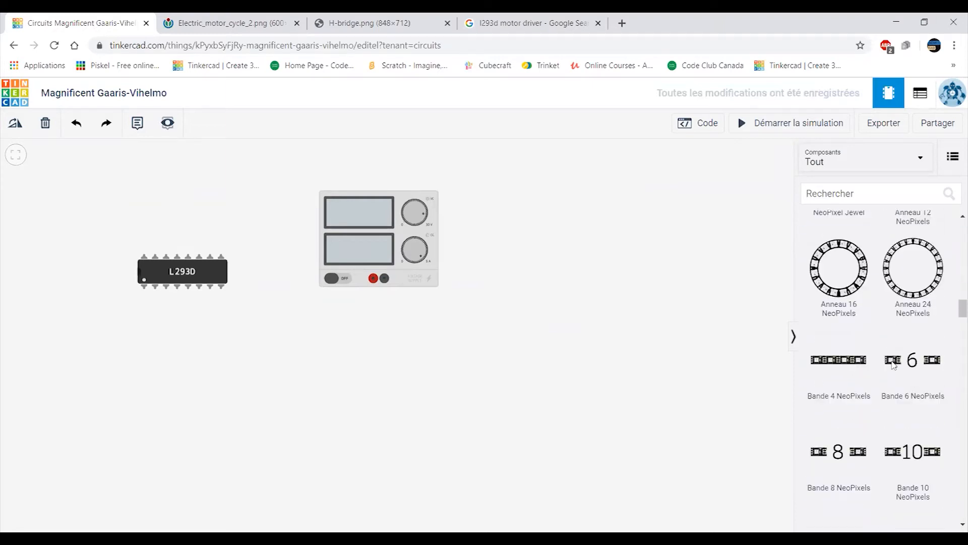
scroll(893, 364, "up", 10)
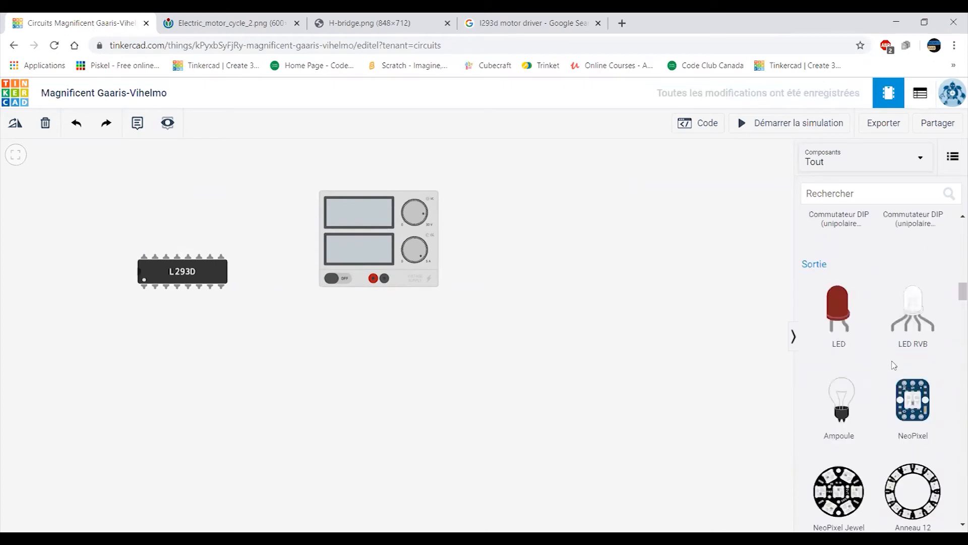
scroll(893, 364, "up", 6)
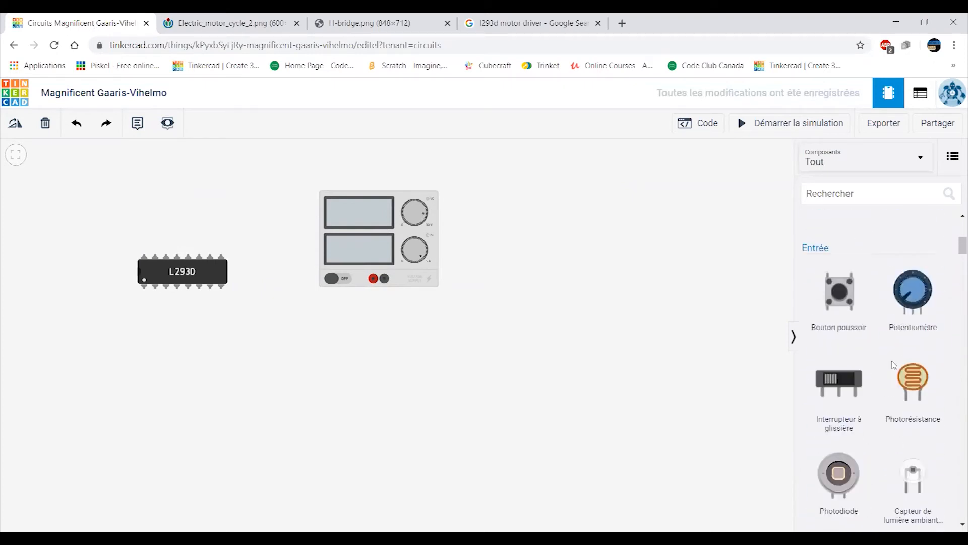
scroll(892, 367, "down", 2)
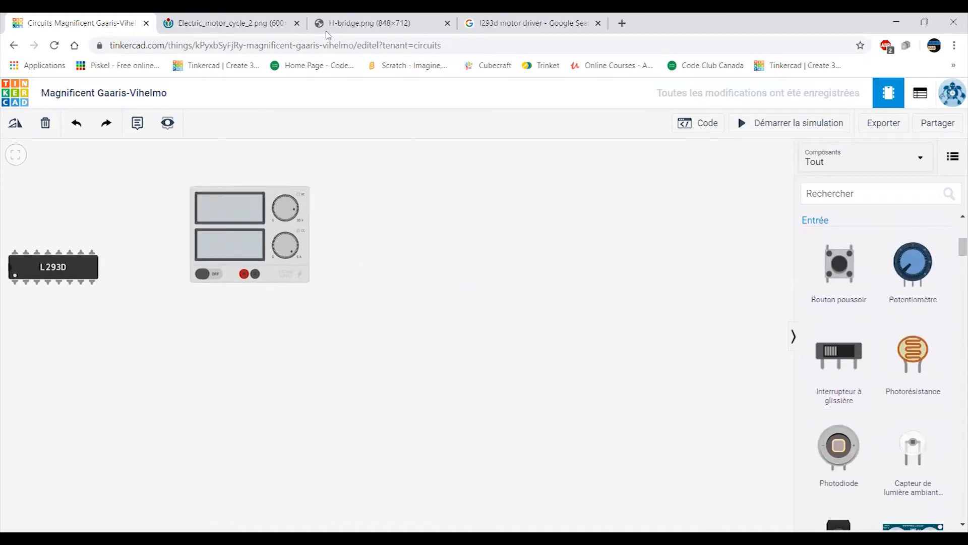
left_click(349, 25)
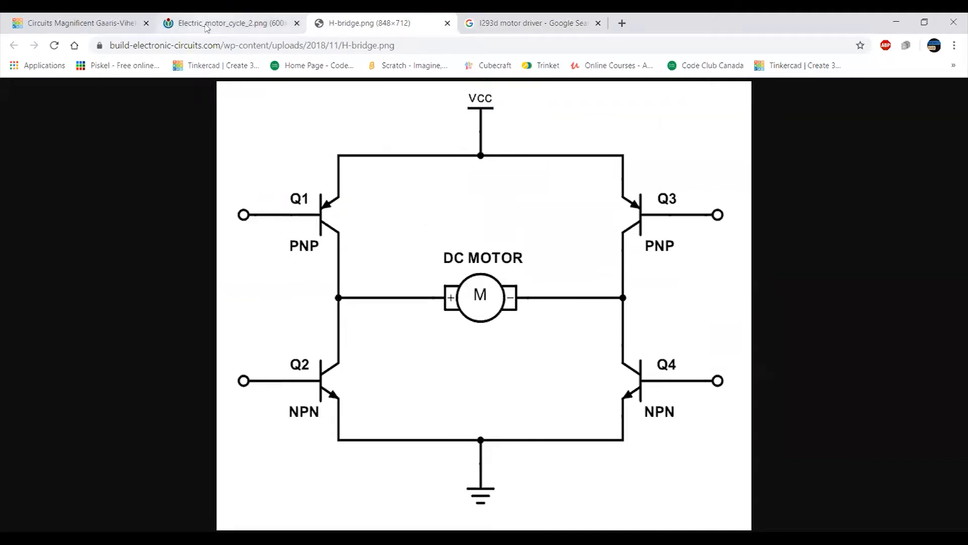
Back in the Tinkercad circuit, place four Interrupteur à glissière switches in a rectangle and move the power supply centrally above them
left_click(119, 28)
left_click_drag(541, 315, 438, 266)
left_click_drag(840, 360, 370, 252)
left_click_drag(839, 360, 611, 253)
left_click_drag(840, 360, 364, 389)
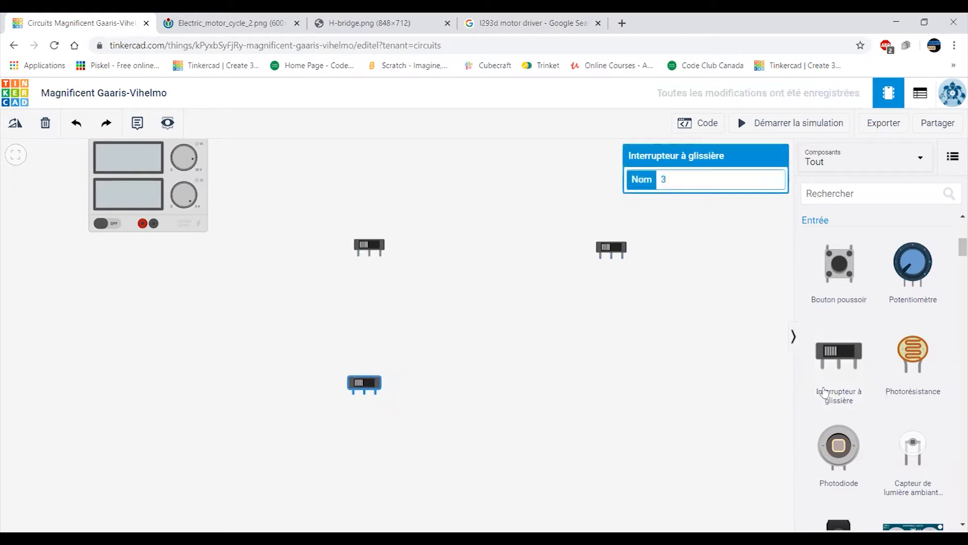
left_click_drag(837, 360, 616, 402)
left_click_drag(143, 217, 505, 283)
left_click_drag(529, 353, 524, 271)
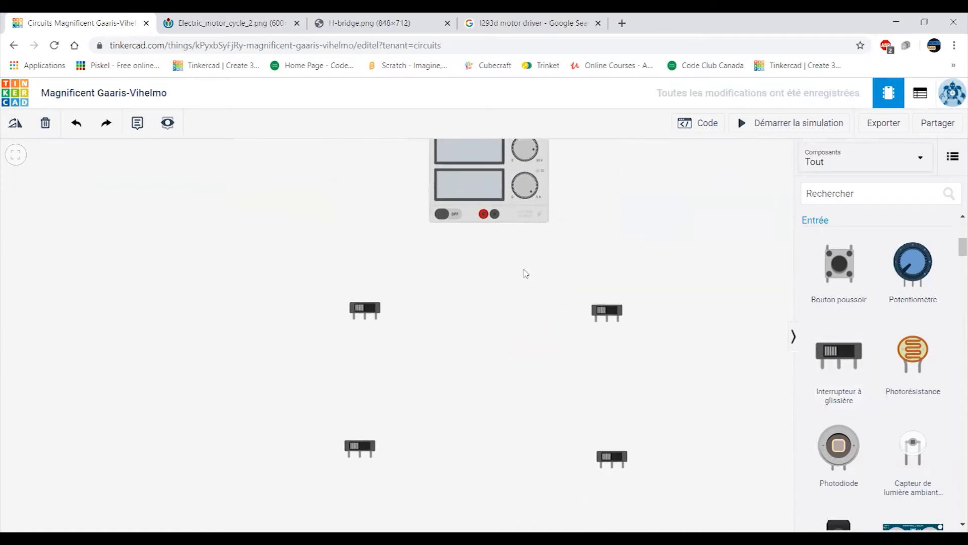
Shift the power supply slightly and place a Moteur à courant continu from the Sortie components in the middle of the four slide switches
left_click(495, 211)
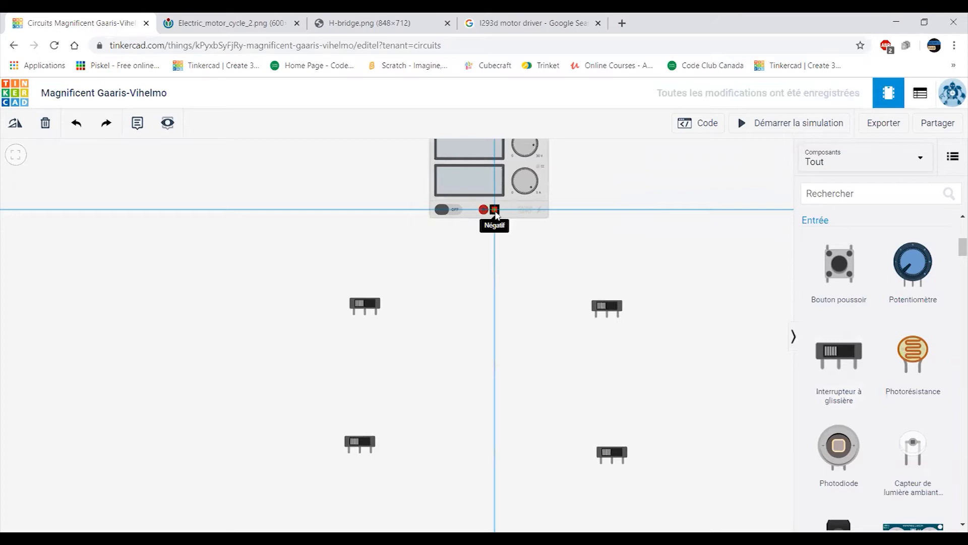
left_click(515, 215)
scroll(911, 413, "down", 5)
scroll(911, 414, "down", 10)
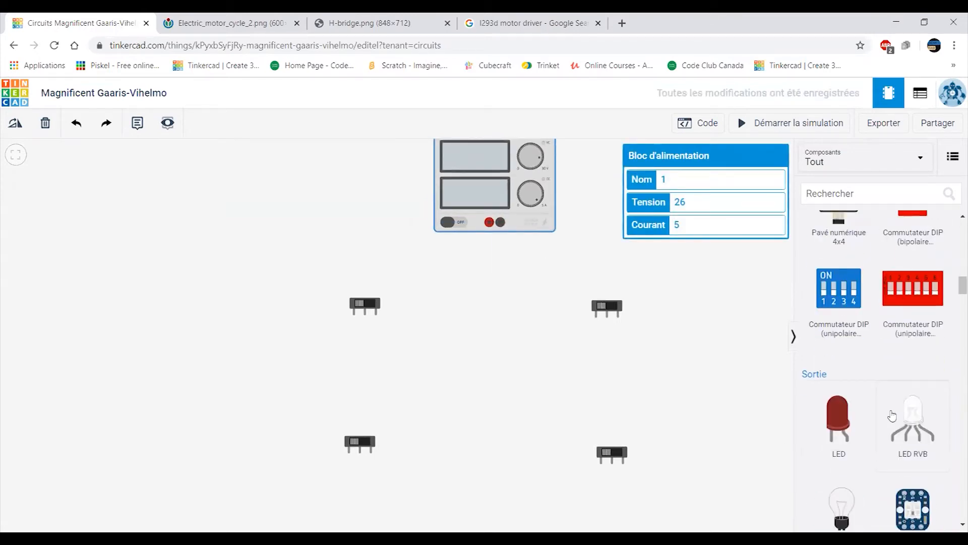
scroll(891, 415, "down", 7)
scroll(891, 415, "up", 3)
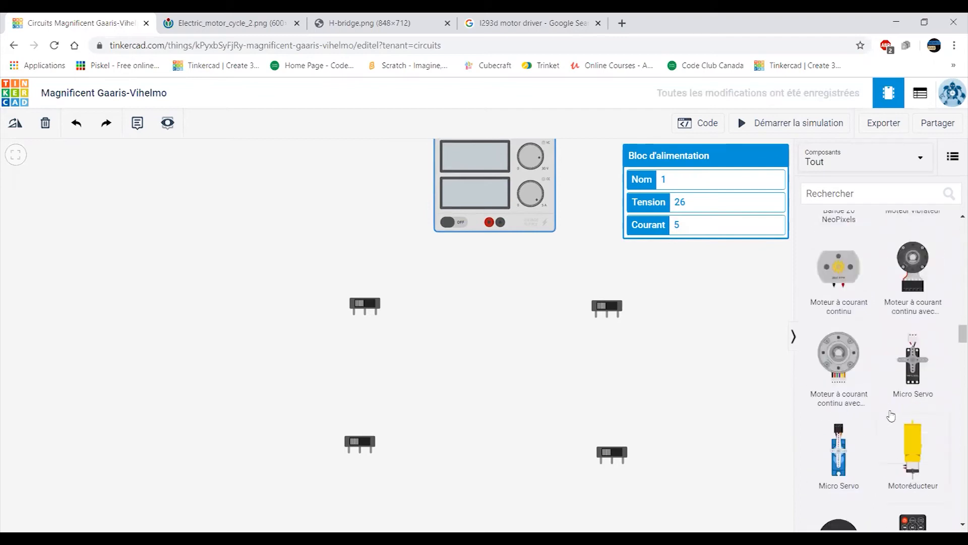
left_click_drag(839, 348, 621, 310)
left_click_drag(479, 367, 488, 415)
scroll(488, 415, "up", 3)
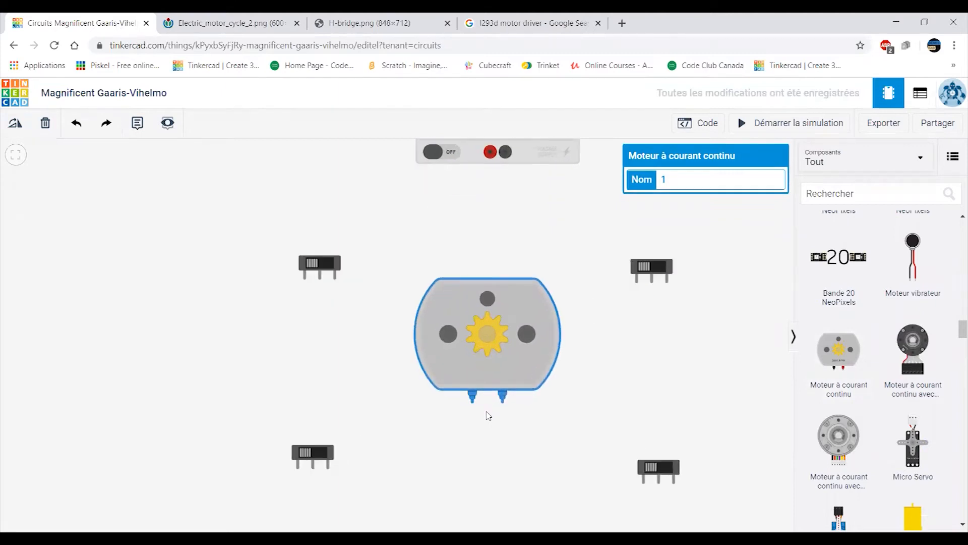
scroll(331, 343, "up", 3)
Examine the upper-left slide switch's three pins up close and compare the circuit layout with the H-bridge diagram
left_click_drag(331, 337, 459, 515)
scroll(417, 413, "up", 3)
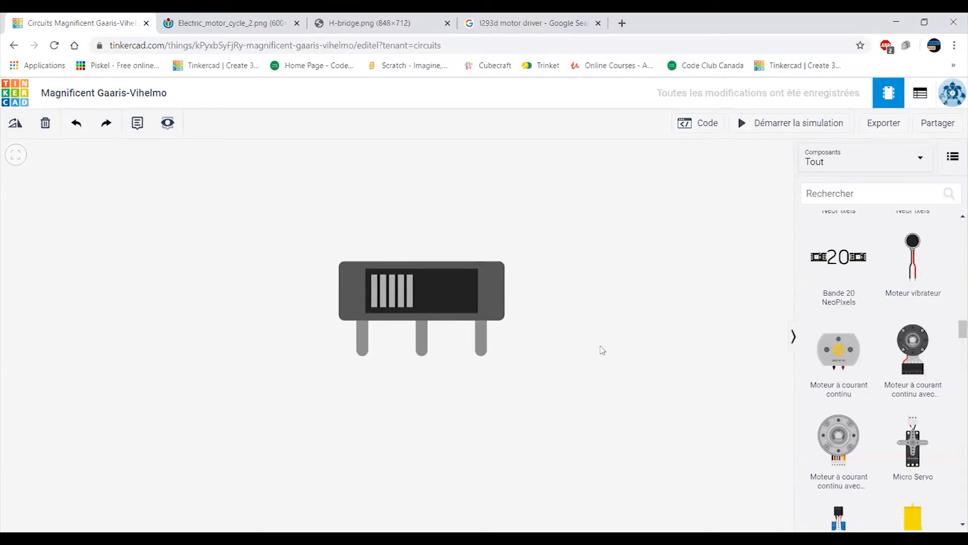
scroll(600, 346, "down", 3)
left_click_drag(615, 352, 427, 337)
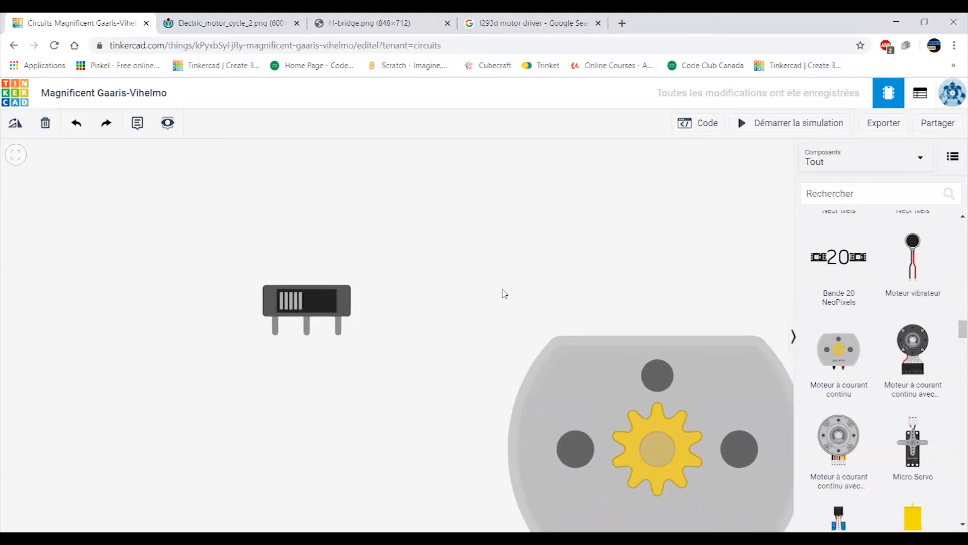
left_click_drag(561, 264, 460, 250)
scroll(480, 255, "down", 3)
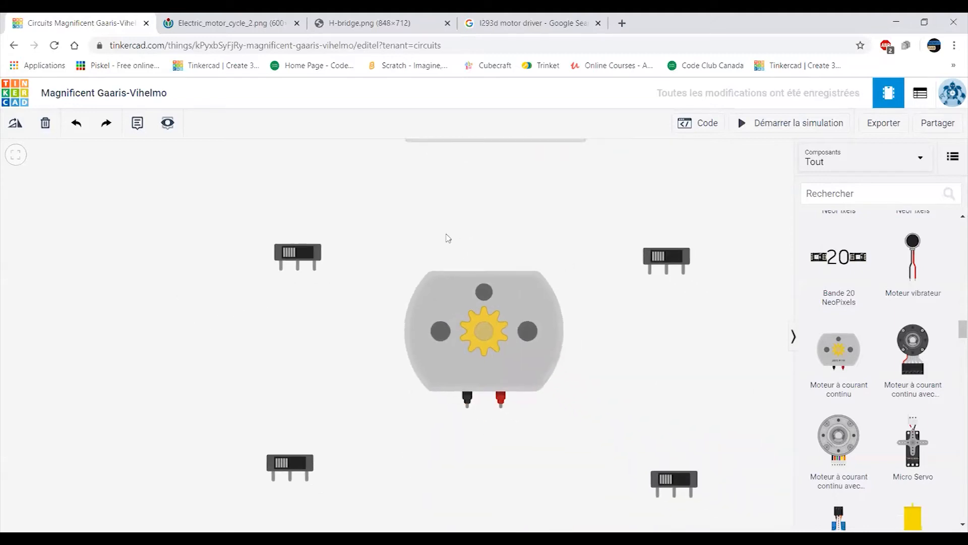
left_click(376, 24)
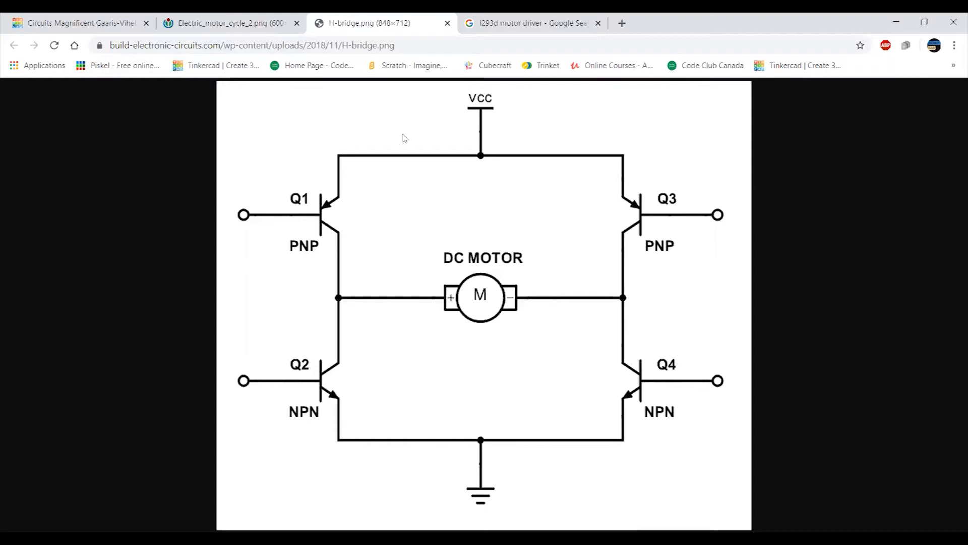
left_click(88, 20)
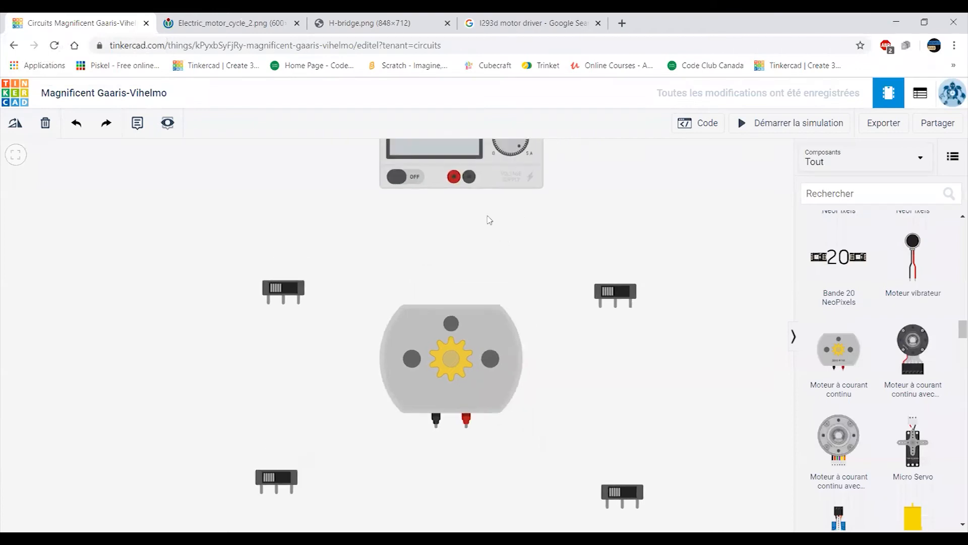
left_click(368, 23)
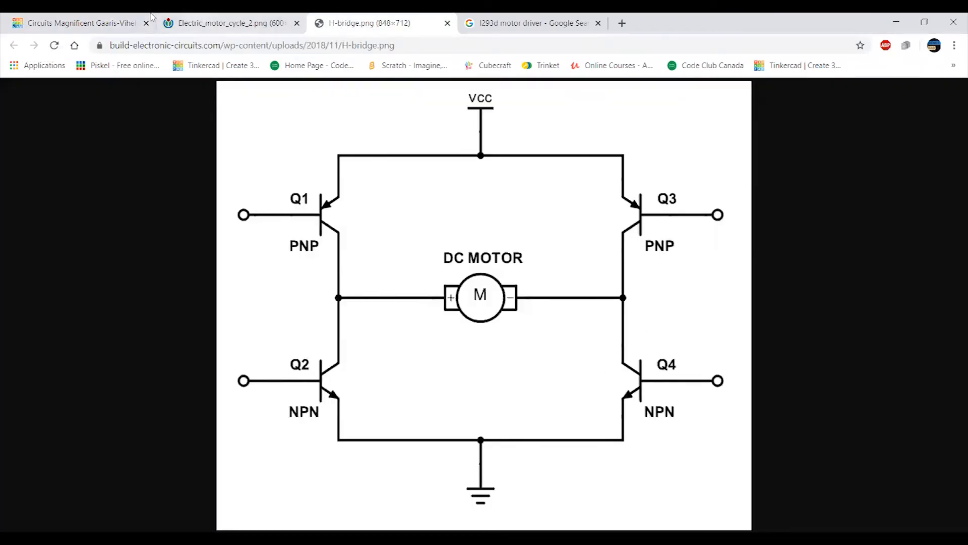
left_click(84, 23)
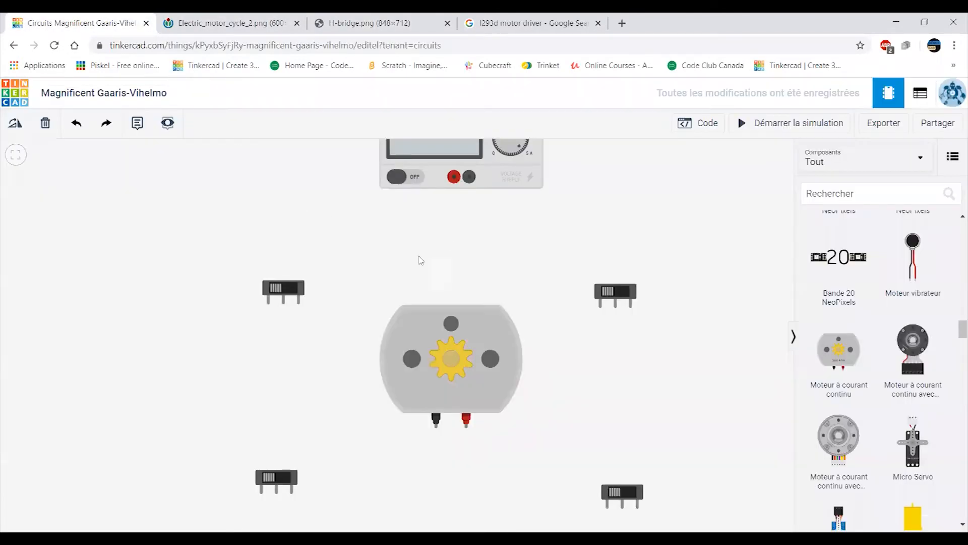
Wire the power supply's positive terminal to the Commun pin of the upper-left slide switch with straight, right-angled segments
left_click(454, 177)
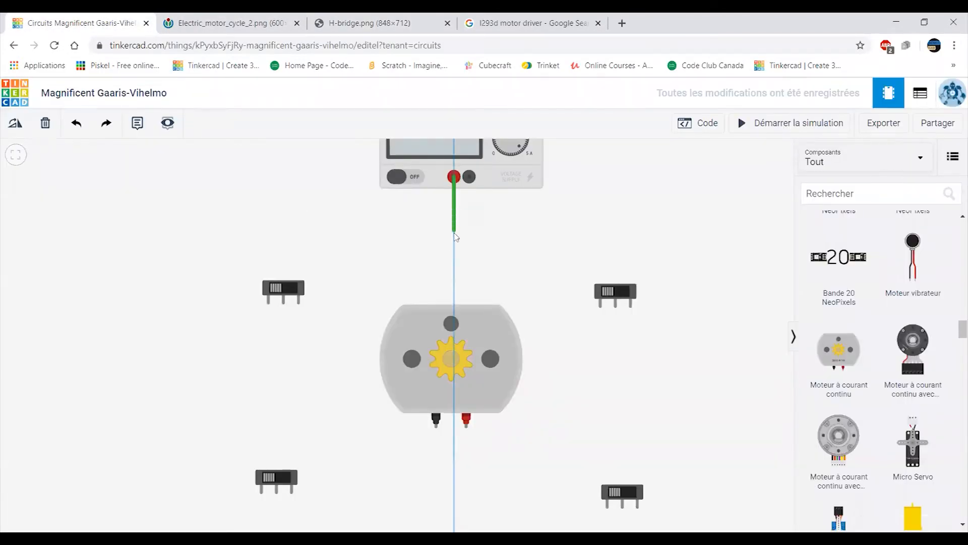
left_click(454, 251)
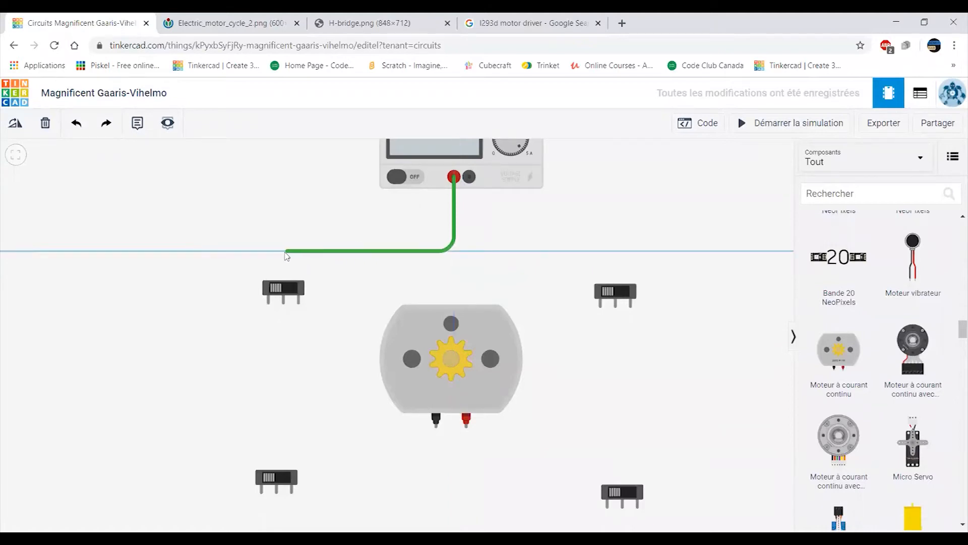
left_click(281, 251)
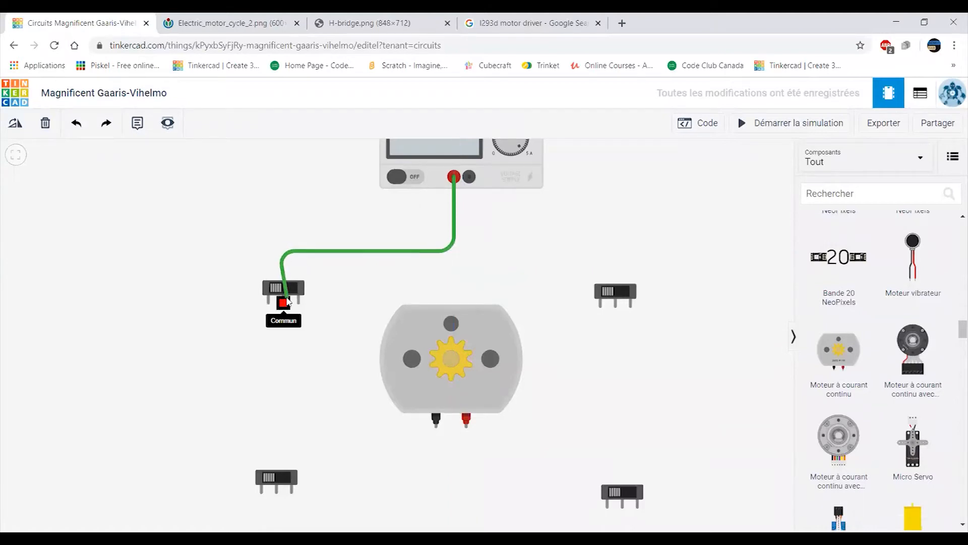
left_click(284, 302)
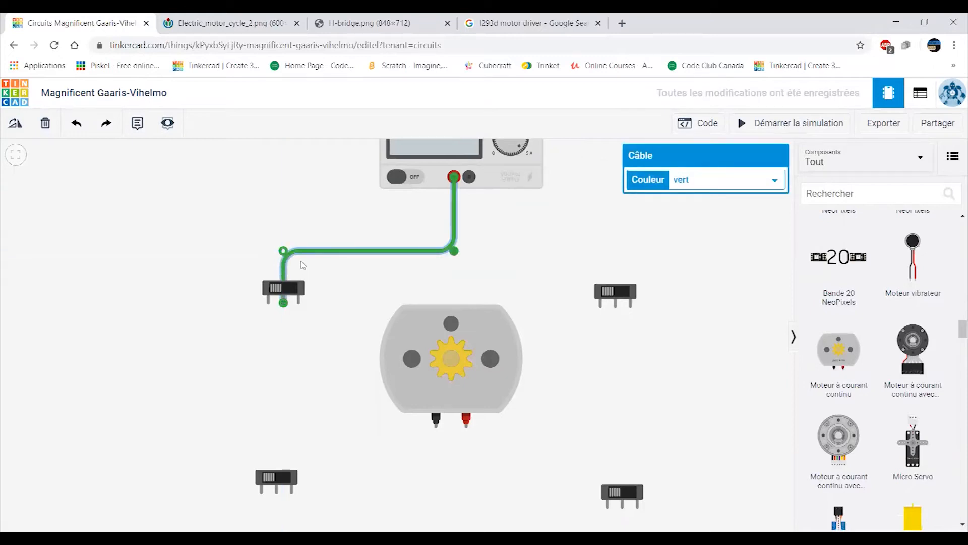
left_click_drag(283, 252, 288, 257)
Wire the right pin of the upper-left switch to the motor's black terminal and straighten the wire's bend
left_click(299, 303)
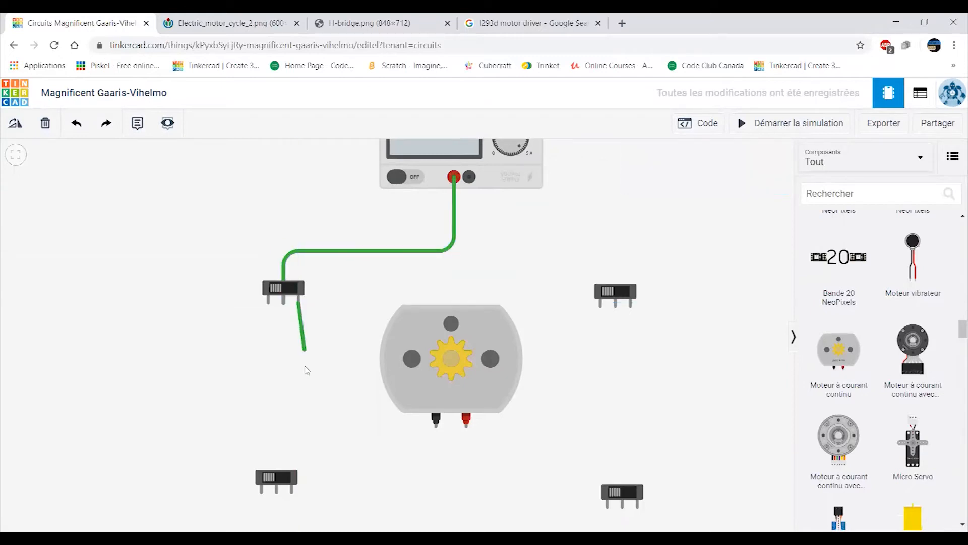
left_click(299, 433)
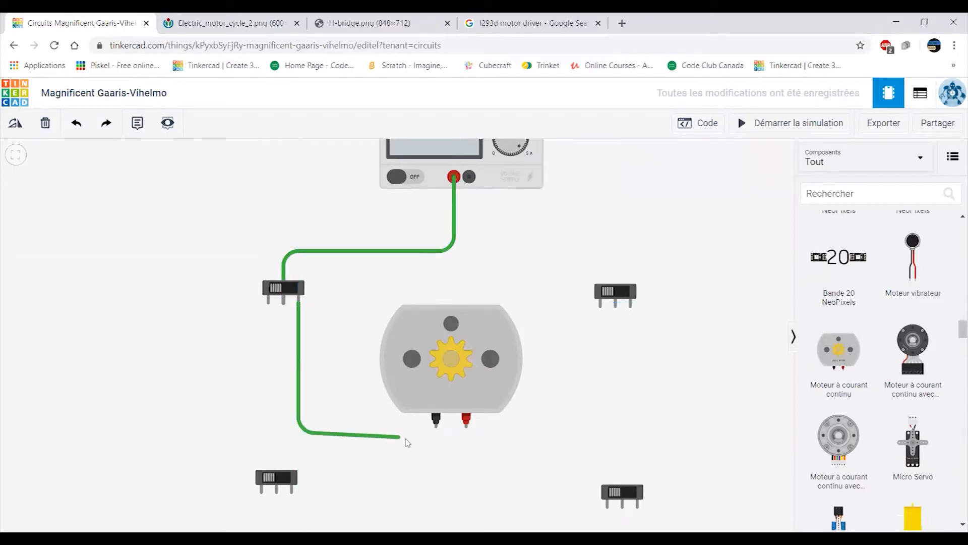
left_click(436, 427)
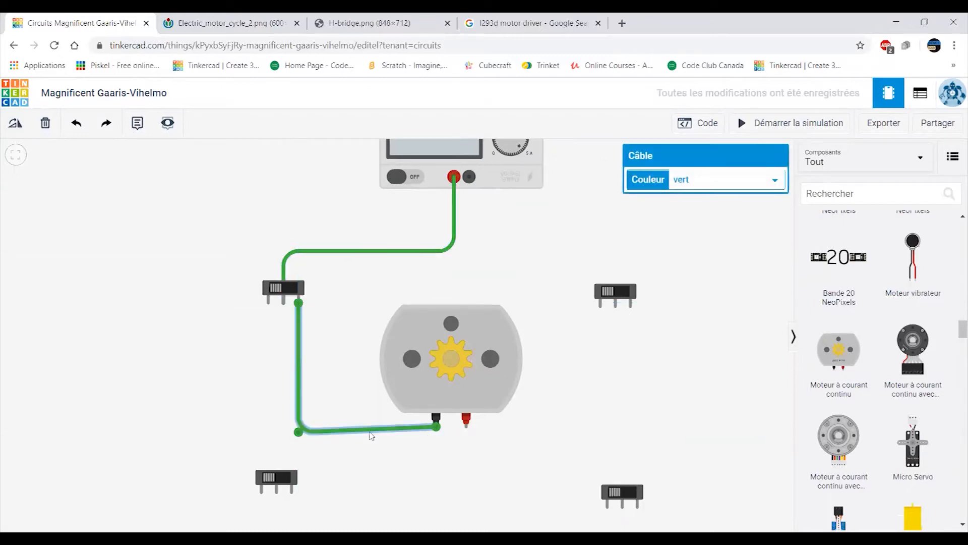
left_click_drag(299, 432, 299, 426)
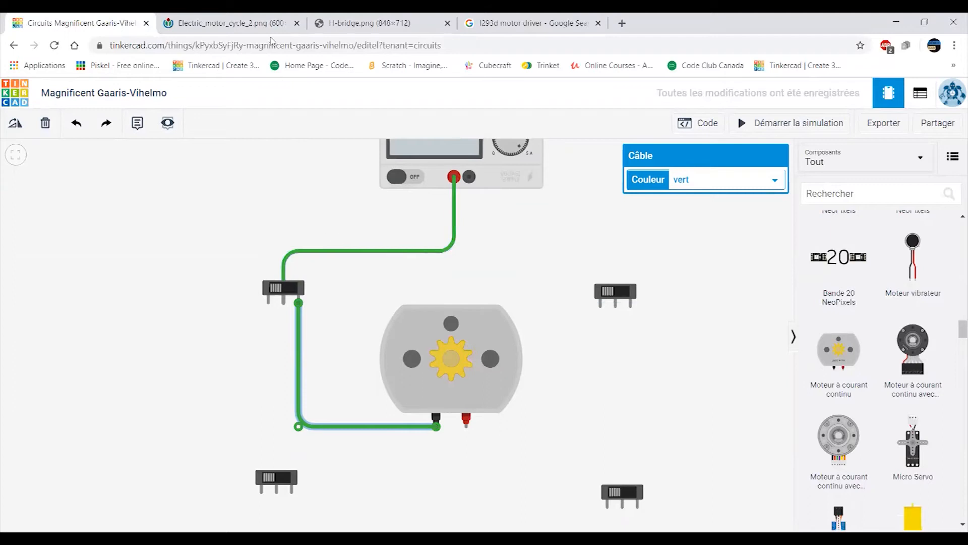
Check the H-bridge diagram, and wire the power supply's positive terminal to the Commun pin of the upper-right slide switch
left_click(358, 25)
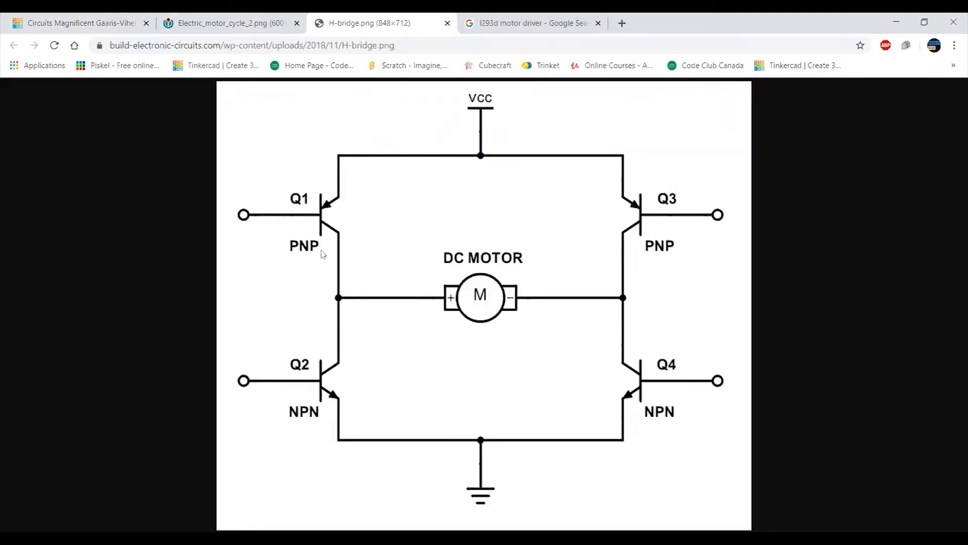
left_click(80, 22)
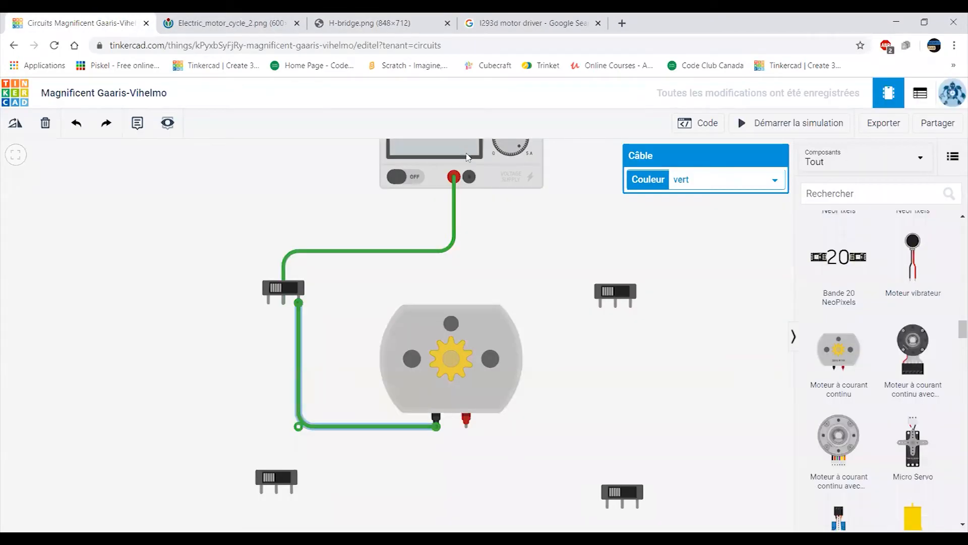
left_click(455, 178)
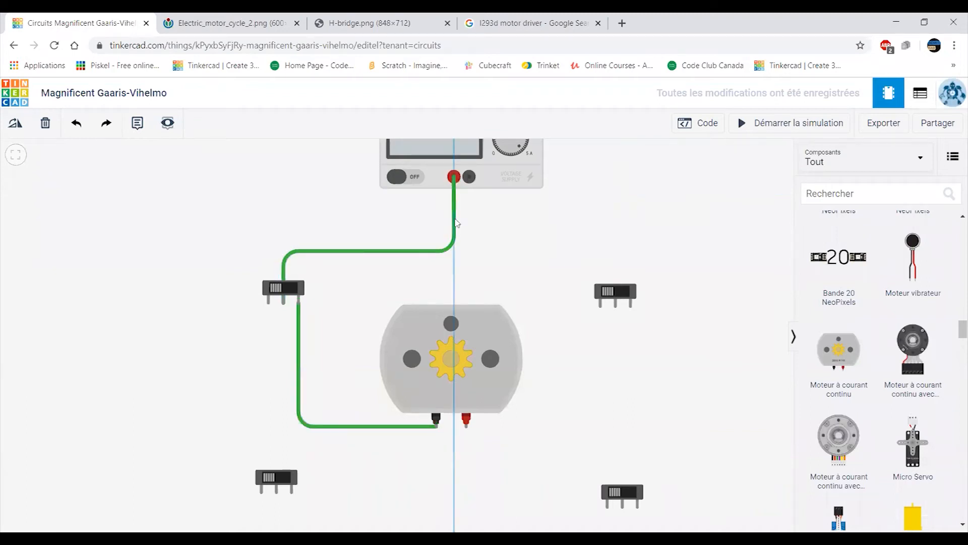
left_click(454, 251)
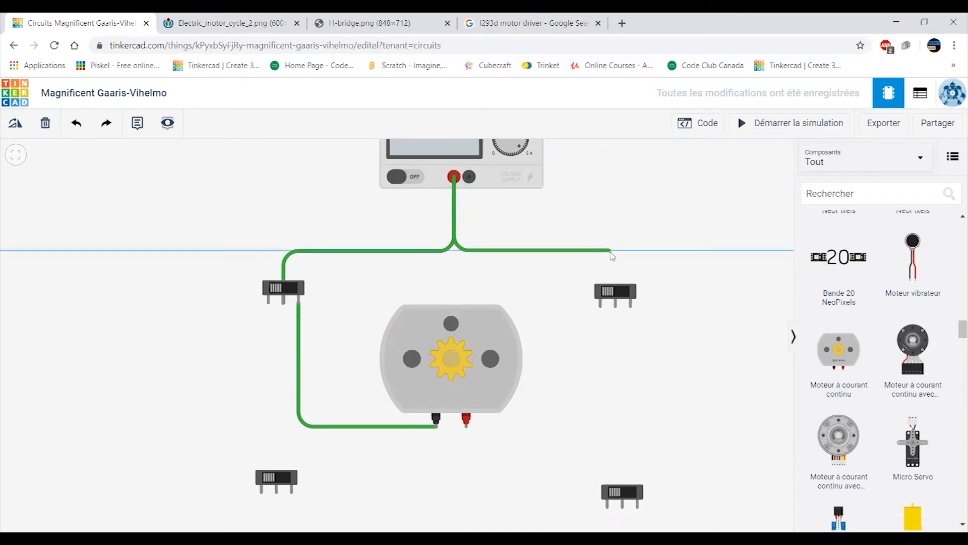
left_click(619, 272)
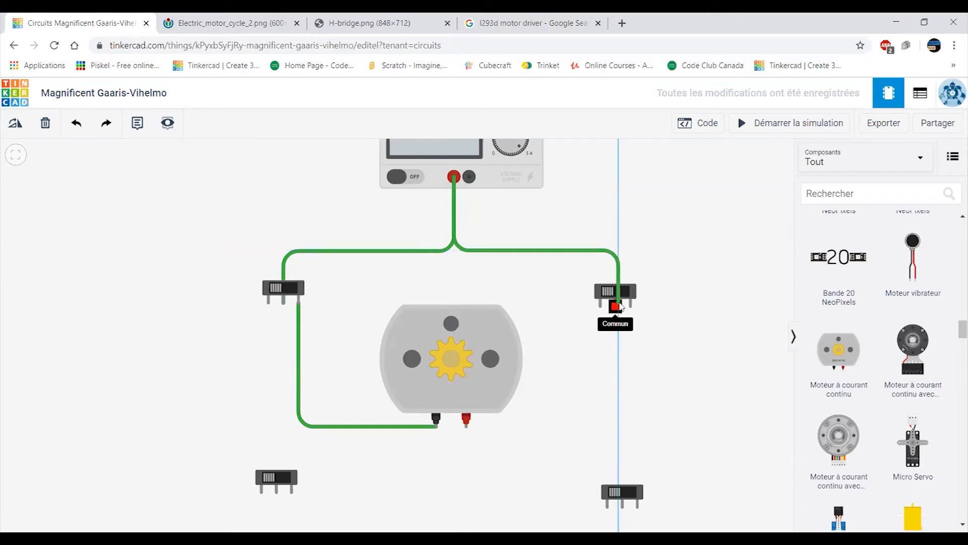
left_click(616, 307)
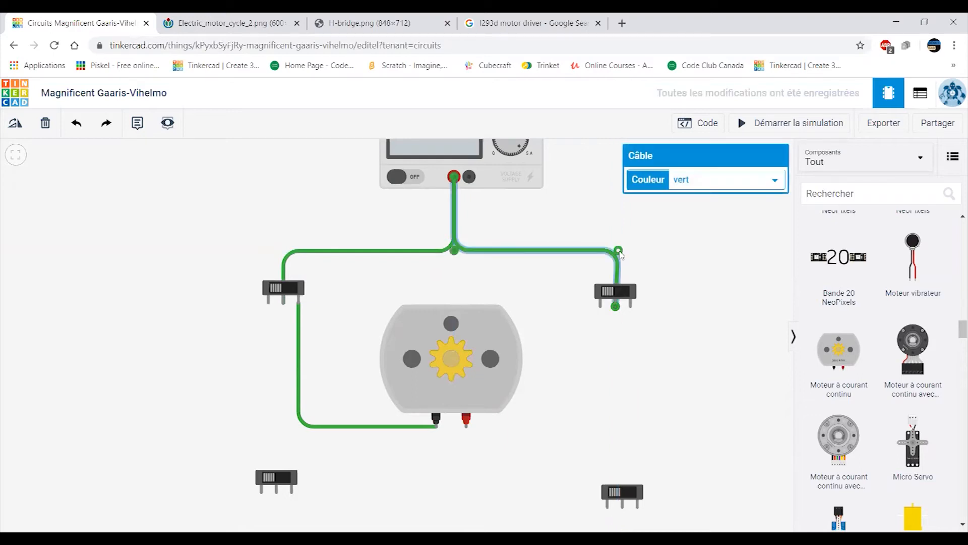
Wire the left pin of the upper-right switch to the motor's red Borne 2 terminal with a right-angled bend
left_click(600, 308)
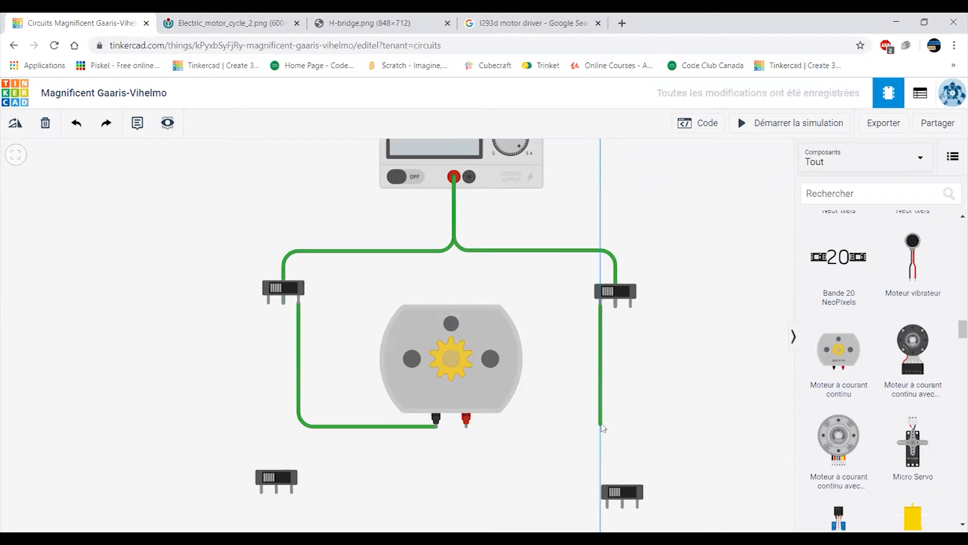
left_click(602, 433)
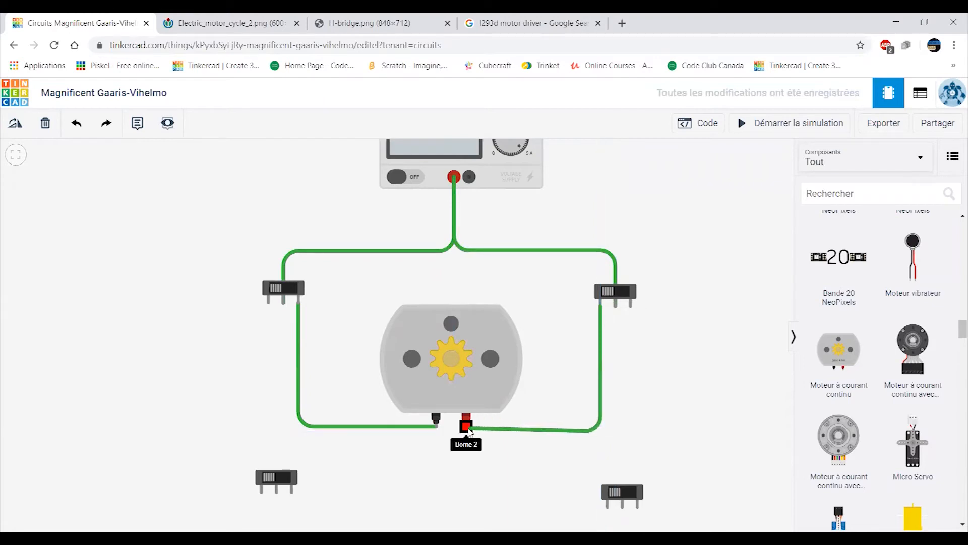
left_click(466, 428)
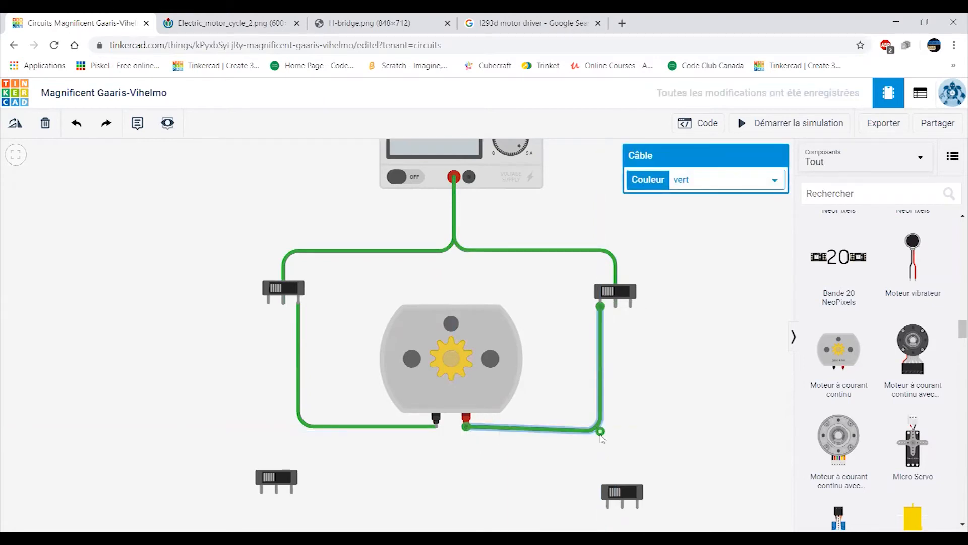
left_click_drag(687, 417, 698, 392)
Following the H-bridge diagram, wire the motor's Borne 1 to the lower-left switch's right pin and align that switch under the wire
left_click(368, 23)
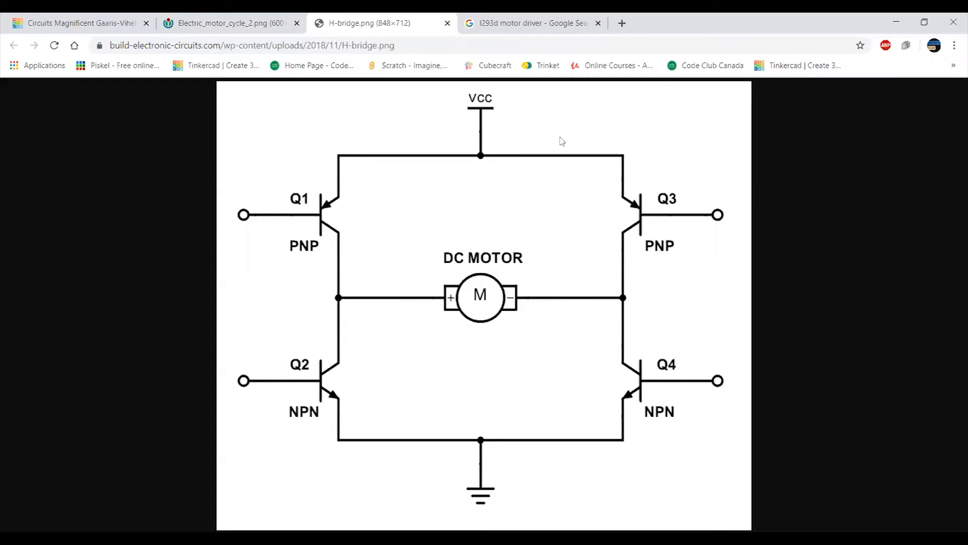
left_click(101, 24)
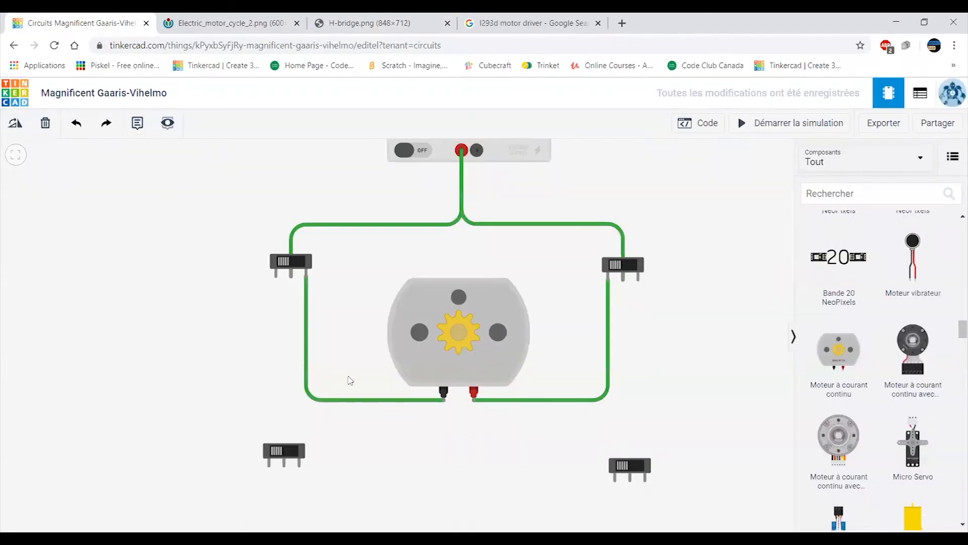
left_click_drag(435, 447, 444, 334)
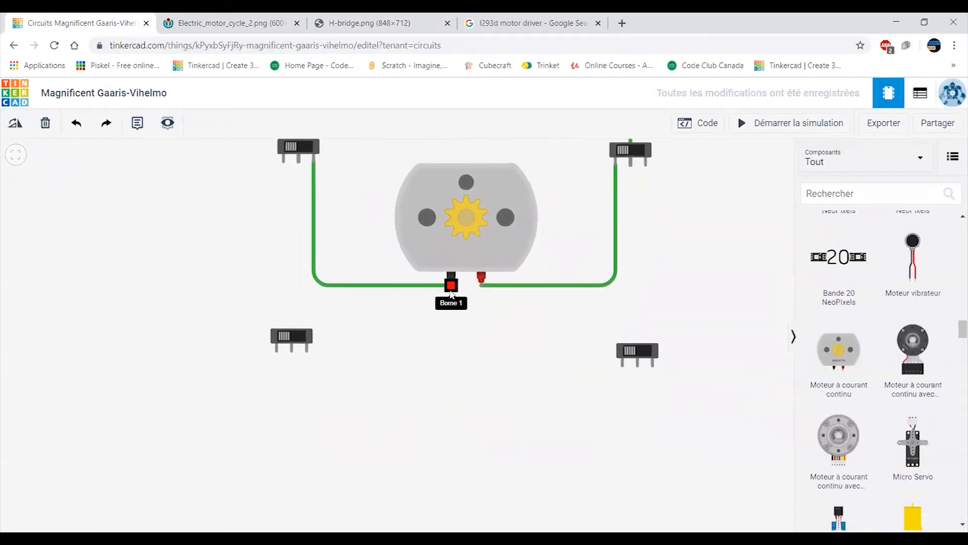
left_click(451, 294)
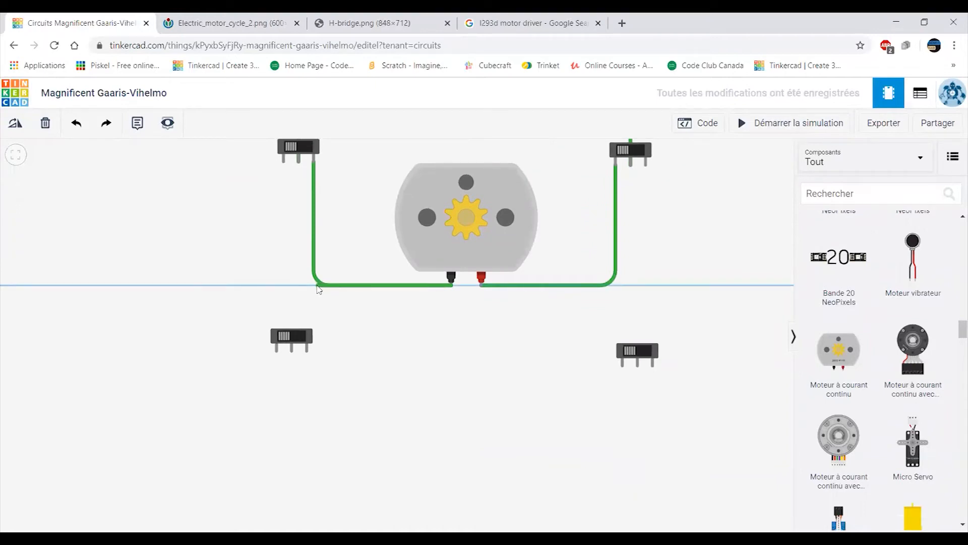
left_click(316, 286)
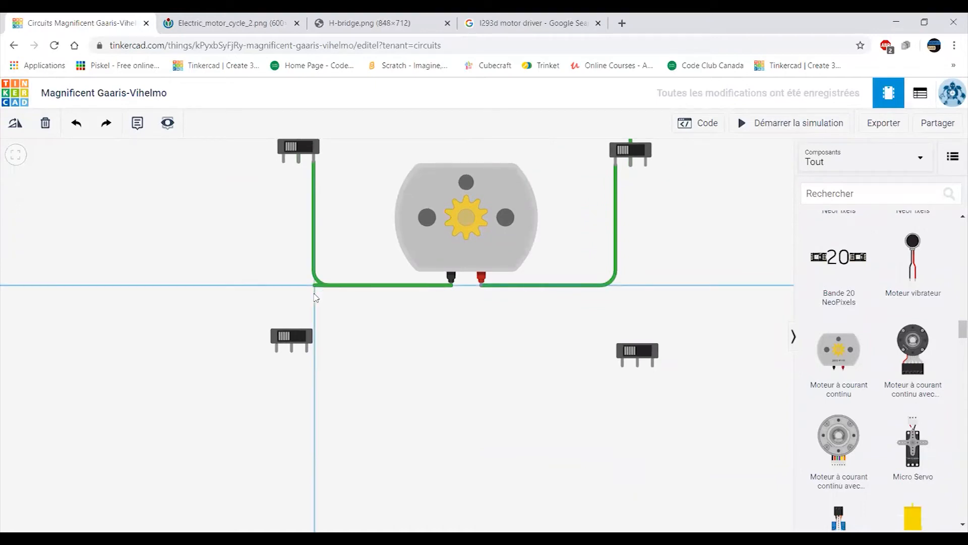
left_click(308, 351)
left_click_drag(288, 345, 292, 341)
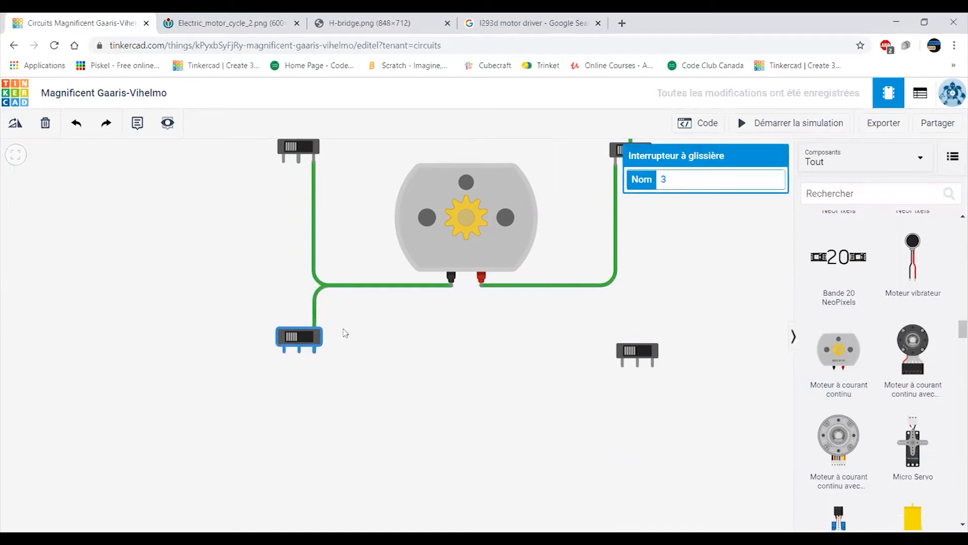
Wire the motor's red Borne 2 terminal to the left pin of the lower-right slide switch with one bend
left_click(481, 286)
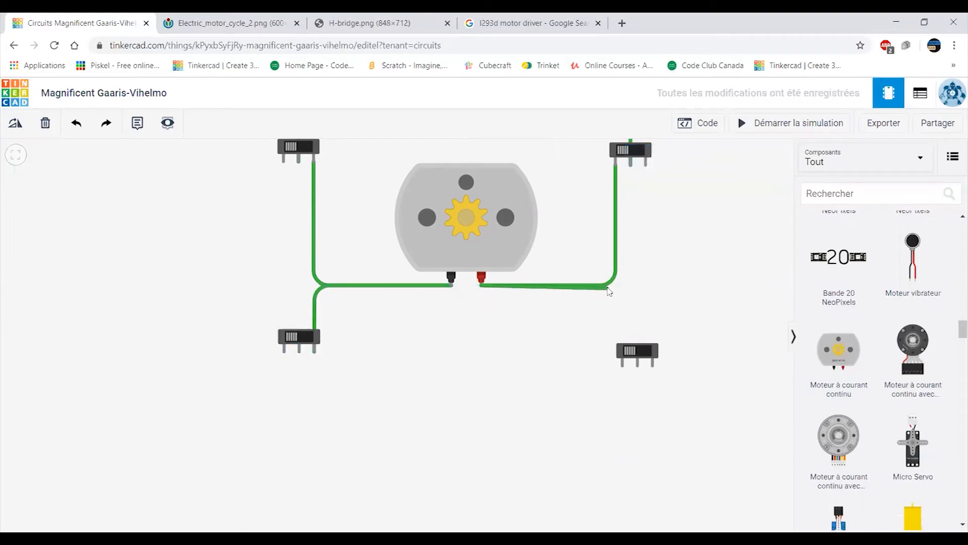
left_click(621, 286)
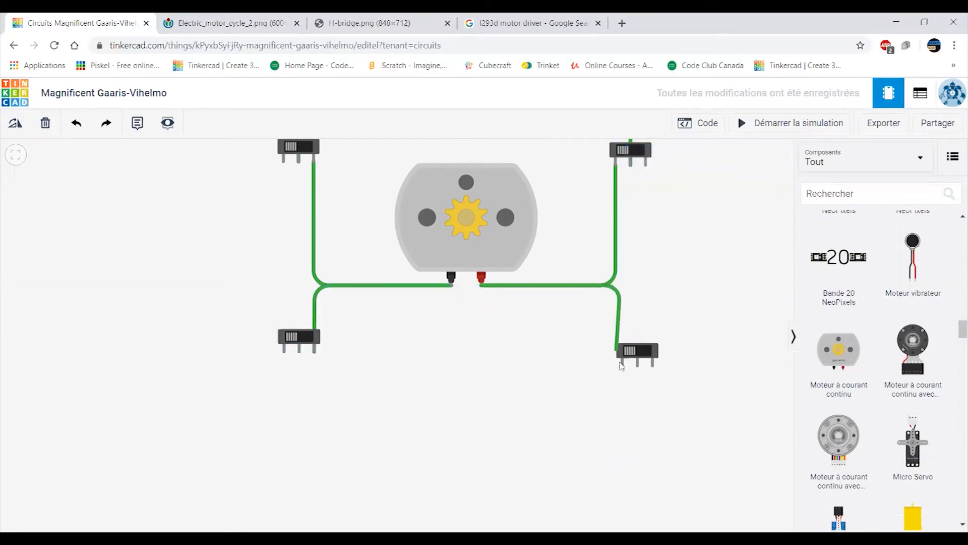
left_click(622, 364)
Following the H-bridge diagram, wire the lower-left switch's Commun pin around the outside of the circuit to the power supply's negative terminal
scroll(522, 387, "down", 2)
left_click_drag(516, 426, 523, 388)
scroll(452, 328, "down", 3)
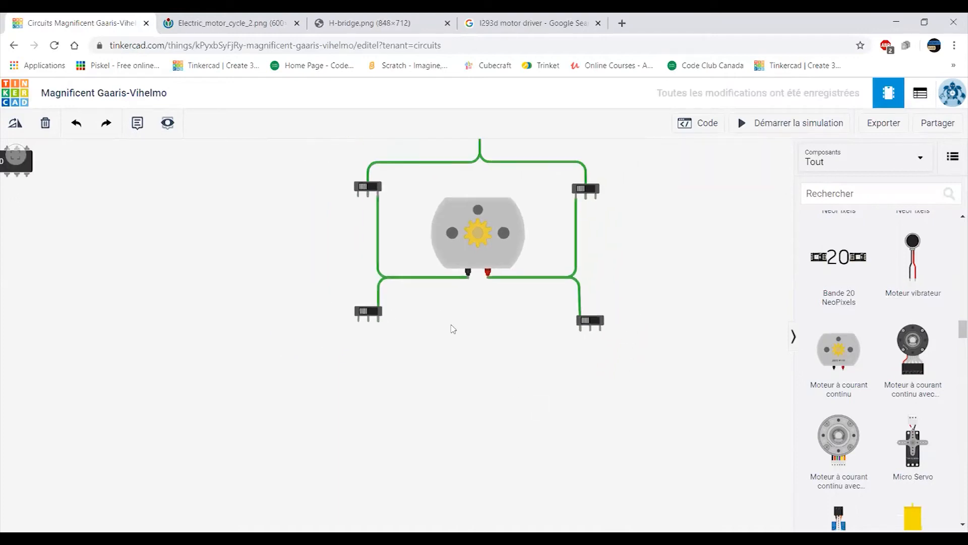
left_click(221, 25)
left_click(357, 30)
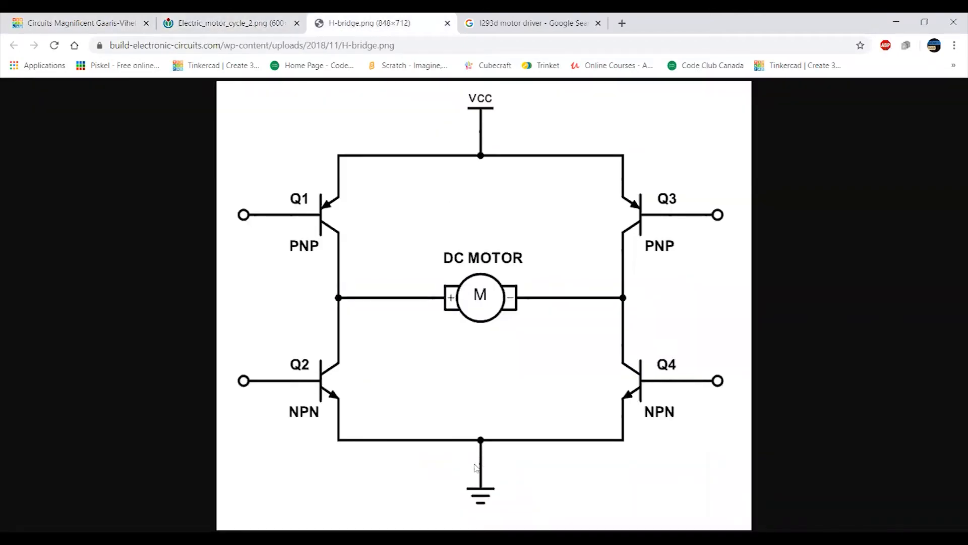
left_click(107, 23)
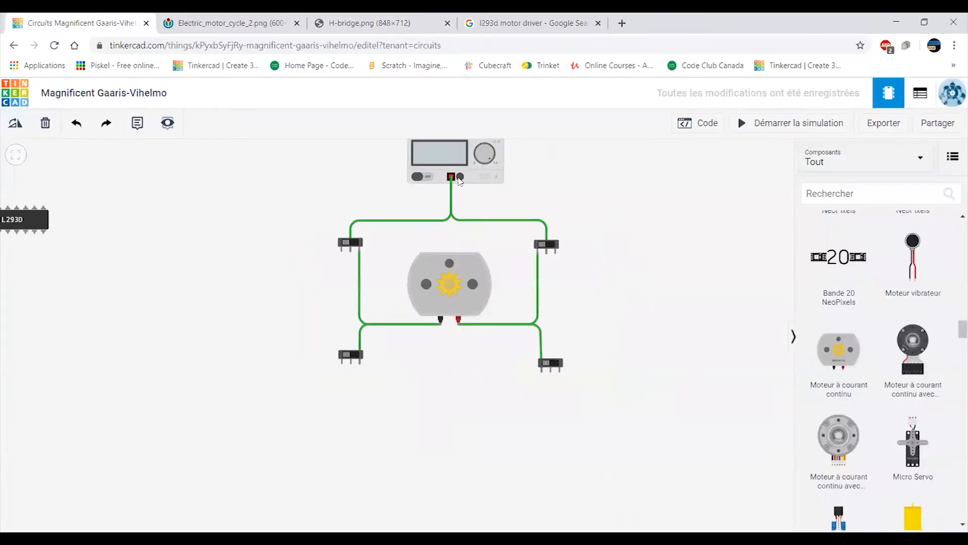
scroll(337, 383, "up", 3)
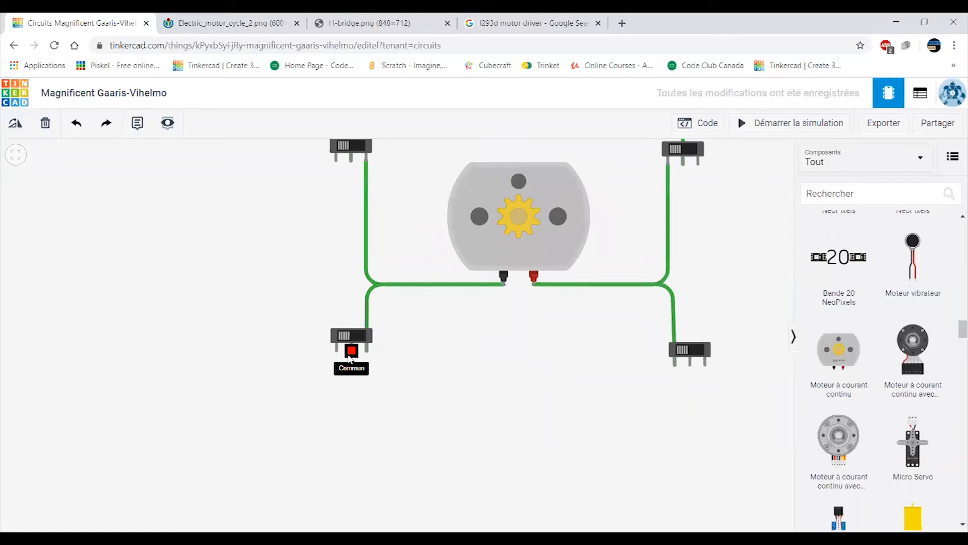
left_click(349, 358)
scroll(294, 353, "down", 2)
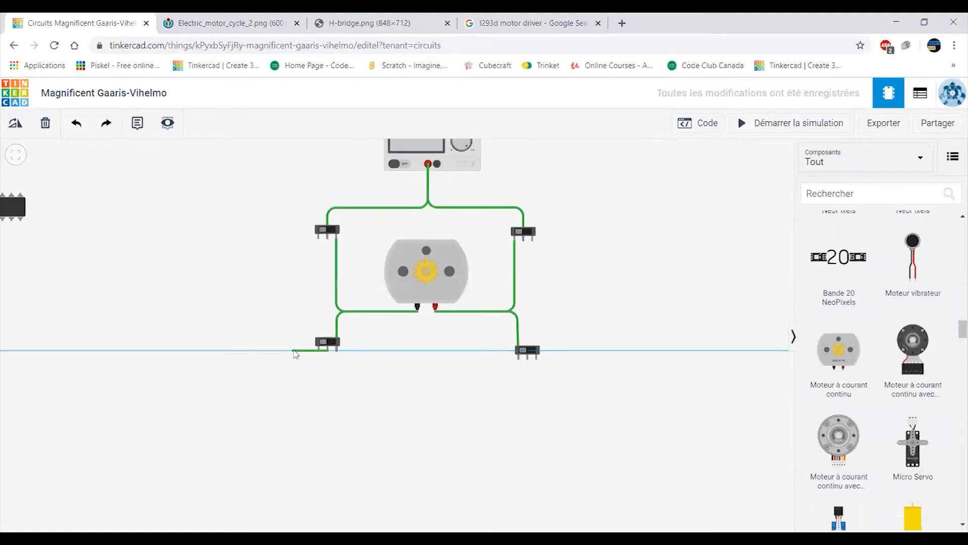
left_click(293, 350)
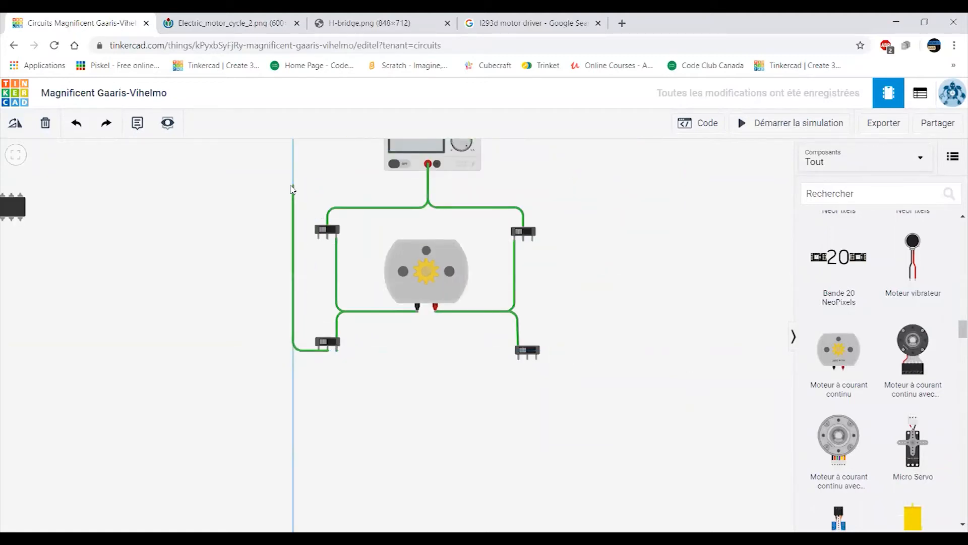
left_click(293, 186)
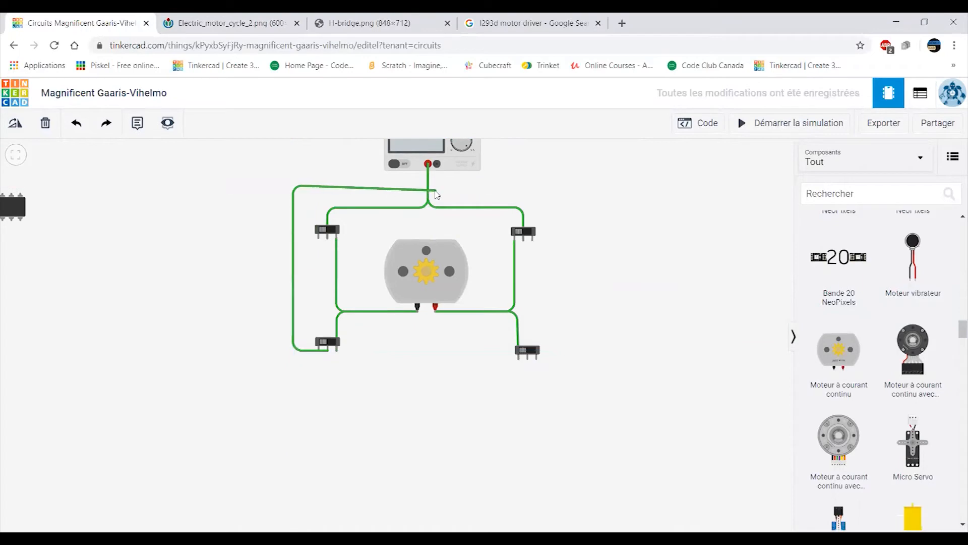
left_click(437, 186)
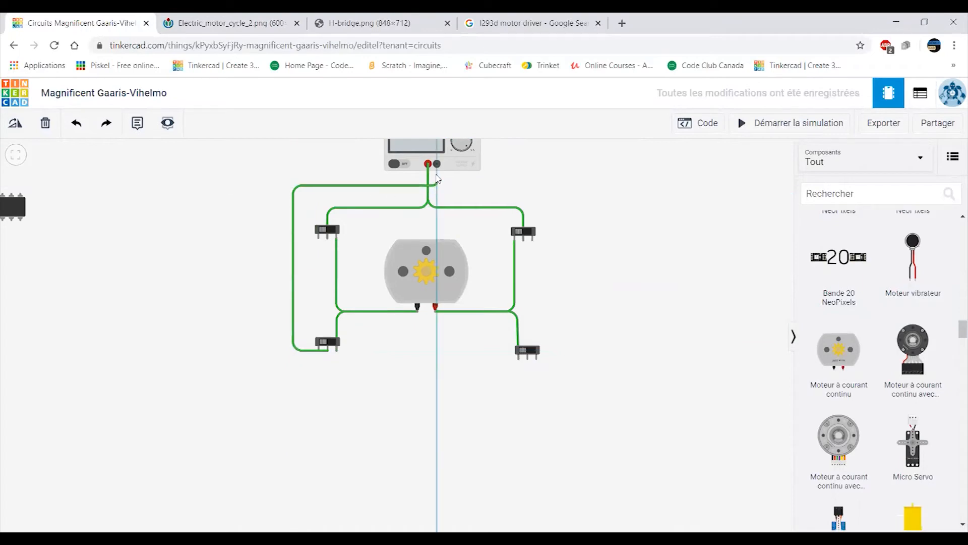
left_click(437, 163)
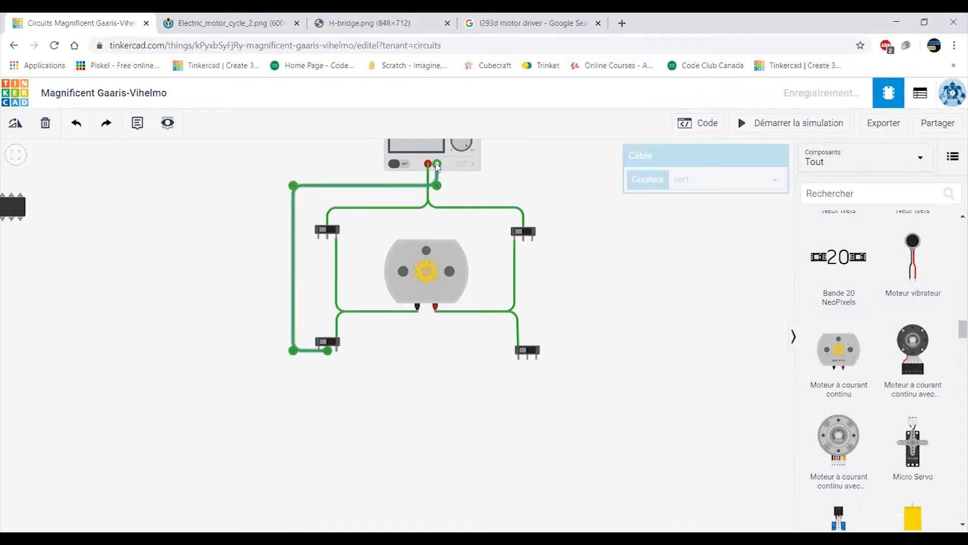
Wire the lower-right switch's Commun pin around the outside of the circuit to the power supply's negative terminal
left_click(527, 359)
left_click(569, 358)
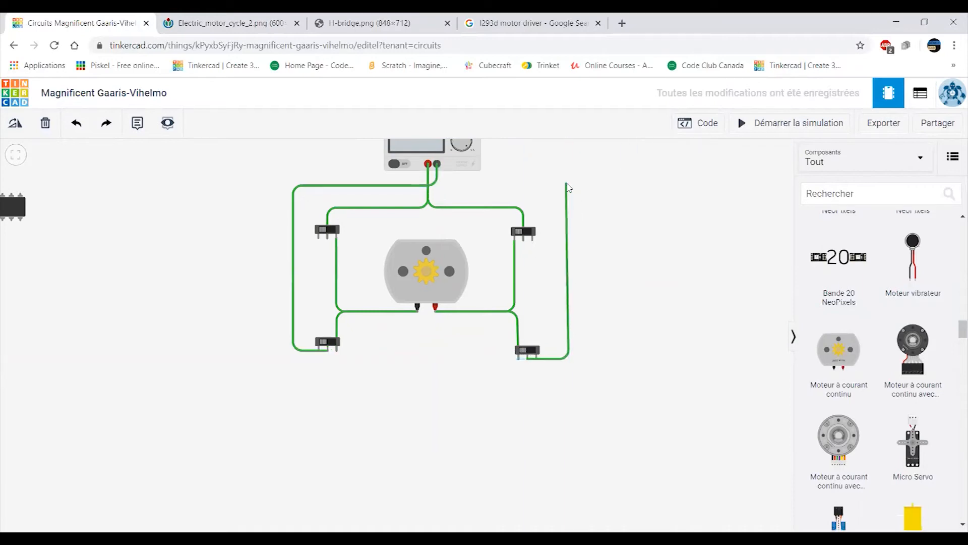
left_click(568, 181)
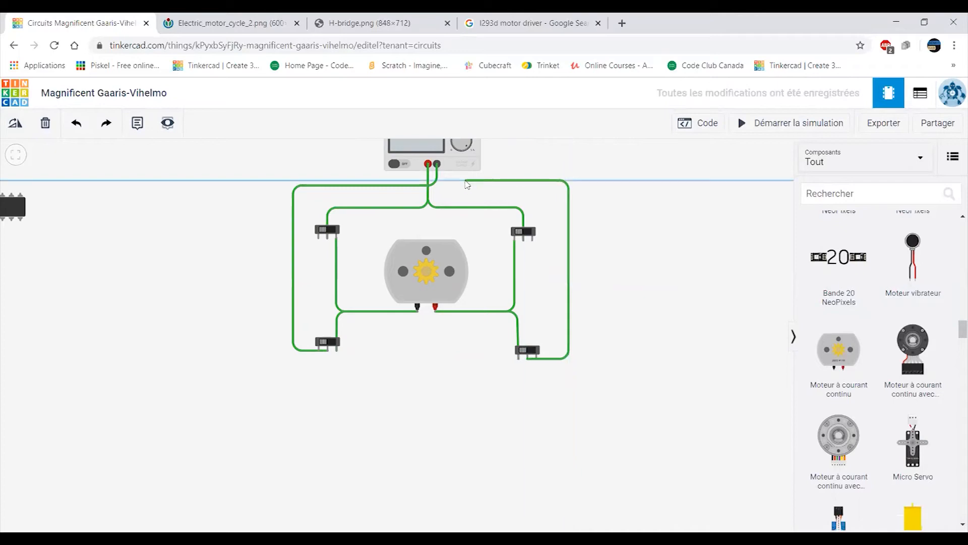
left_click(436, 181)
left_click(437, 167)
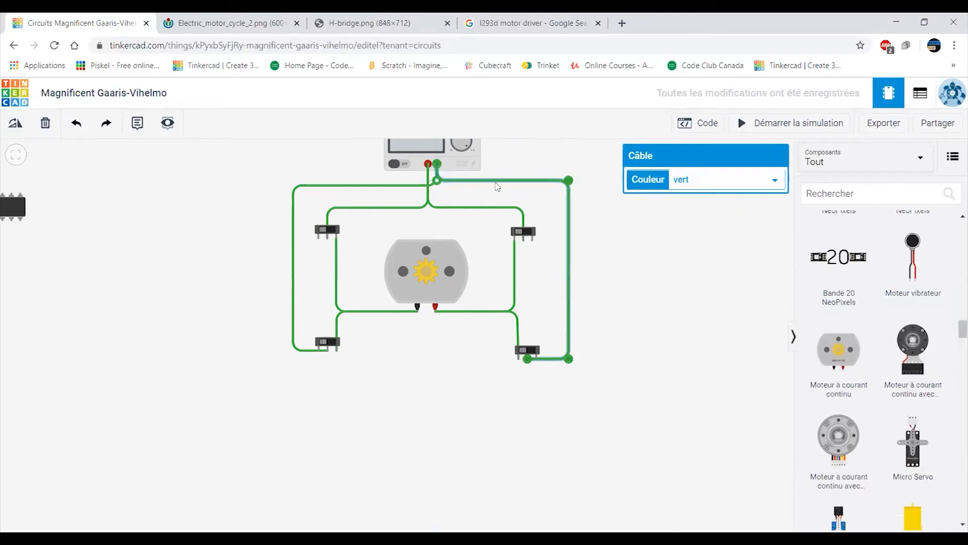
scroll(399, 317, "up", 1)
scroll(398, 322, "down", 1)
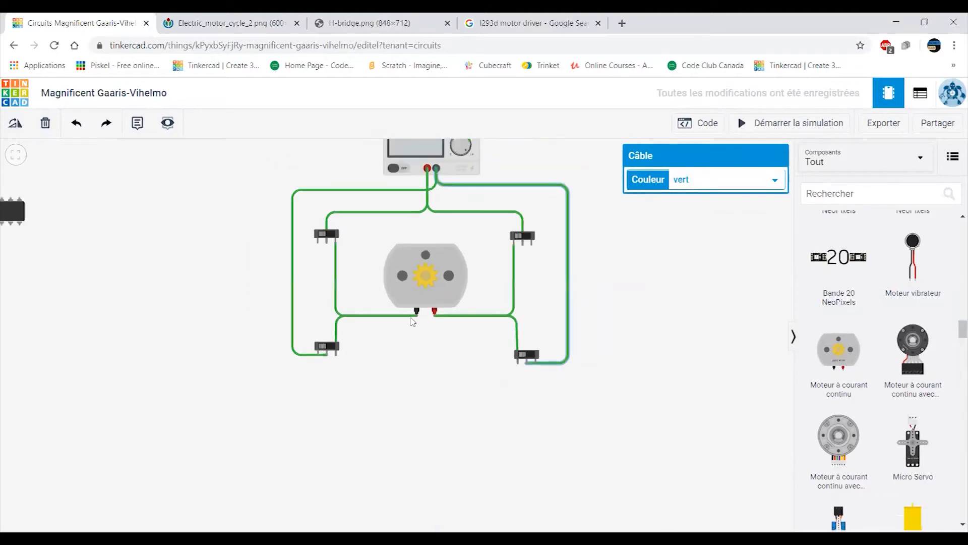
left_click(639, 297)
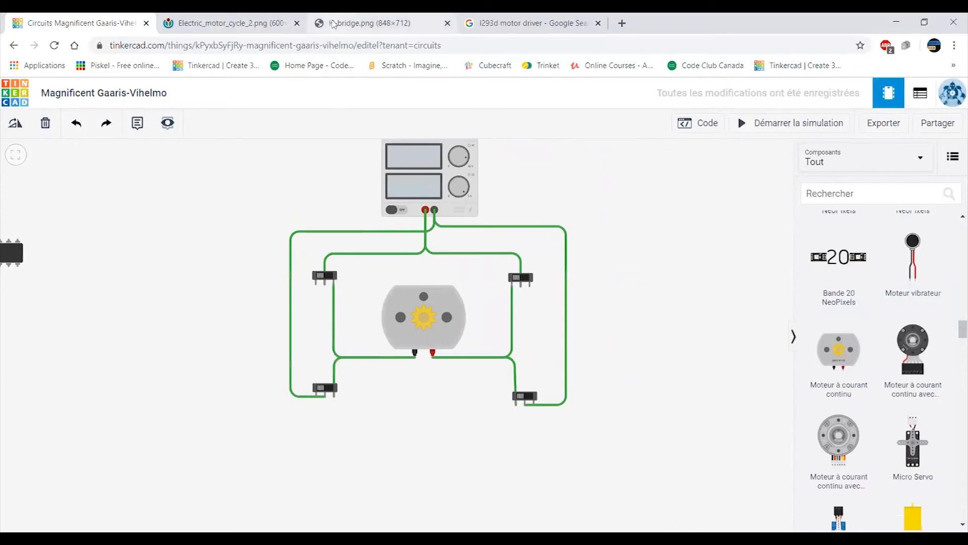
Check the H-bridge diagram, and move the negative supply wire on the lower-right switch from its Commun pin to its right pin
left_click(367, 22)
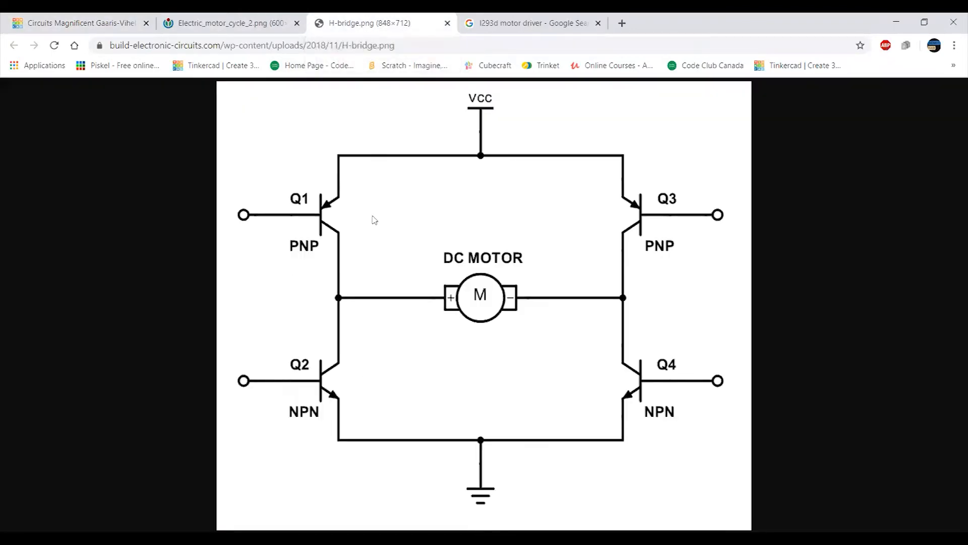
left_click(86, 23)
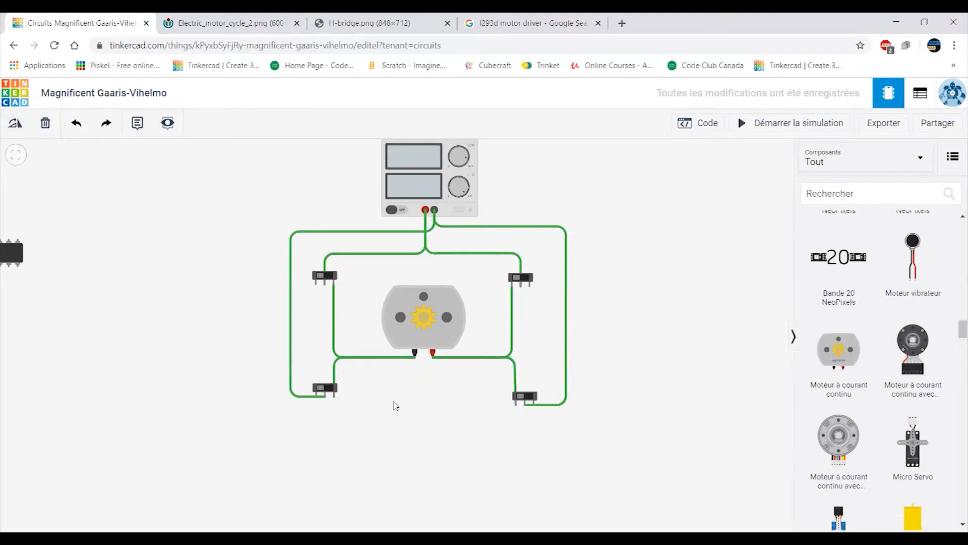
scroll(396, 406, "up", 5)
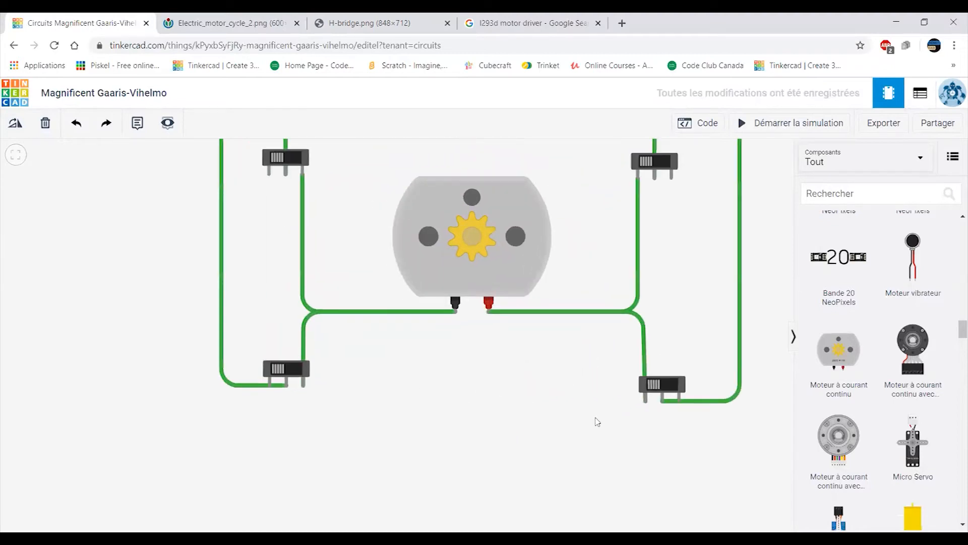
left_click_drag(531, 435, 376, 394)
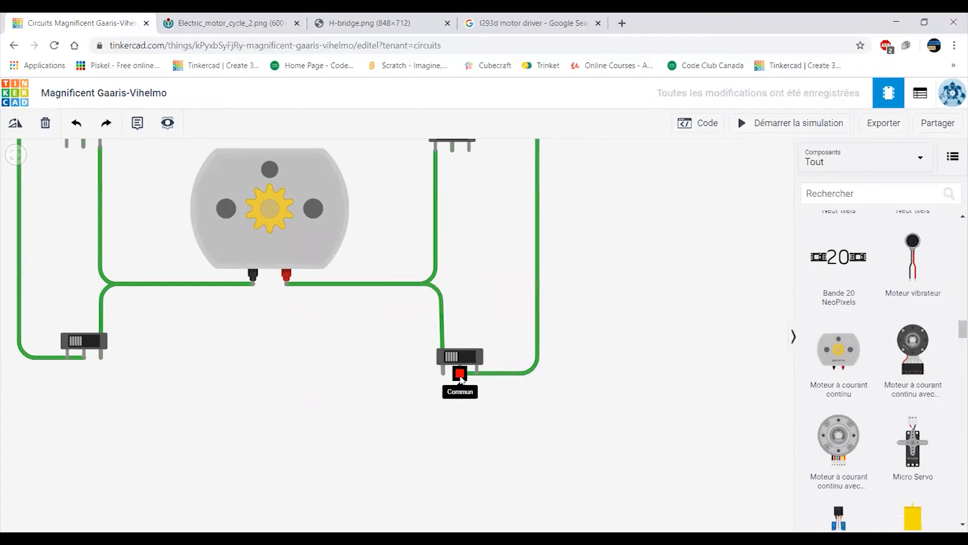
left_click(482, 375)
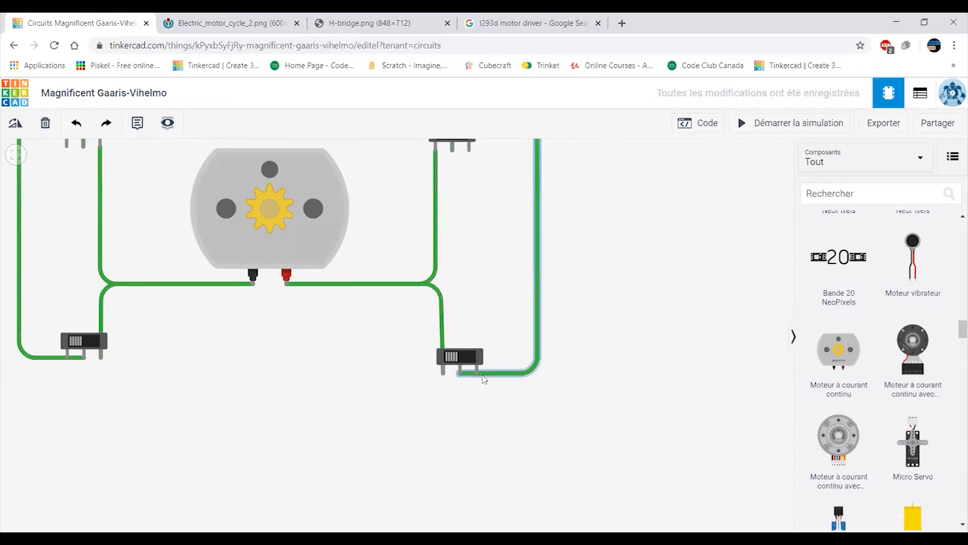
left_click(482, 375)
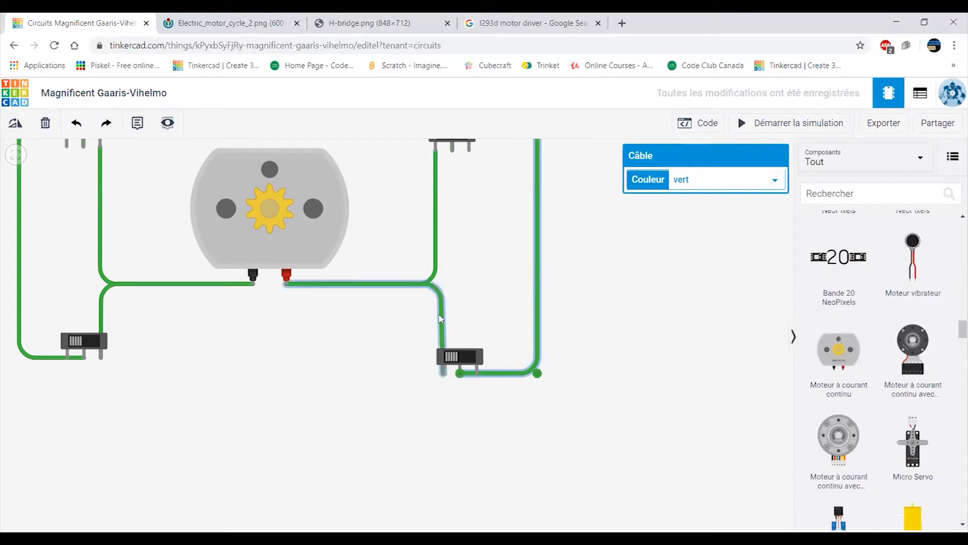
left_click_drag(460, 374, 477, 373)
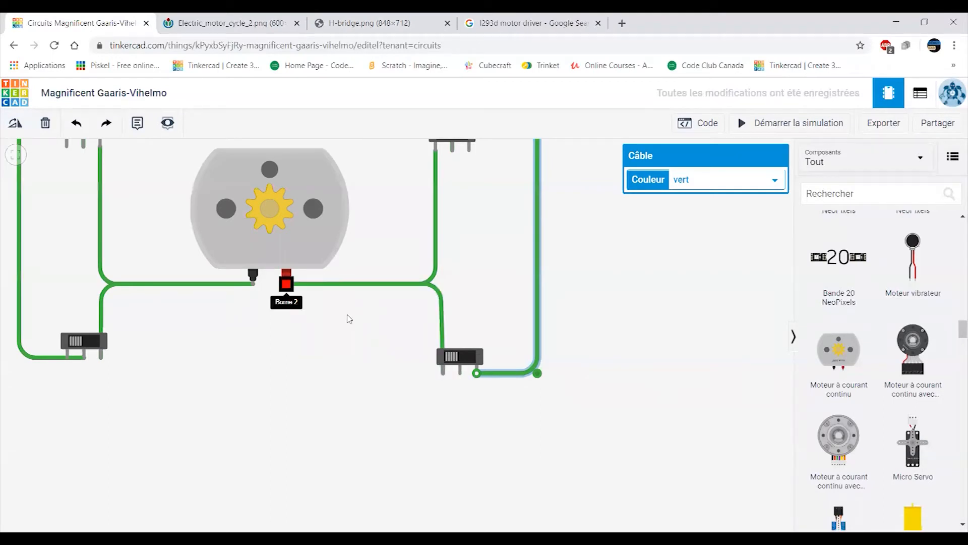
Move the motor wire on the lower-right switch from the left pin to the Commun pin and straighten its bend
left_click(442, 339)
left_click_drag(443, 373, 460, 373)
left_click_drag(442, 286, 458, 284)
scroll(446, 355, "up", 4)
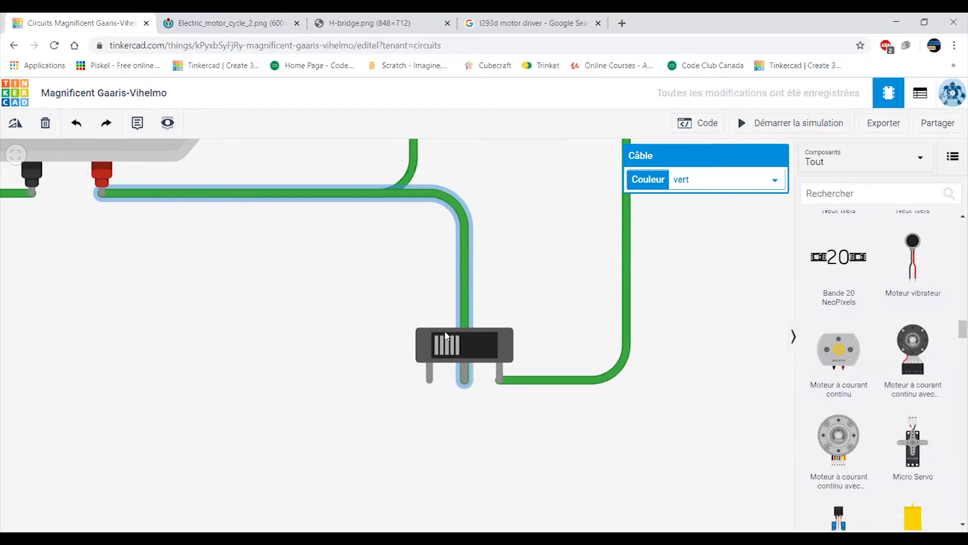
scroll(403, 354, "down", 1)
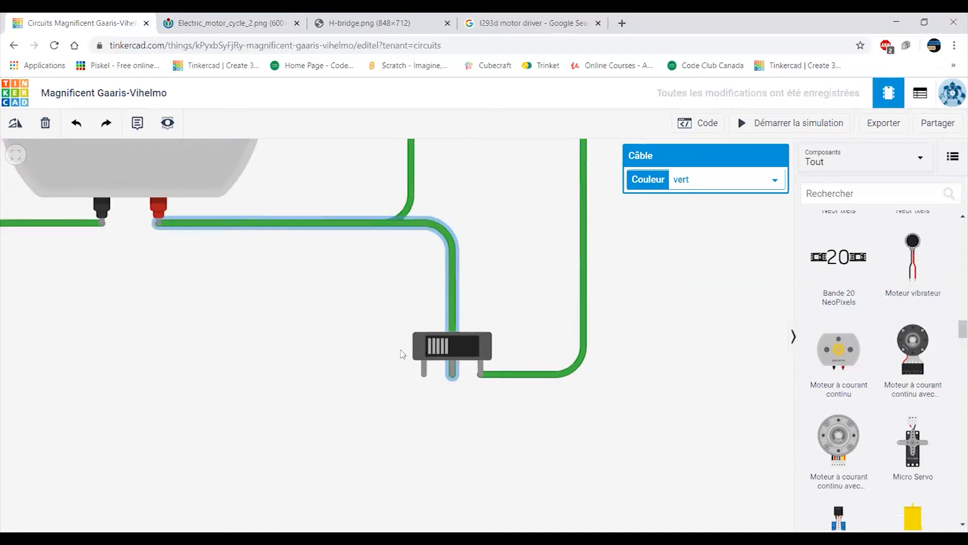
Check the pins of the other switches, and try to move the motor wire on the upper-right switch from the left pin to the right pin
scroll(402, 354, "down", 4)
left_click_drag(337, 352, 399, 441)
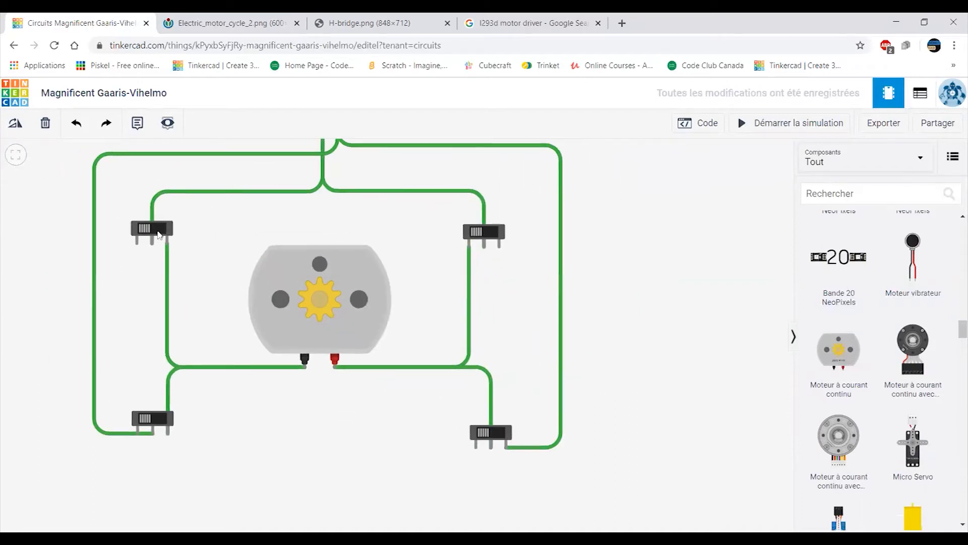
scroll(133, 291, "up", 3)
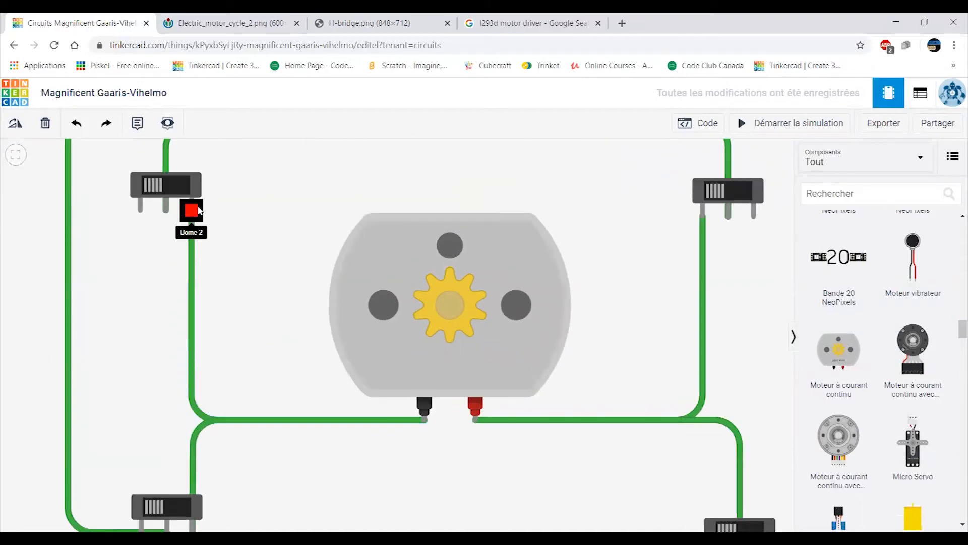
scroll(173, 407, "down", 3)
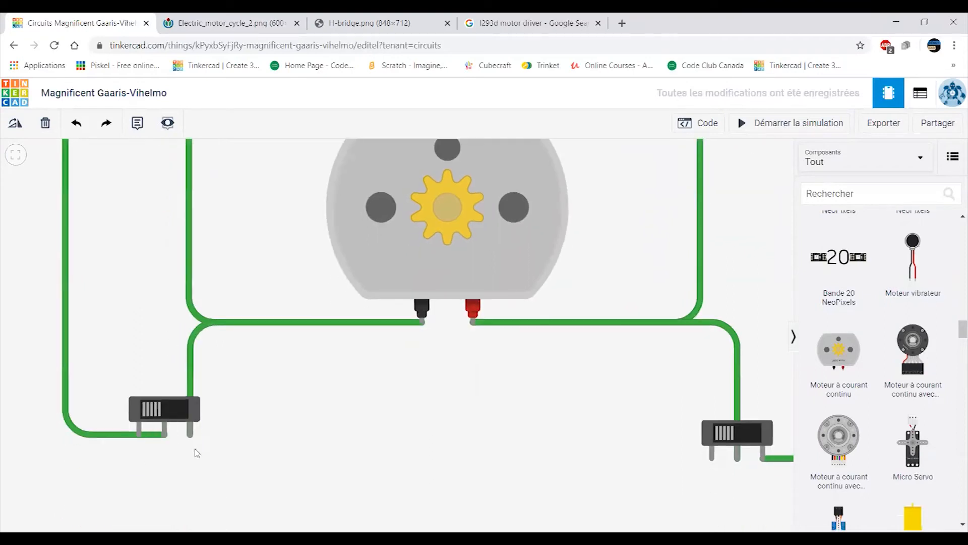
left_click_drag(506, 388, 372, 501)
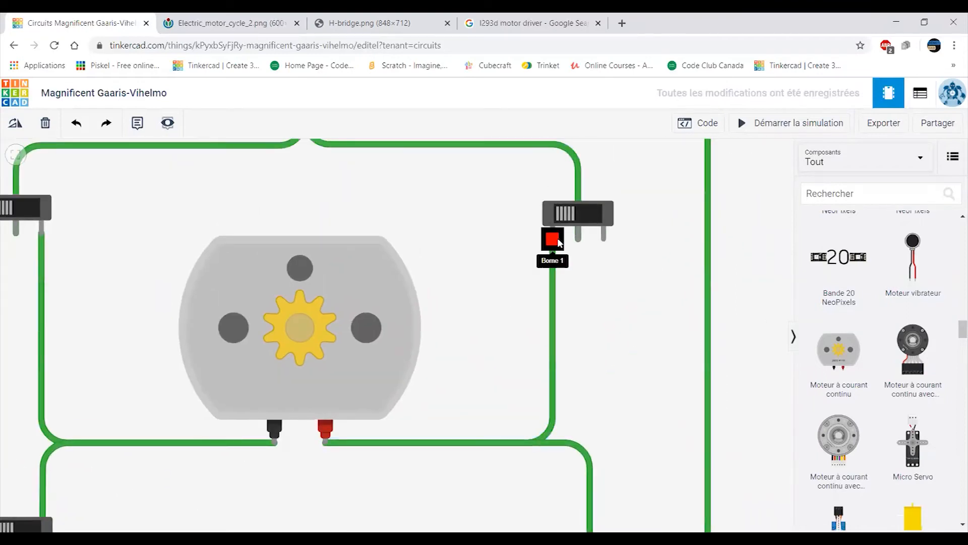
left_click(579, 207)
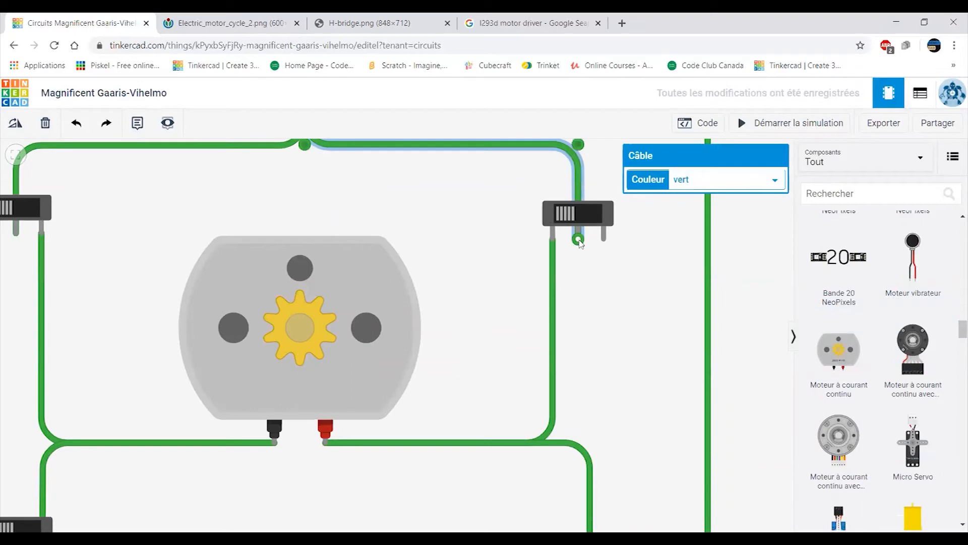
left_click(554, 264)
left_click_drag(553, 239, 603, 240)
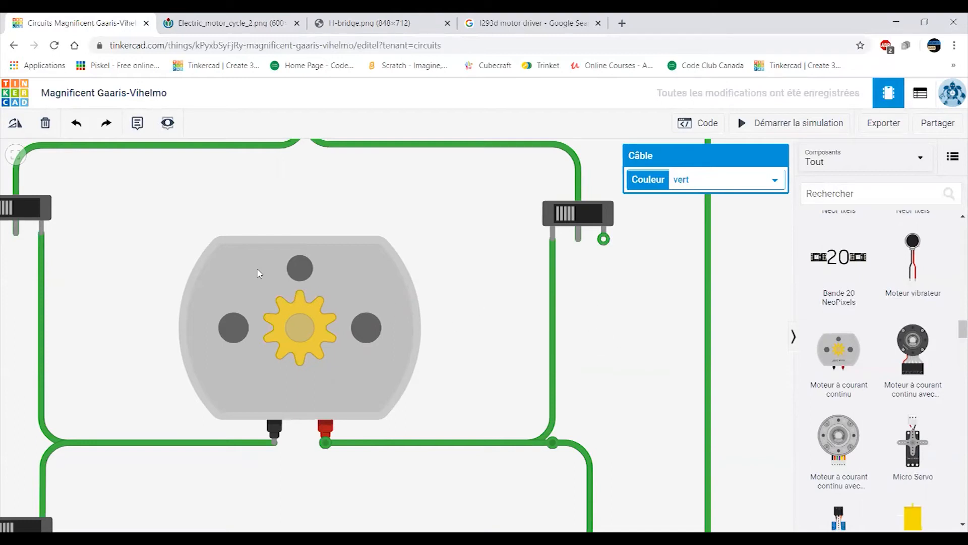
Return to the circuits dashboard and reopen the Magnificent Gaaris-Vihelmo circuit for editing
left_click(21, 94)
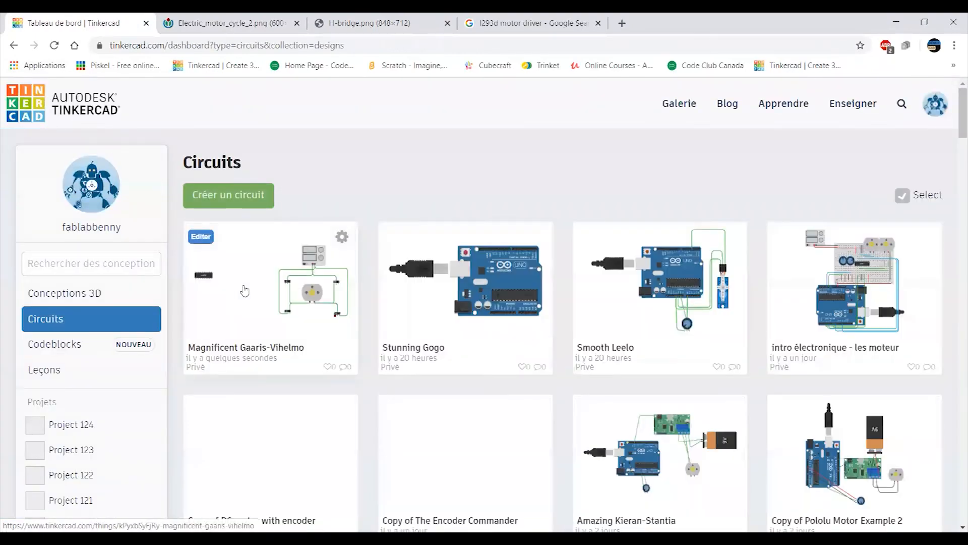
left_click(245, 291)
left_click(706, 274)
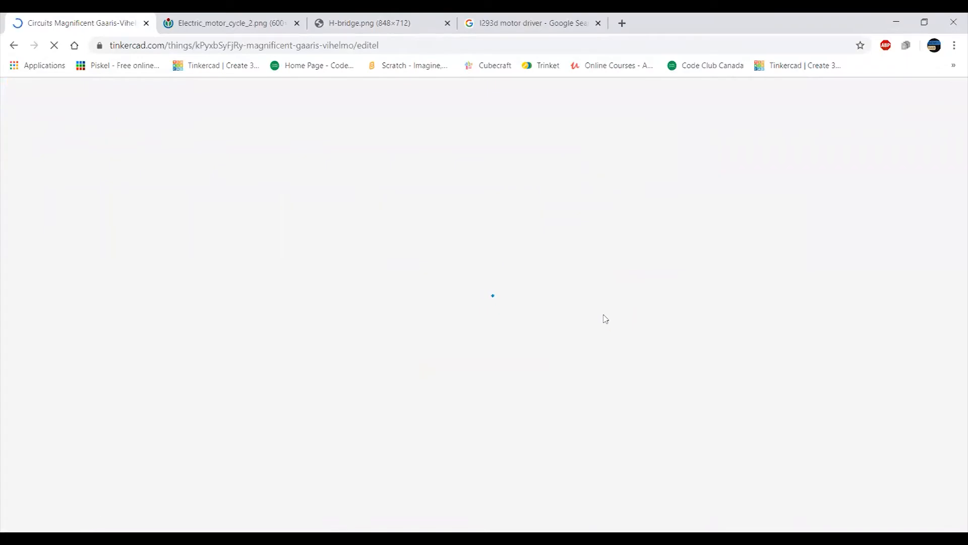
scroll(656, 361, "up", 5)
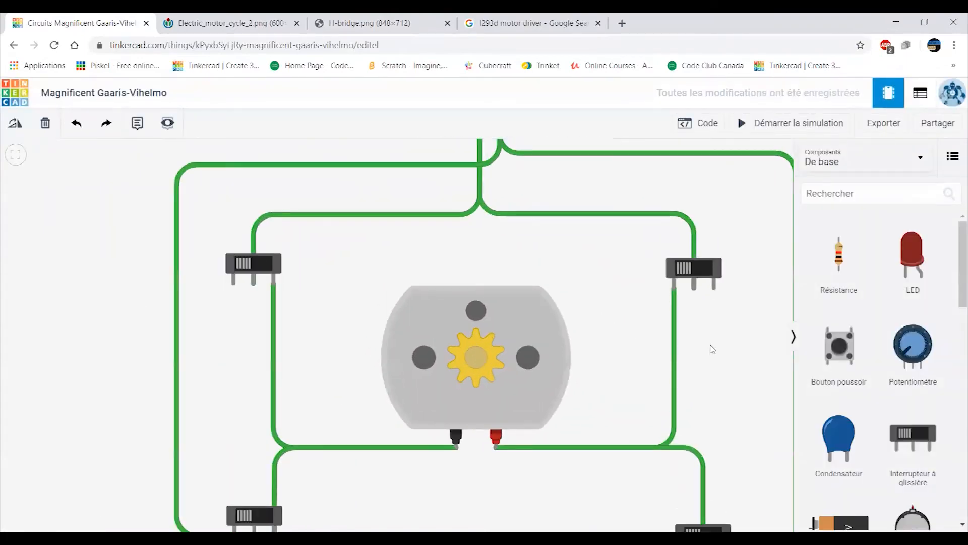
scroll(657, 406, "up", 4)
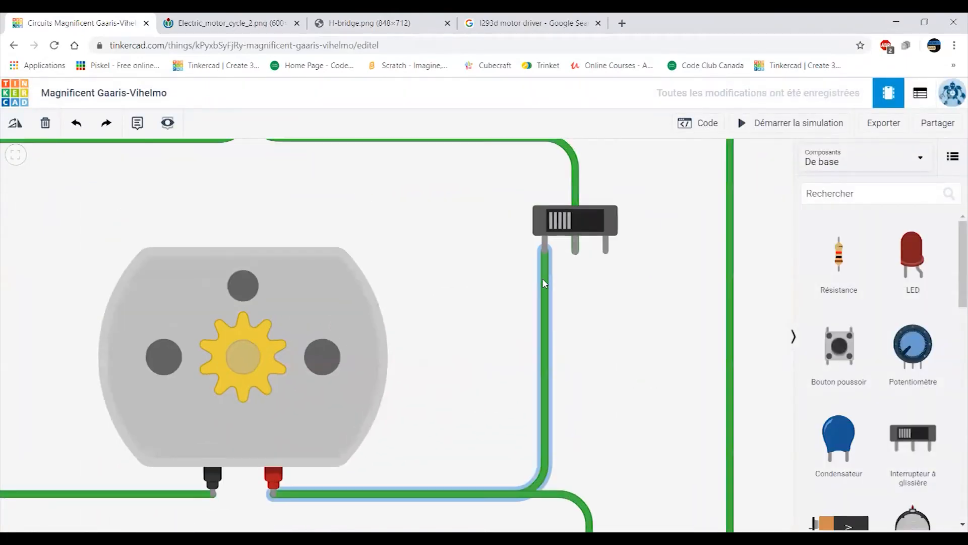
Move the motor wire on the upper-right switch from the left pin to the right pin and straighten its bend
left_click(543, 258)
left_click_drag(543, 258, 606, 253)
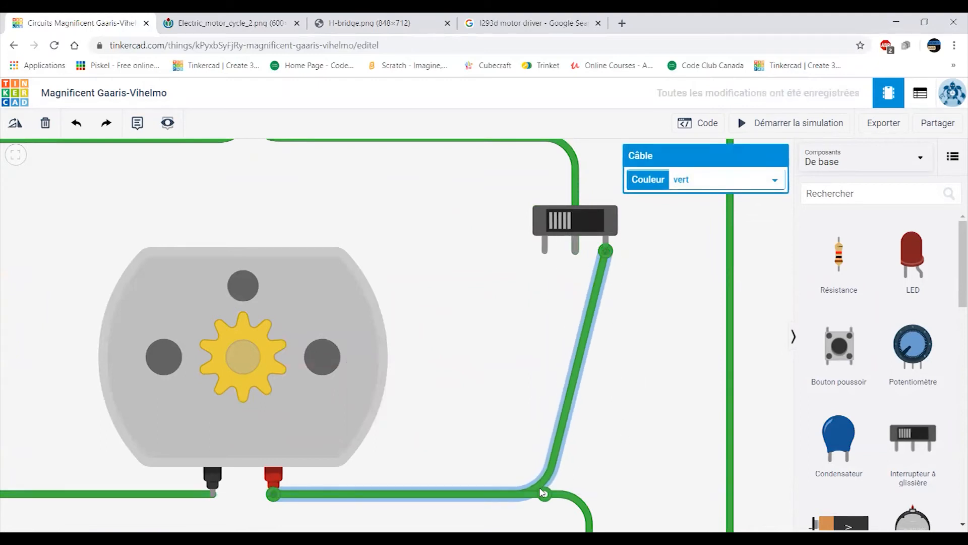
left_click_drag(545, 495, 606, 503)
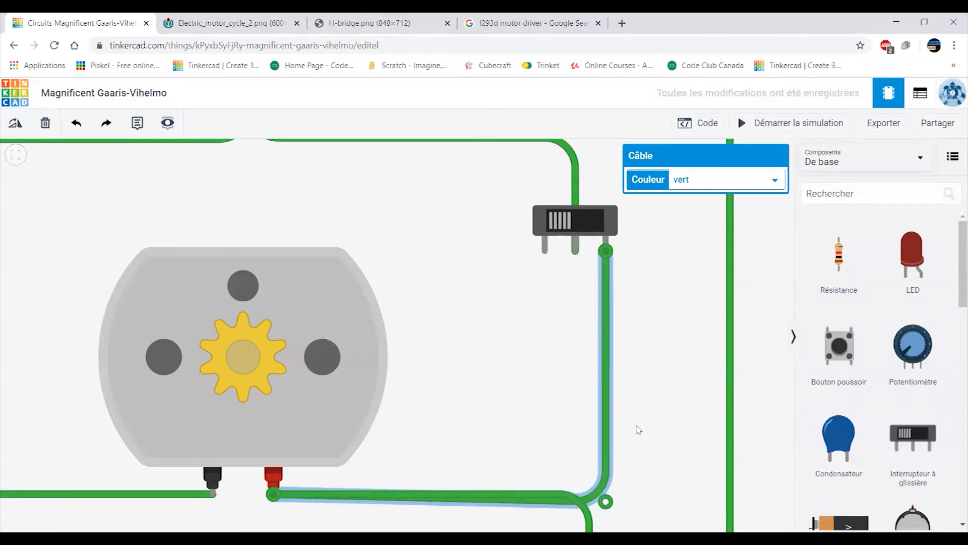
left_click(659, 373)
Start the simulation of the completed H-bridge circuit
scroll(453, 353, "down", 3)
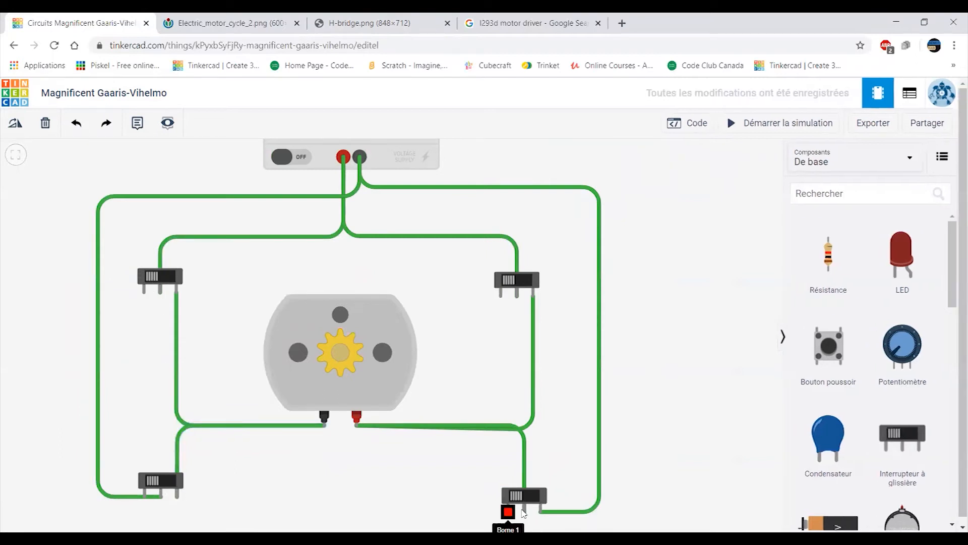
left_click_drag(523, 153, 597, 199)
scroll(597, 198, "down", 2)
left_click_drag(718, 236, 710, 266)
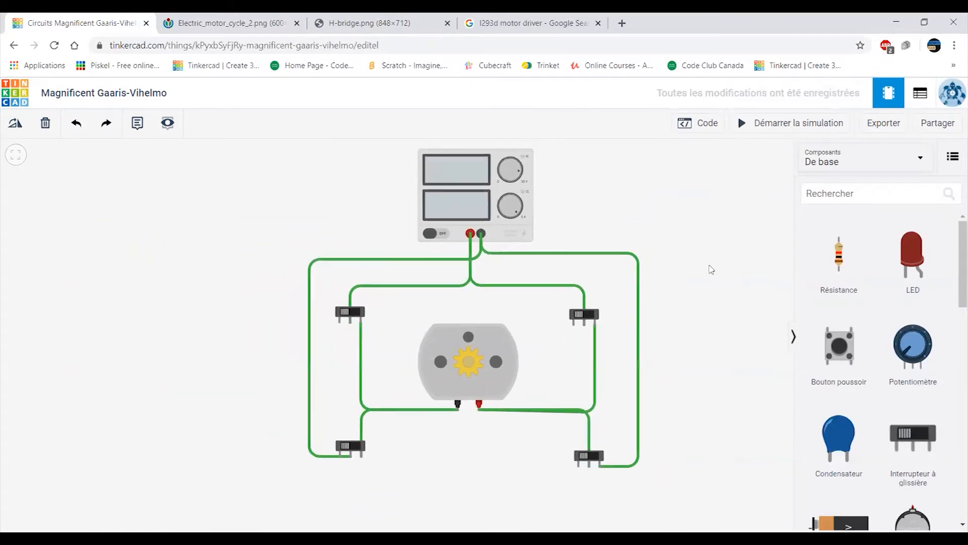
left_click(759, 123)
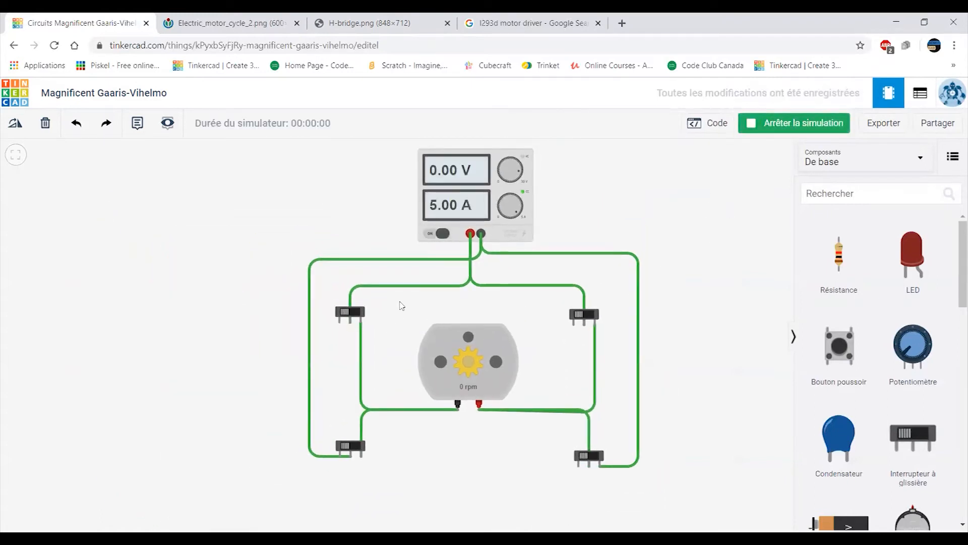
Slide all four switches to the right one after another, and return each of them to the left
scroll(454, 176, "up", 3)
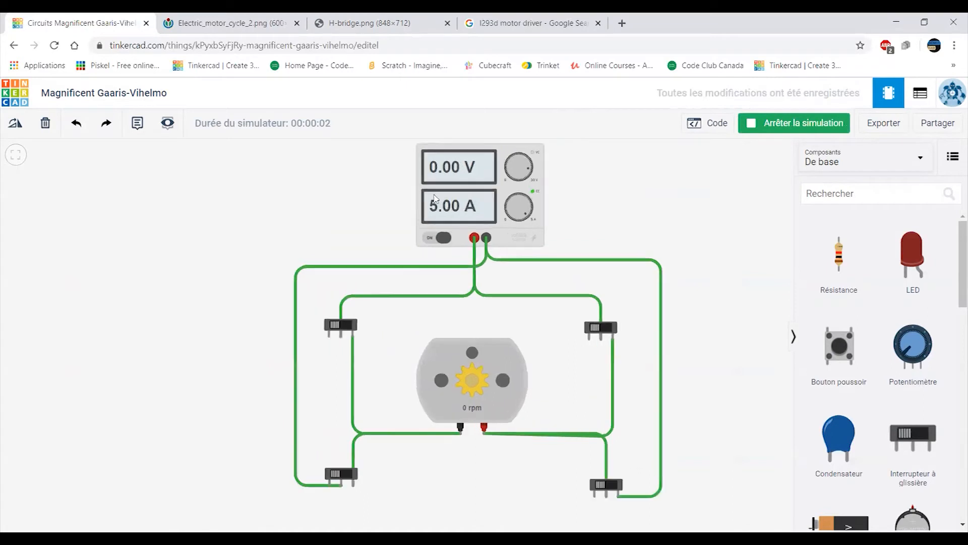
left_click_drag(343, 238, 319, 192)
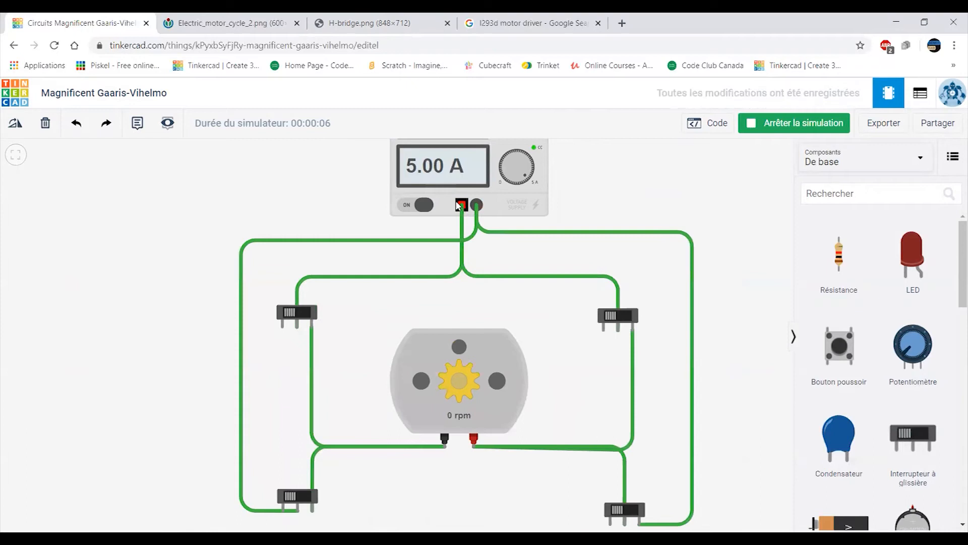
left_click_drag(565, 323, 556, 289)
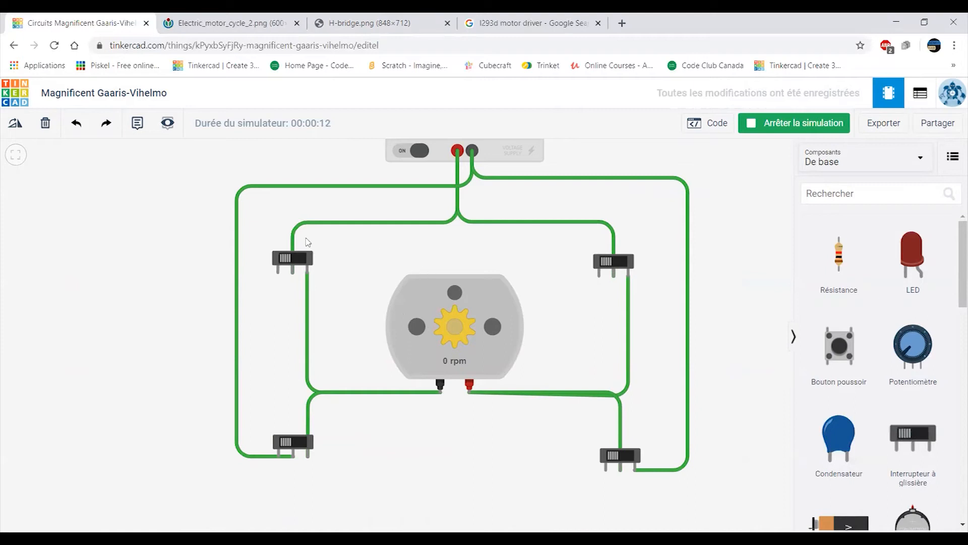
left_click(293, 258)
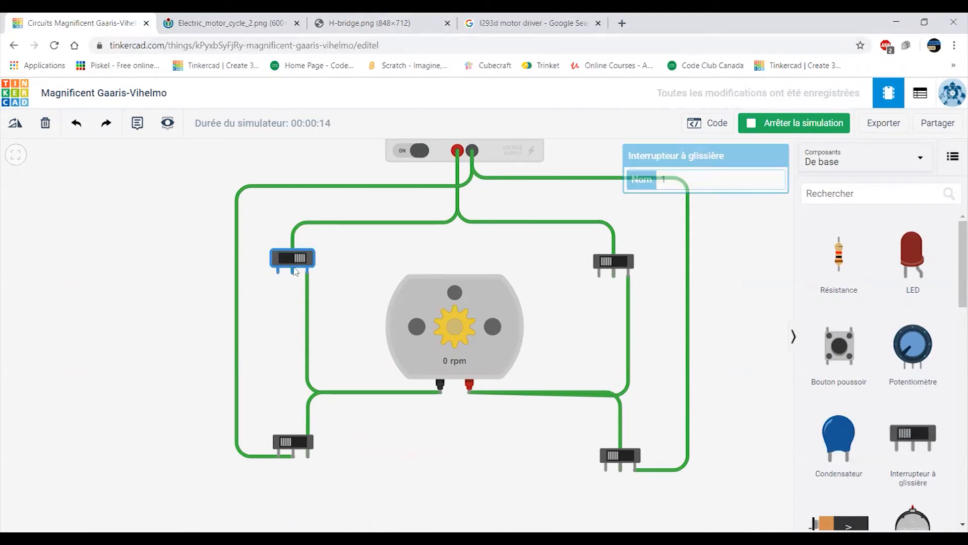
left_click(295, 444)
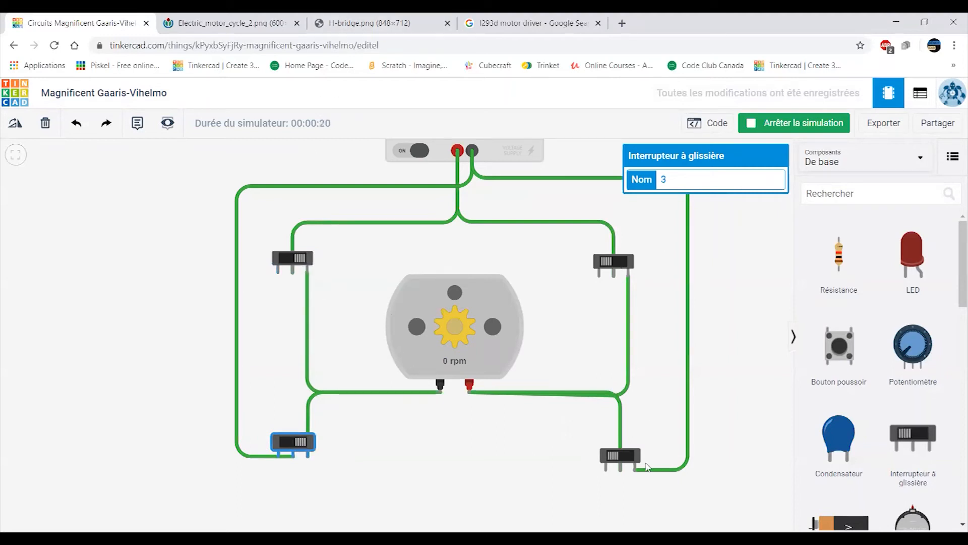
left_click(625, 457)
left_click(614, 264)
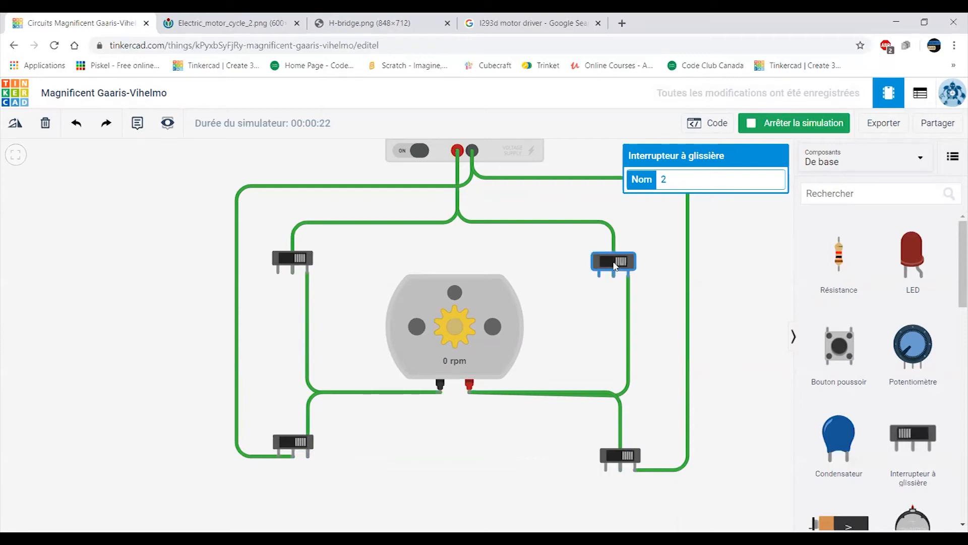
left_click(633, 447)
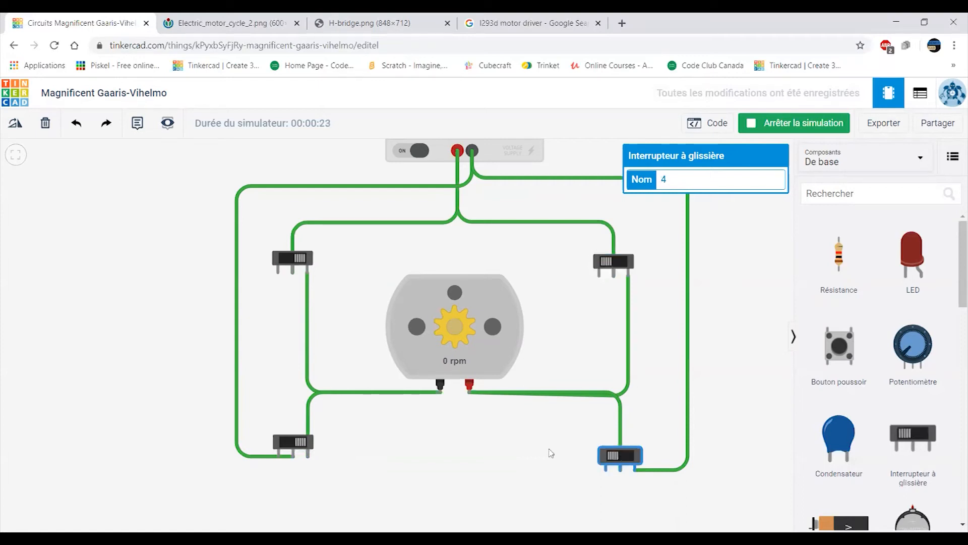
left_click(297, 443)
left_click(292, 261)
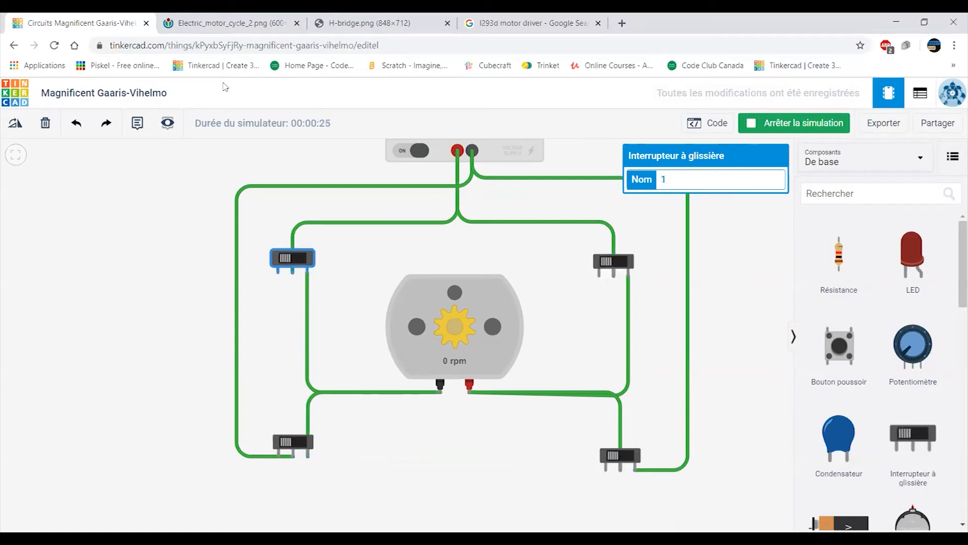
Check the H-bridge diagram, and slide the upper-left and lower-right switches to the right to run the motor in one direction
left_click(367, 23)
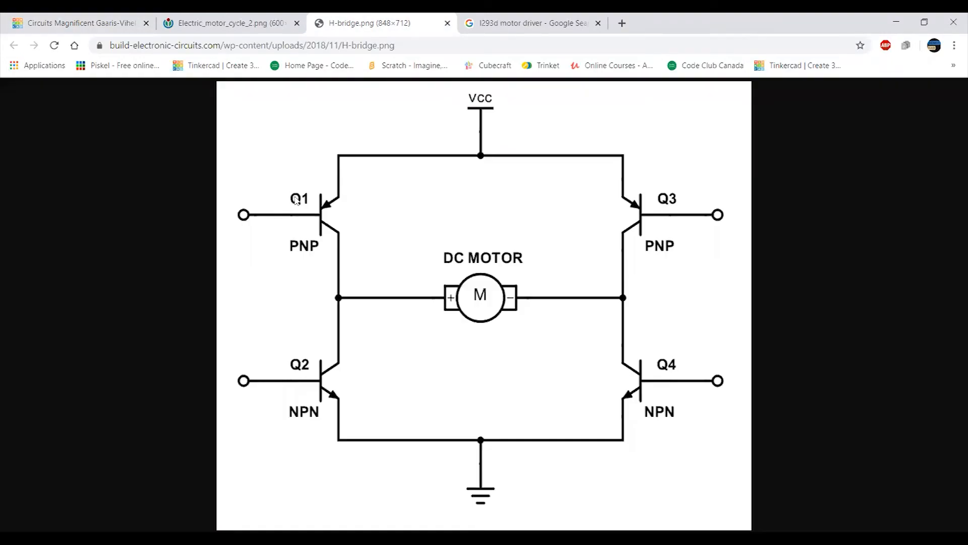
left_click(50, 25)
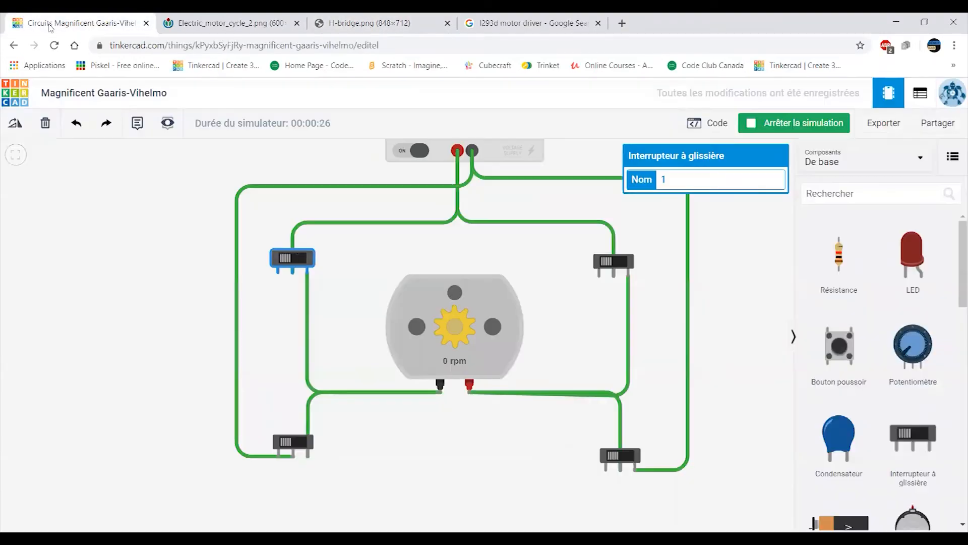
left_click(295, 266)
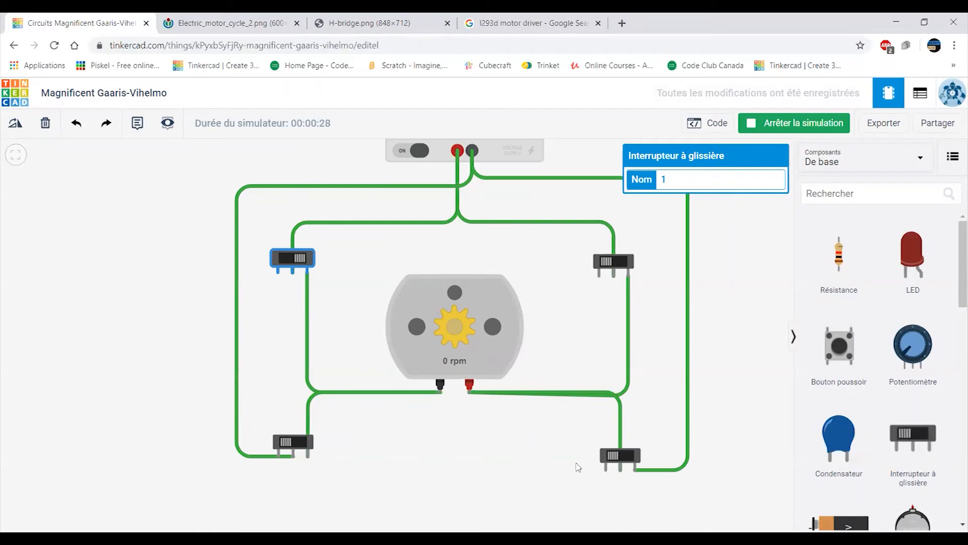
left_click(625, 457)
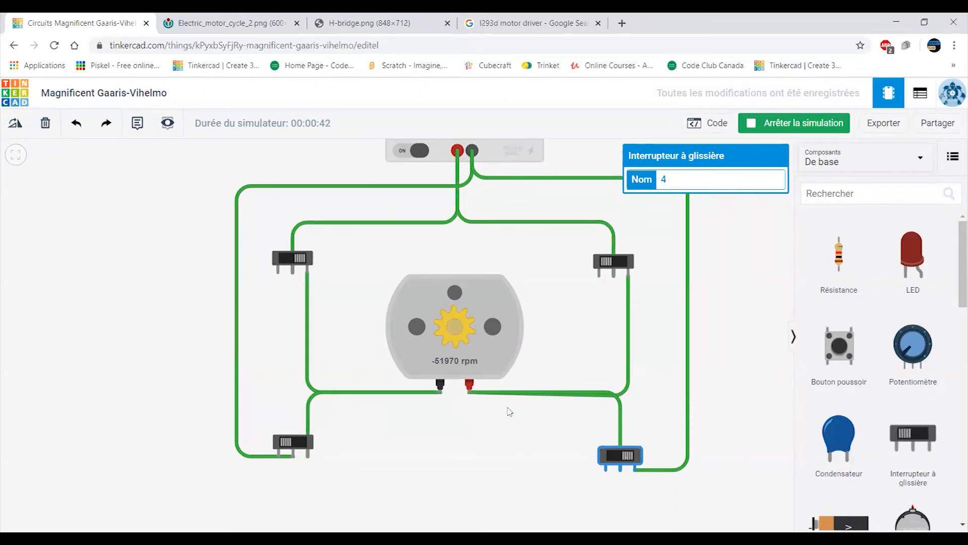
Reverse the motor by returning the lower-right and upper-left switches to the left and sliding the upper-right and lower-left switches to the right
left_click(619, 460)
left_click(299, 262)
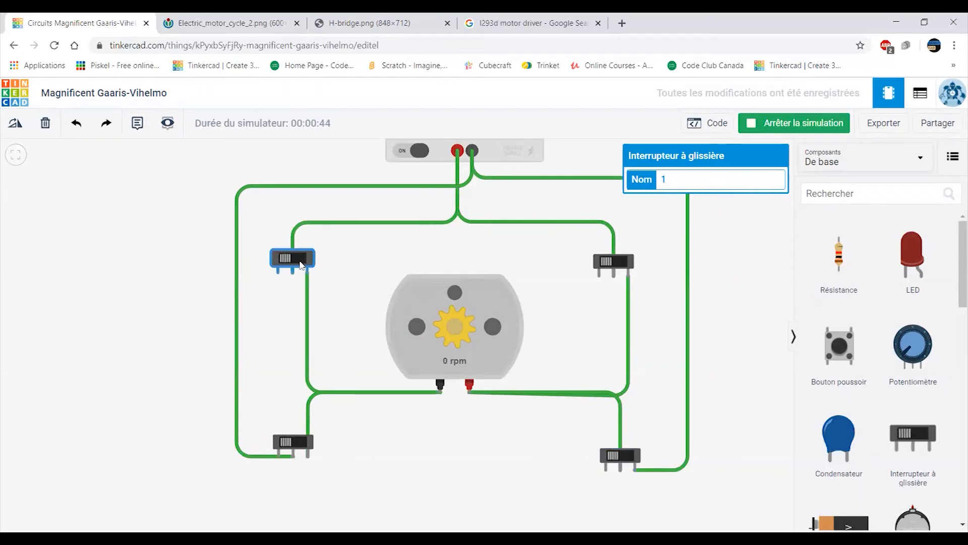
left_click(615, 269)
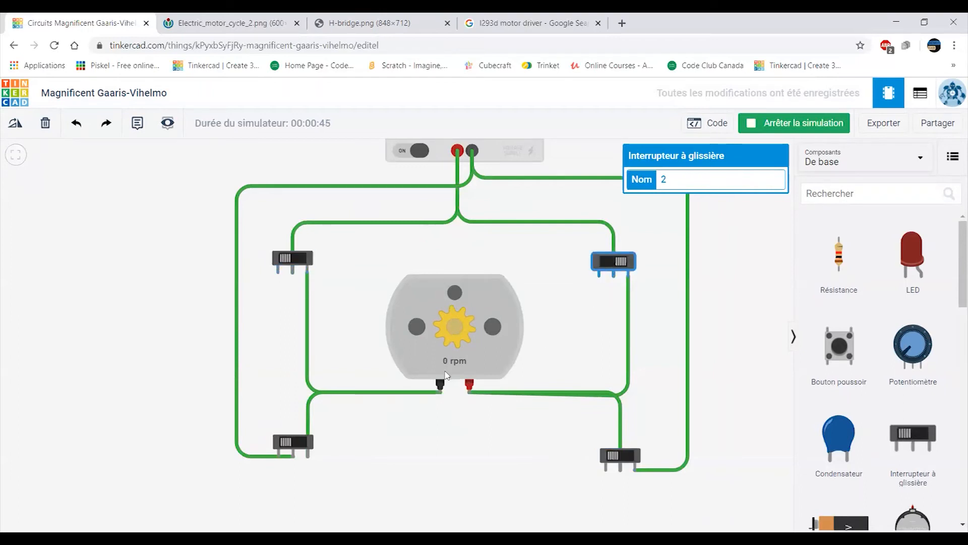
left_click(298, 443)
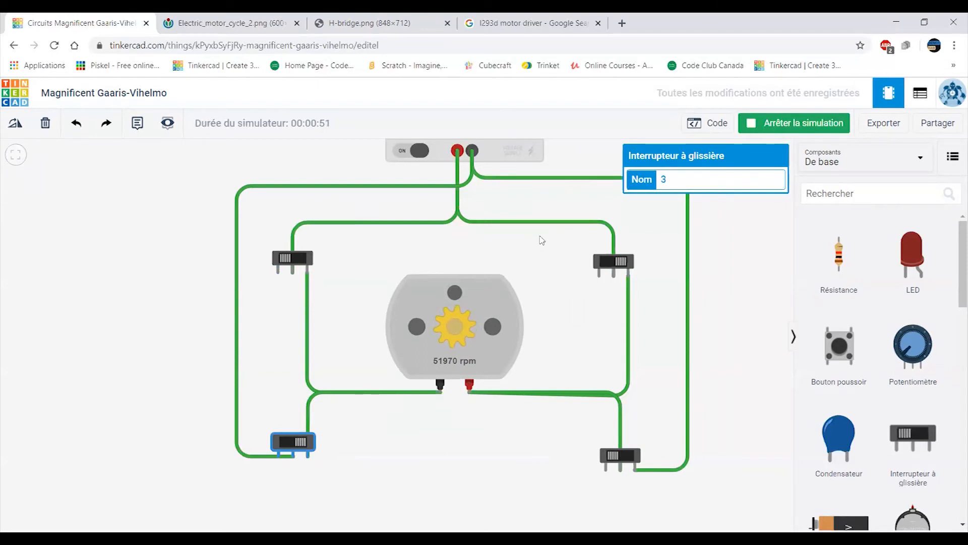
scroll(541, 240, "down", 3)
left_click(521, 283)
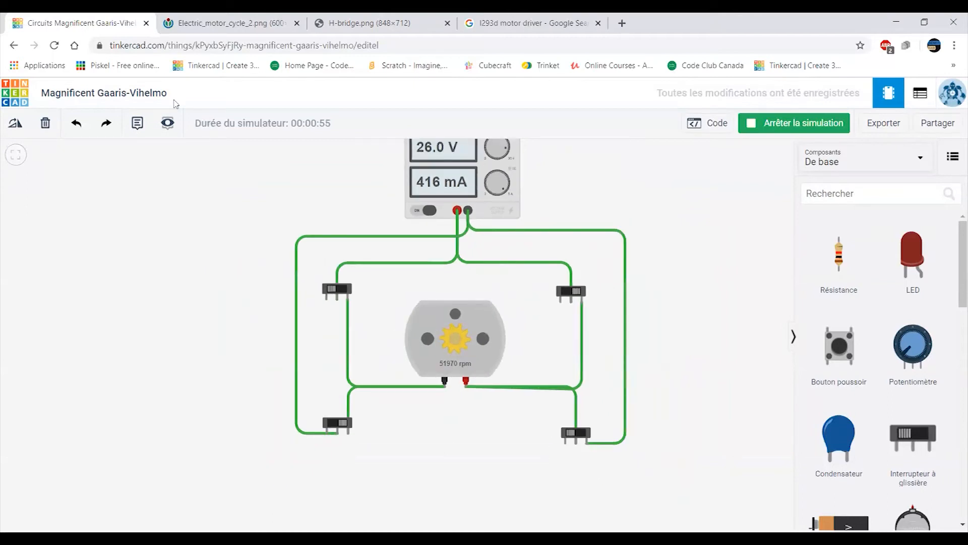
Examine the L293D motor driver chip and its pins, including Activer 1 et 2, Activer 3 et 4, Sortie 1 and Sortie 2
left_click_drag(100, 309, 225, 269)
scroll(326, 283, "down", 3)
scroll(322, 283, "up", 3)
left_click_drag(272, 247, 456, 296)
left_click(197, 305)
left_click_drag(301, 301, 498, 308)
scroll(498, 308, "up", 3)
left_click_drag(422, 316, 634, 308)
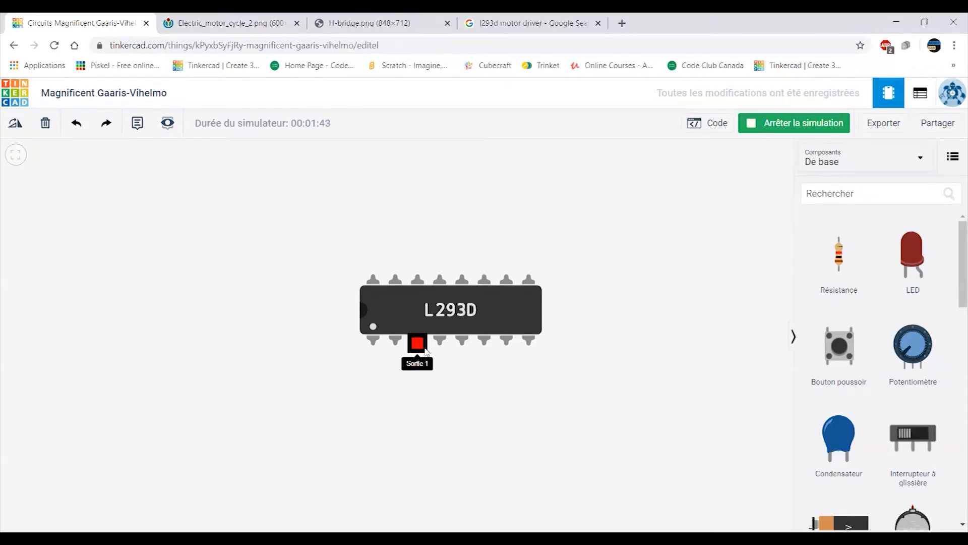
scroll(612, 348, "down", 3)
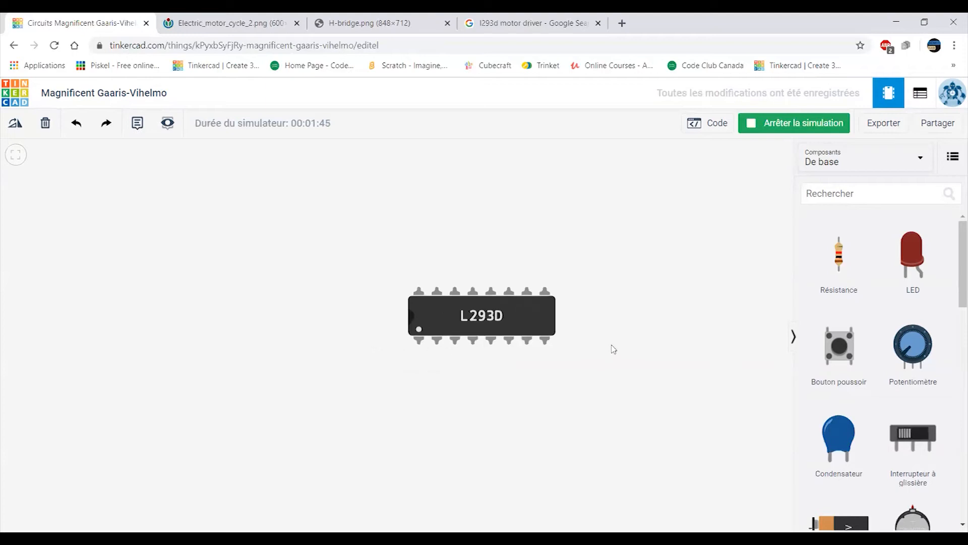
left_click(428, 291)
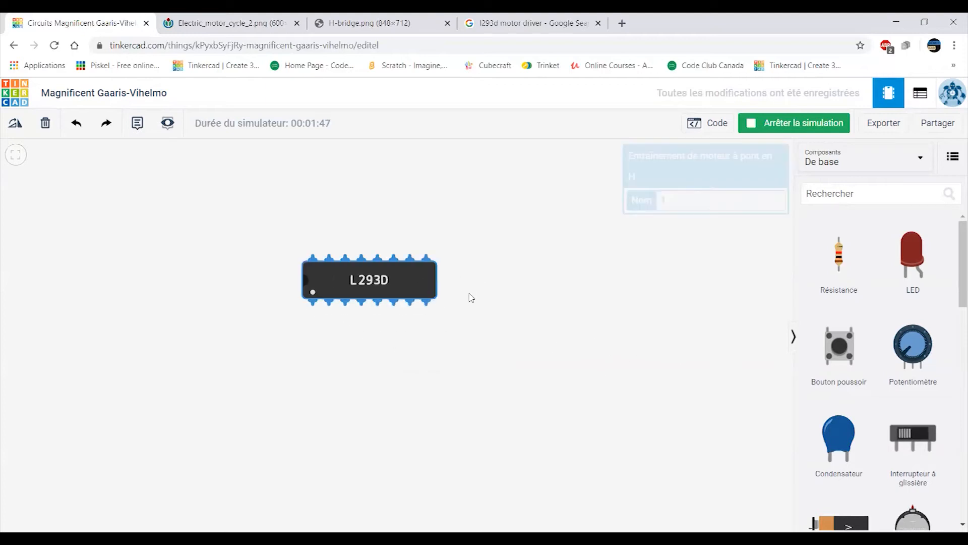
left_click_drag(561, 267, 599, 302)
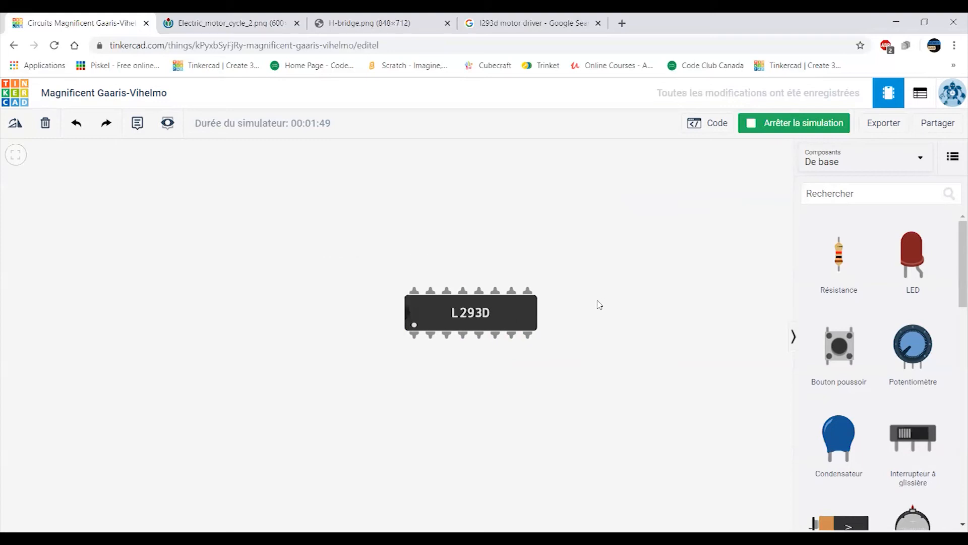
scroll(588, 311, "up", 3)
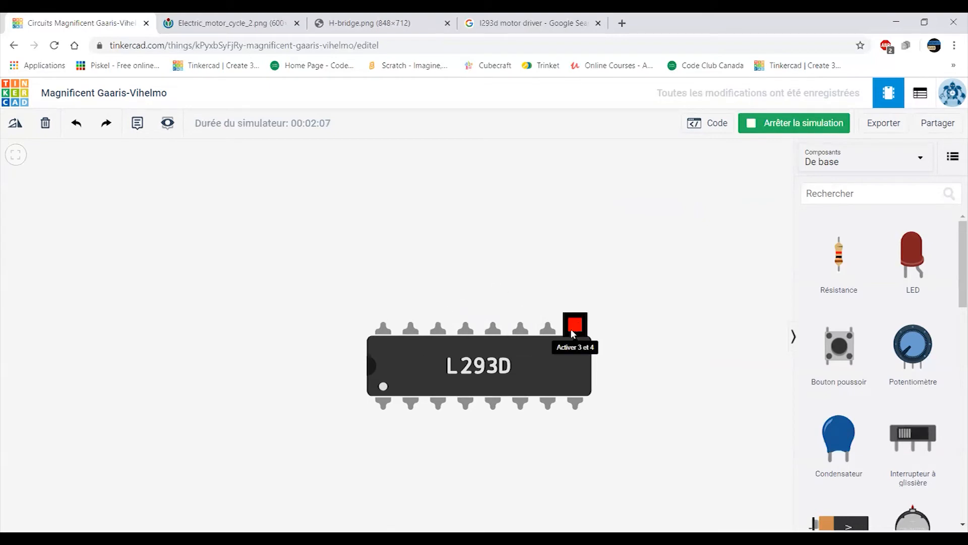
scroll(574, 326, "down", 4)
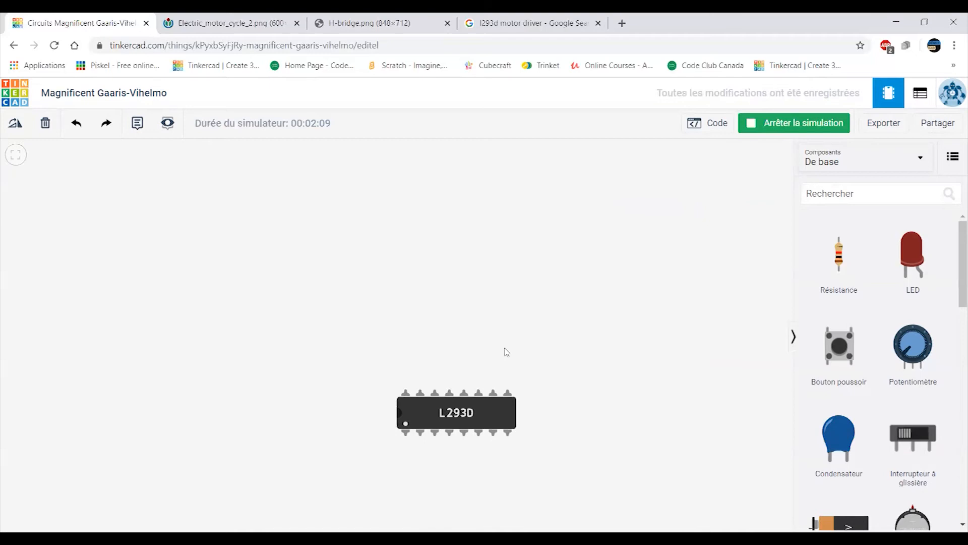
scroll(519, 372, "up", 4)
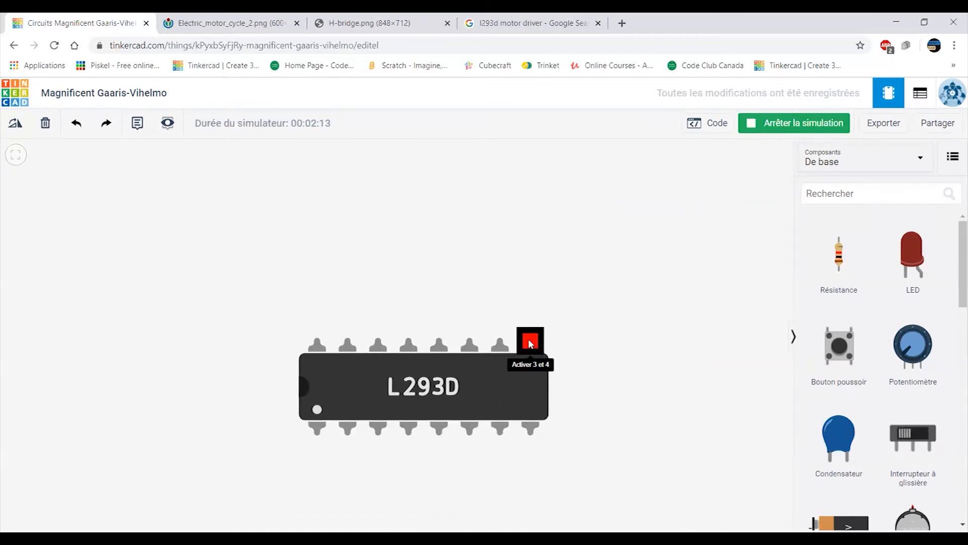
left_click_drag(273, 418, 268, 325)
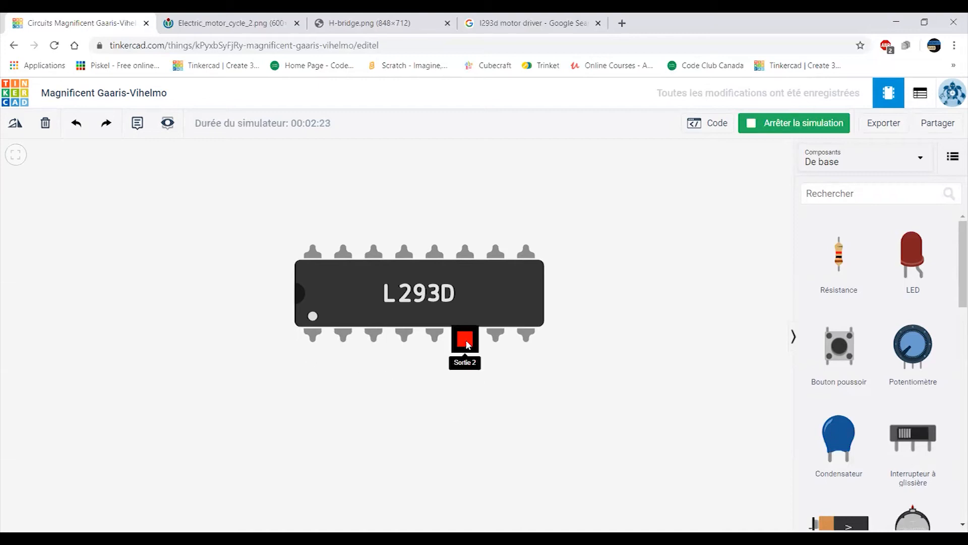
scroll(448, 392, "down", 2)
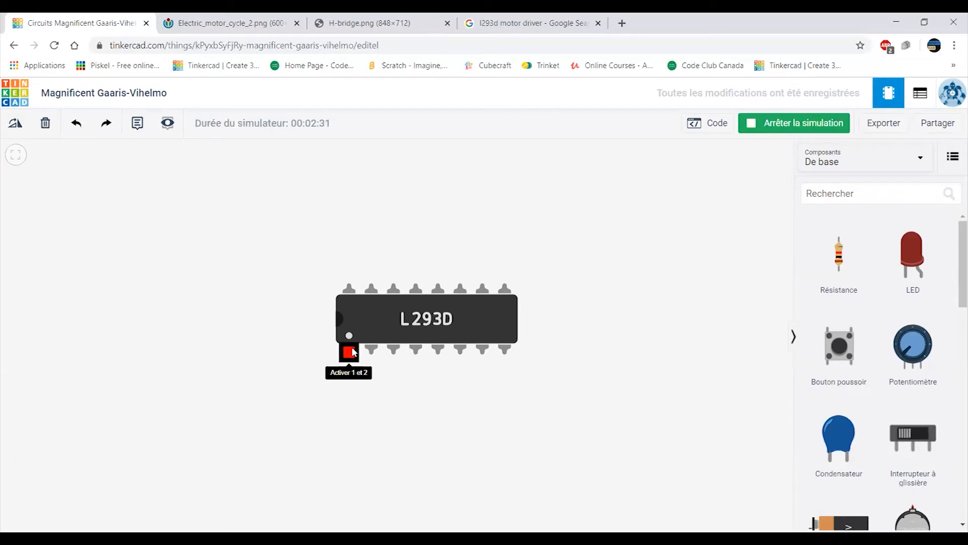
scroll(353, 352, "up", 2)
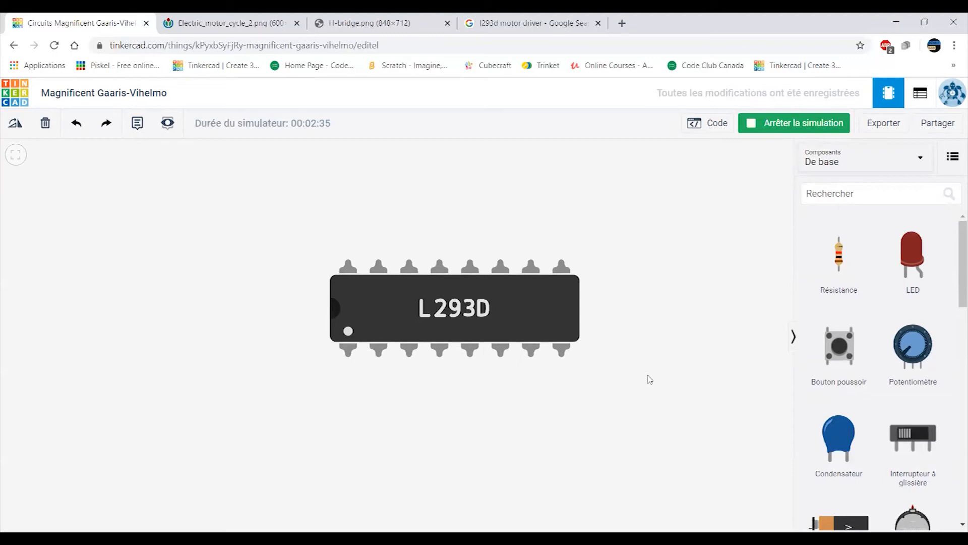
Compare the running switch-based H-bridge circuit with the L293D chip
scroll(651, 398, "down", 3)
left_click_drag(654, 402, 479, 340)
scroll(481, 340, "down", 3)
left_click_drag(599, 390, 336, 332)
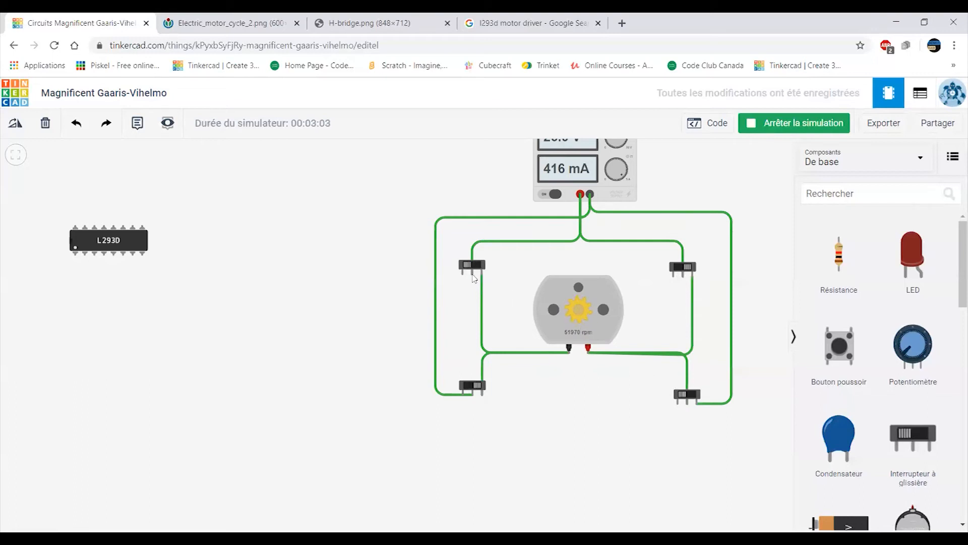
left_click_drag(237, 340, 394, 380)
scroll(314, 344, "up", 4)
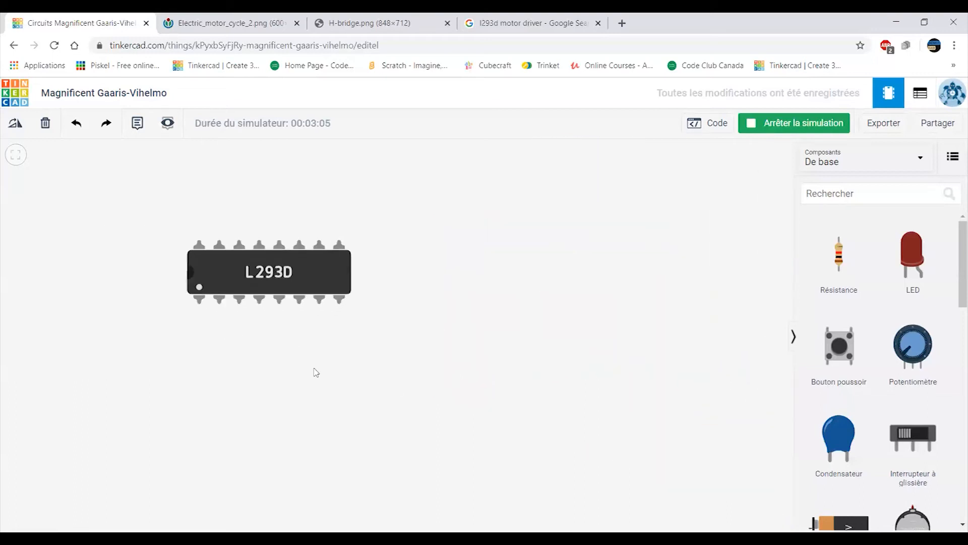
left_click_drag(313, 369, 408, 395)
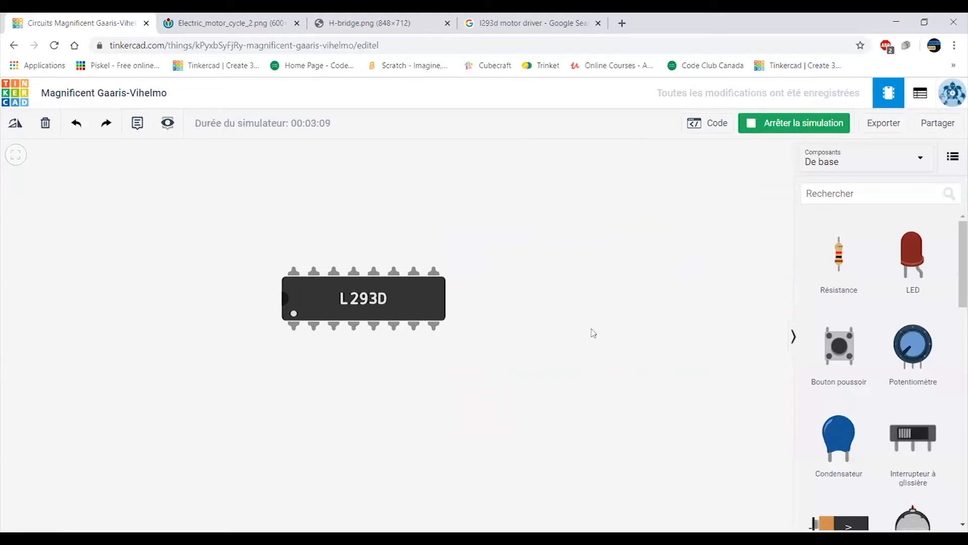
left_click_drag(647, 323, 594, 321)
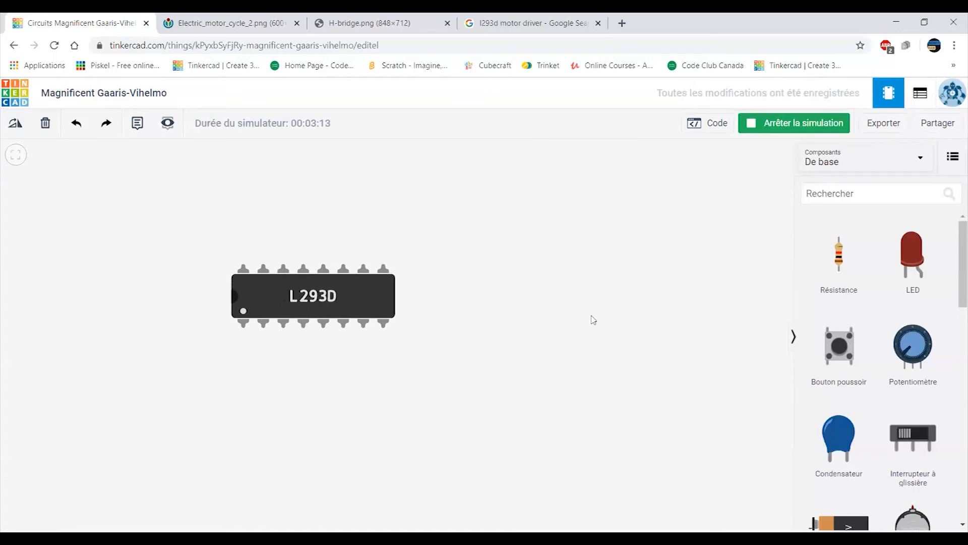
Reverse the motor by sliding the upper-right and lower-left switches to the left and the lower-right and upper-left switches to the right
left_click_drag(614, 330, 233, 169)
scroll(429, 260, "down", 3)
left_click_drag(434, 292, 184, 305)
left_click(589, 237)
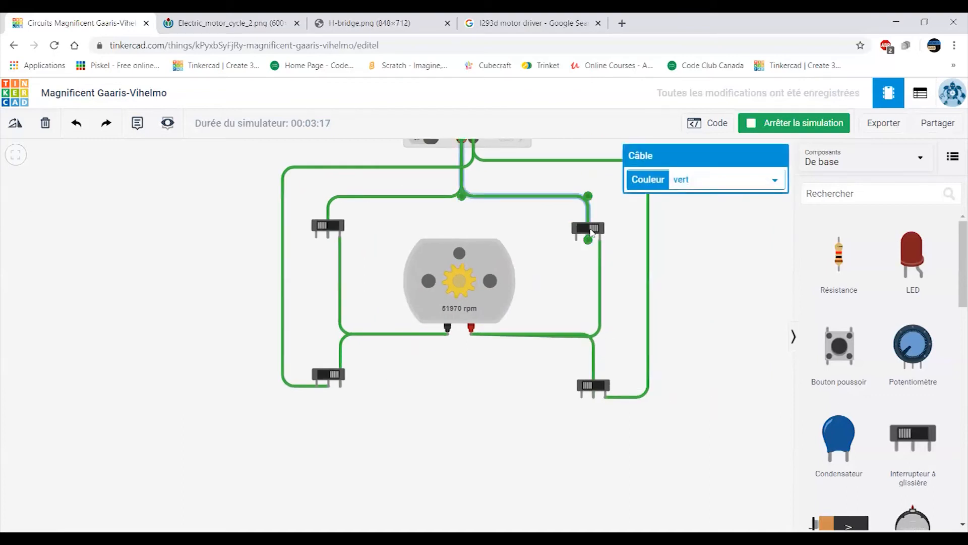
left_click(598, 388)
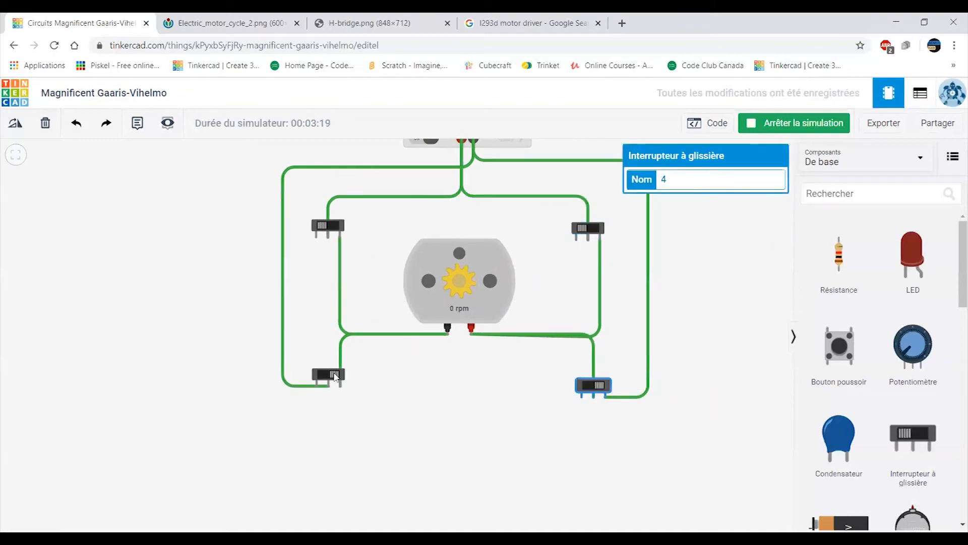
left_click(336, 376)
left_click(327, 231)
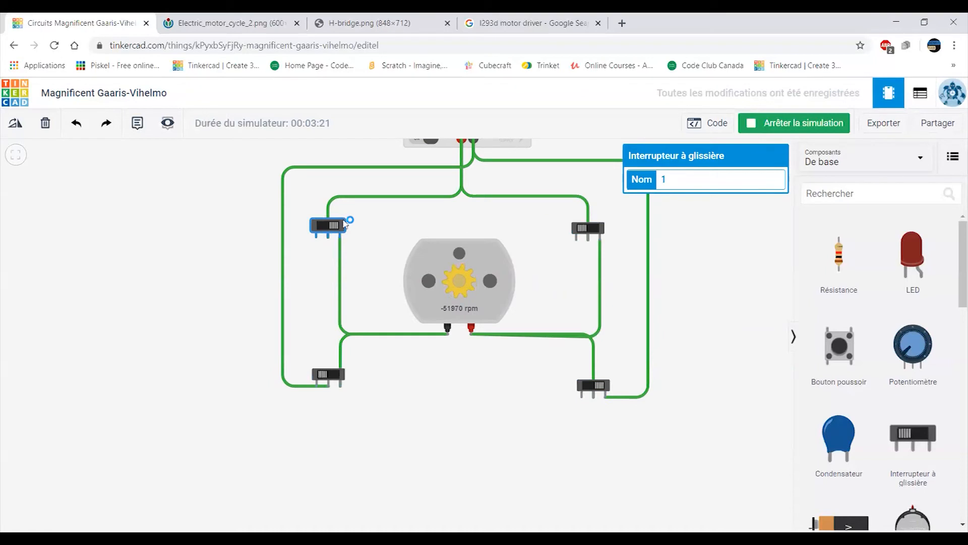
Switch the motor back to its previous direction, with the left-hand and right-hand H-bridge switches returned to their earlier positions
left_click(328, 374)
left_click(593, 387)
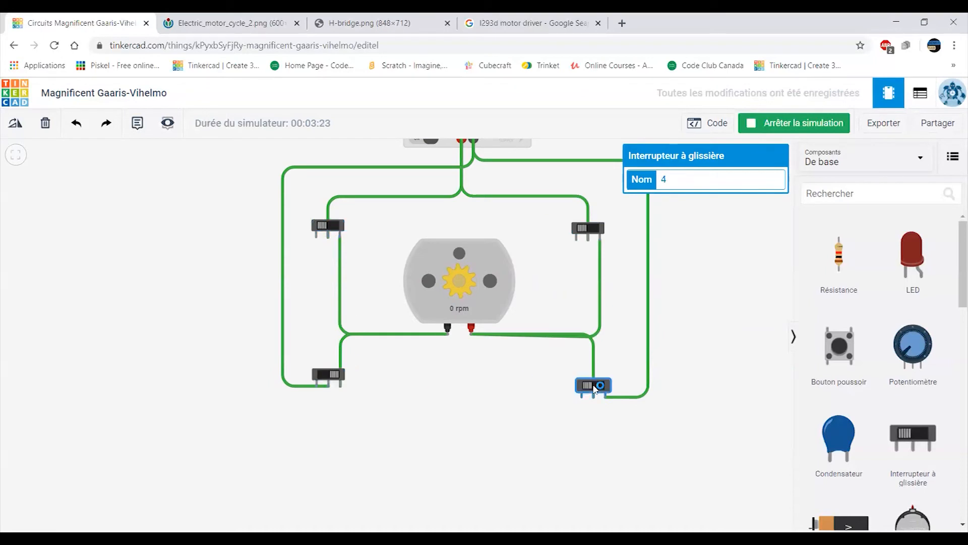
left_click(576, 235)
Compare the L293D chip with the running four-switch H-bridge circuit
left_click_drag(108, 254, 570, 383)
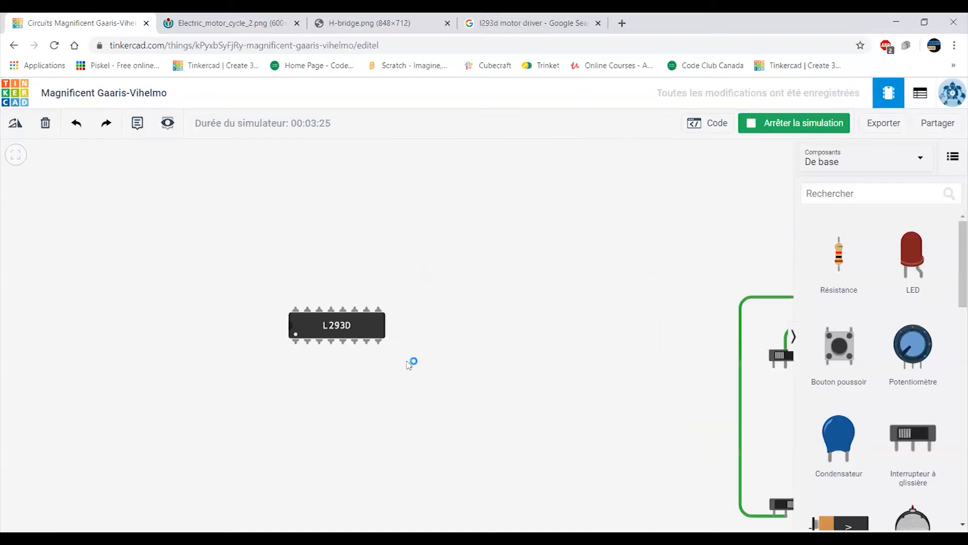
scroll(357, 344, "up", 3)
left_click_drag(352, 414, 474, 427)
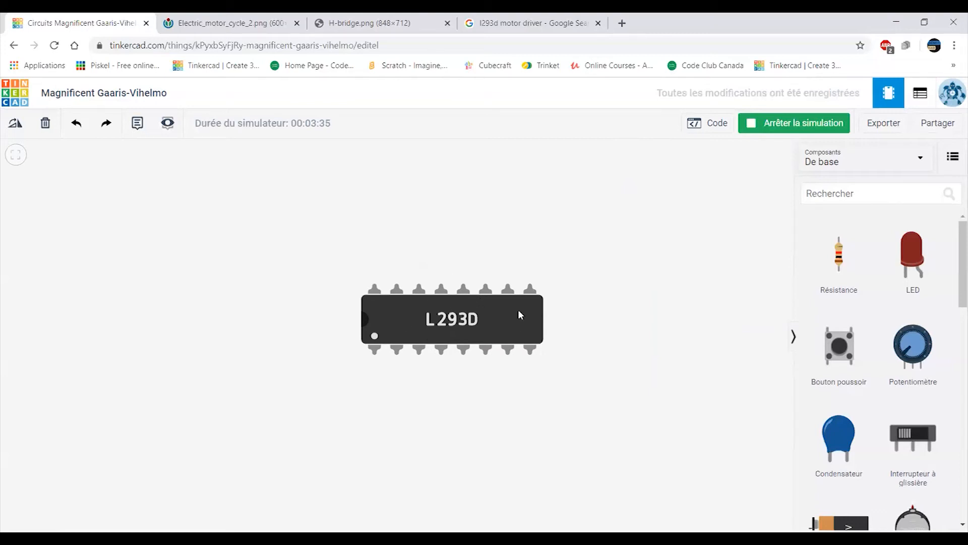
left_click_drag(685, 352, 490, 320)
scroll(495, 320, "down", 4)
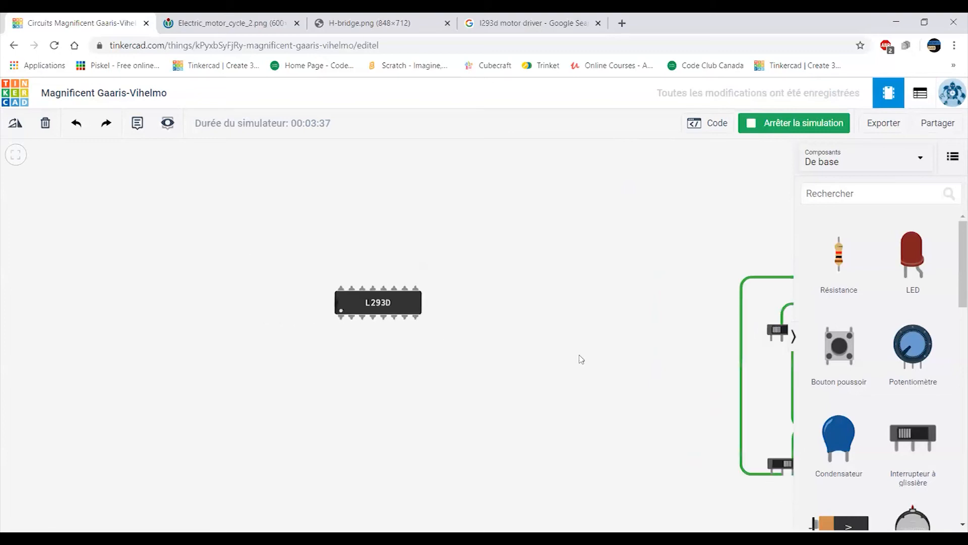
left_click_drag(767, 334, 509, 295)
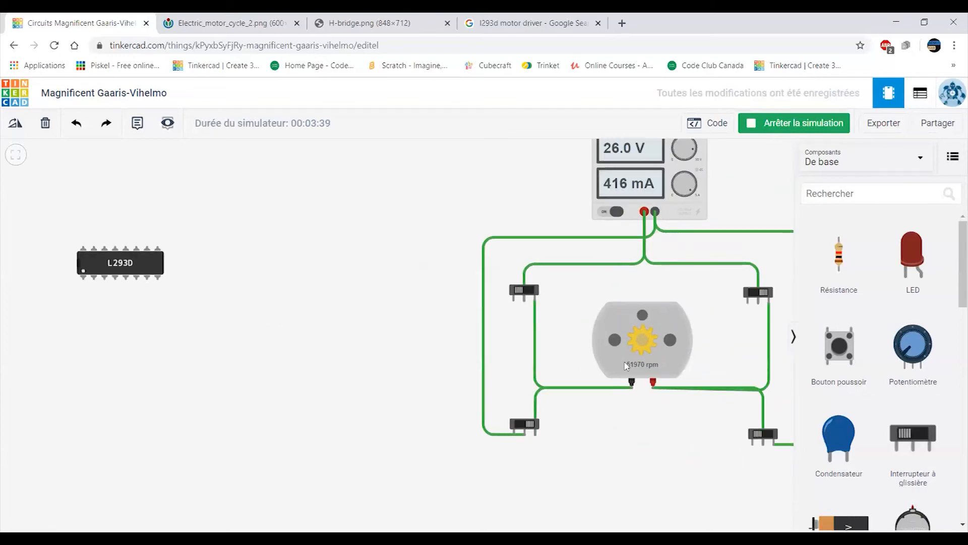
left_click_drag(211, 339, 401, 363)
scroll(383, 370, "up", 4)
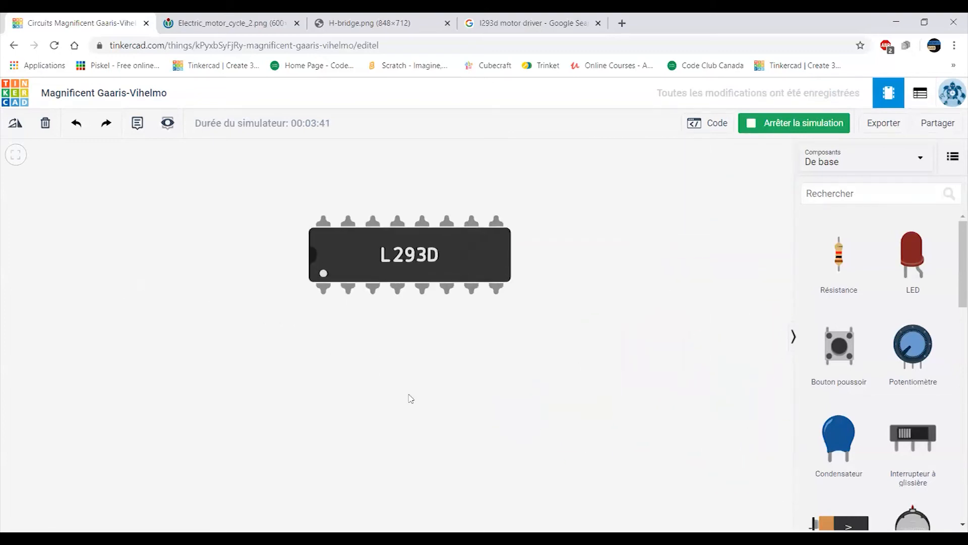
left_click_drag(410, 398, 422, 491)
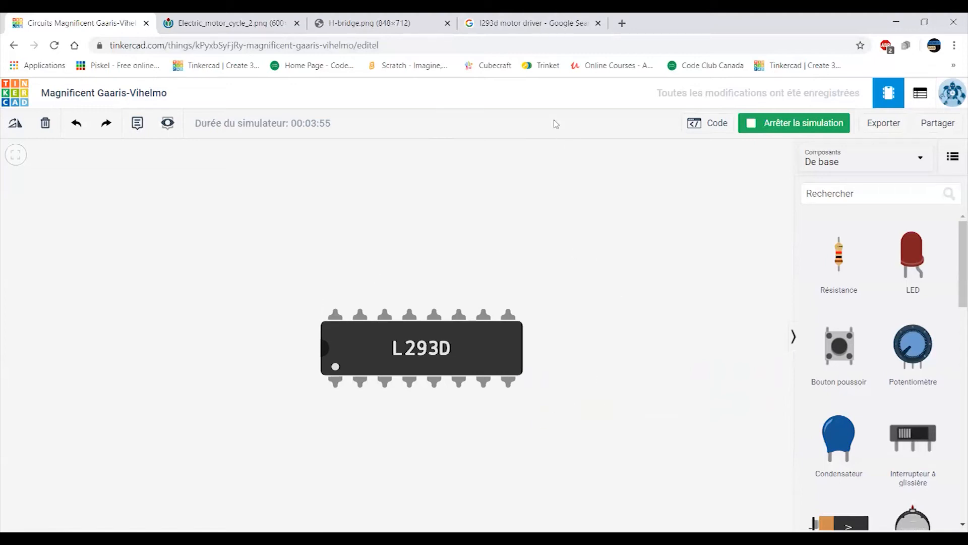
Examine the power supply and motor of the H-bridge circuit, and return to the L293D chip
left_click_drag(711, 283, 303, 236)
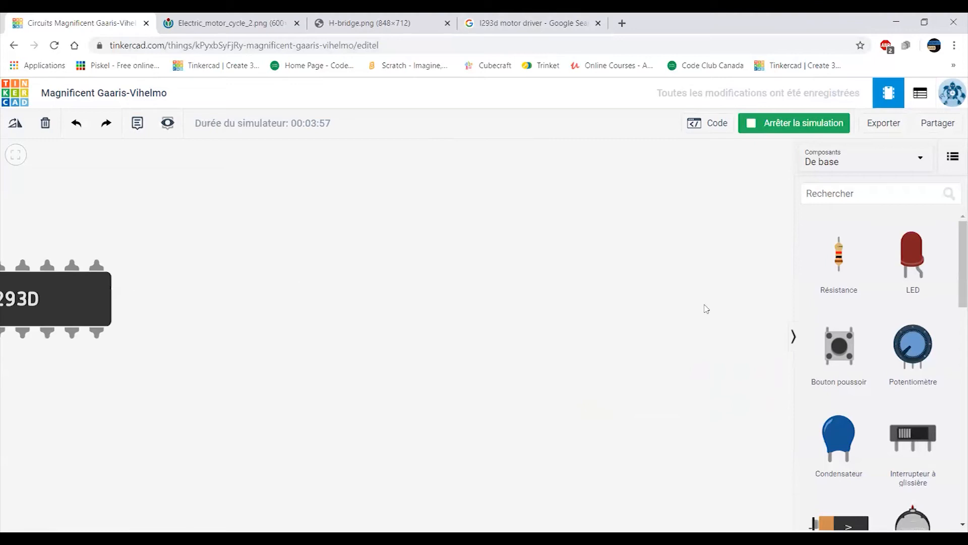
left_click_drag(706, 309, 385, 302)
scroll(385, 301, "down", 3)
left_click_drag(663, 314, 556, 333)
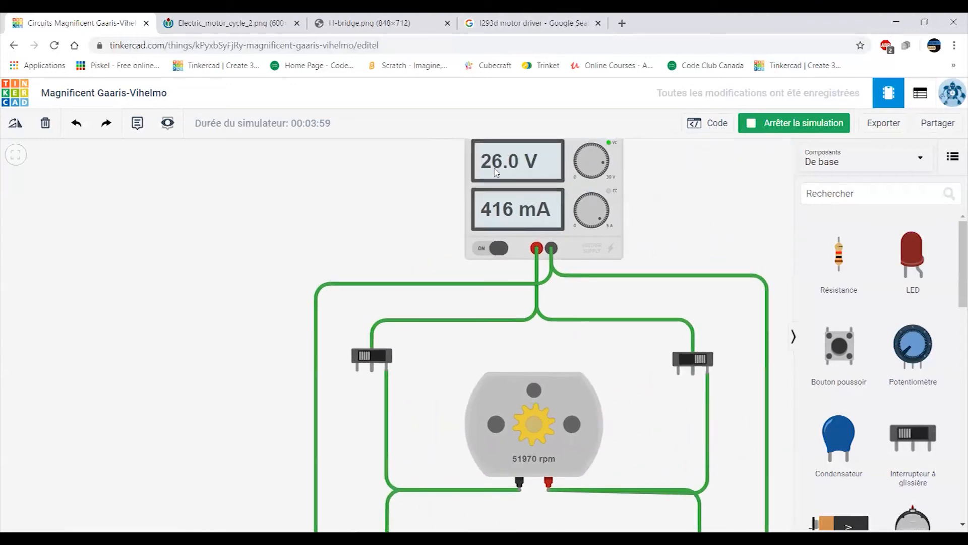
left_click_drag(145, 247, 563, 302)
left_click_drag(368, 276, 432, 289)
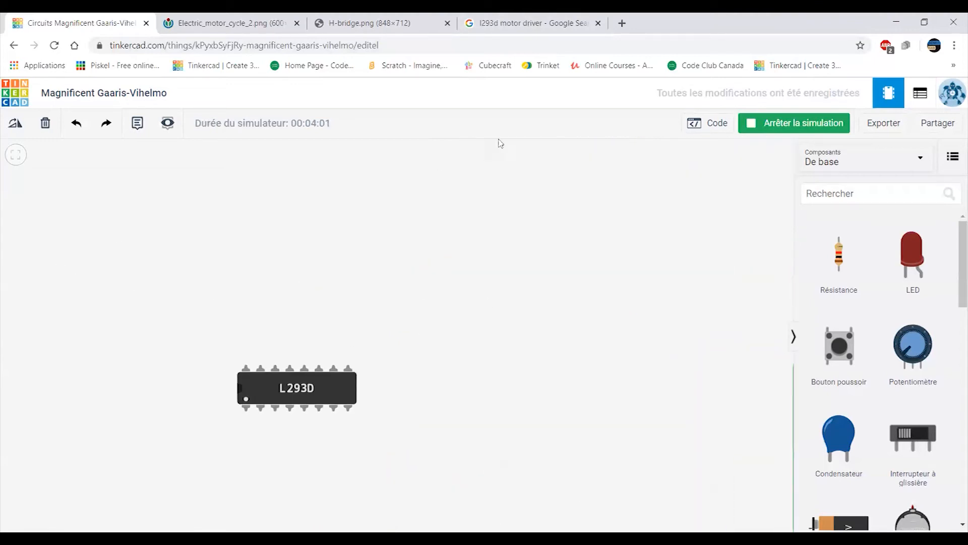
left_click_drag(566, 321, 557, 246)
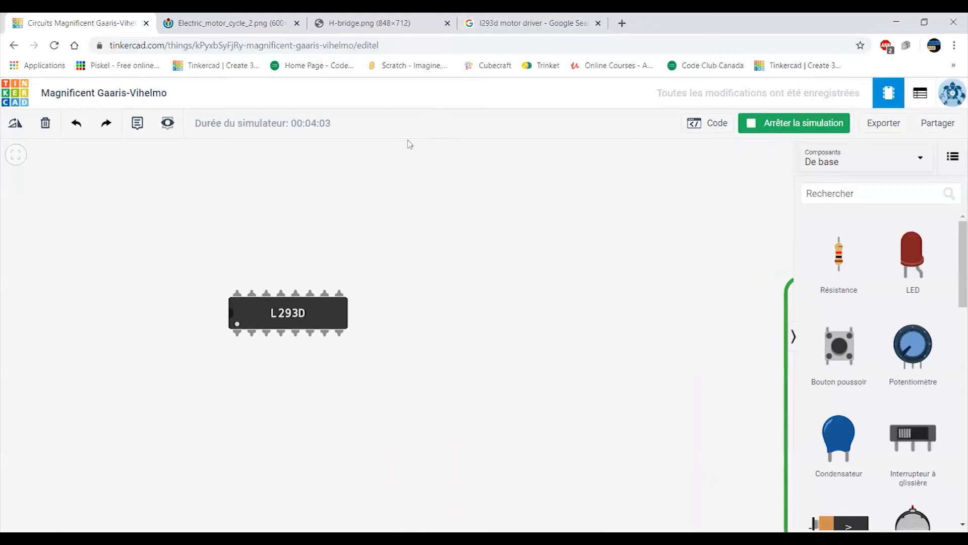
Switch to the Google results, search for l293d alone, and open the Texas Instruments L293D datasheet
left_click(522, 23)
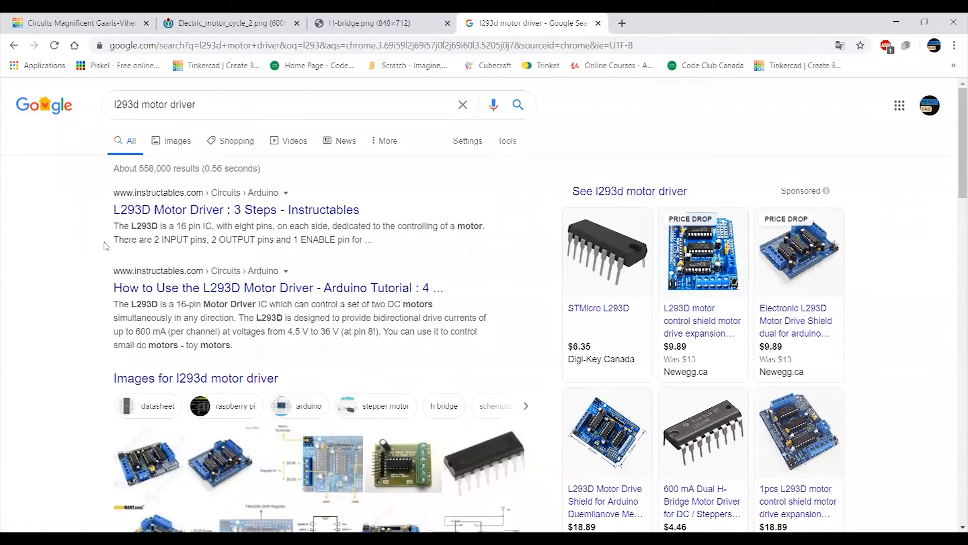
left_click_drag(197, 105, 141, 106)
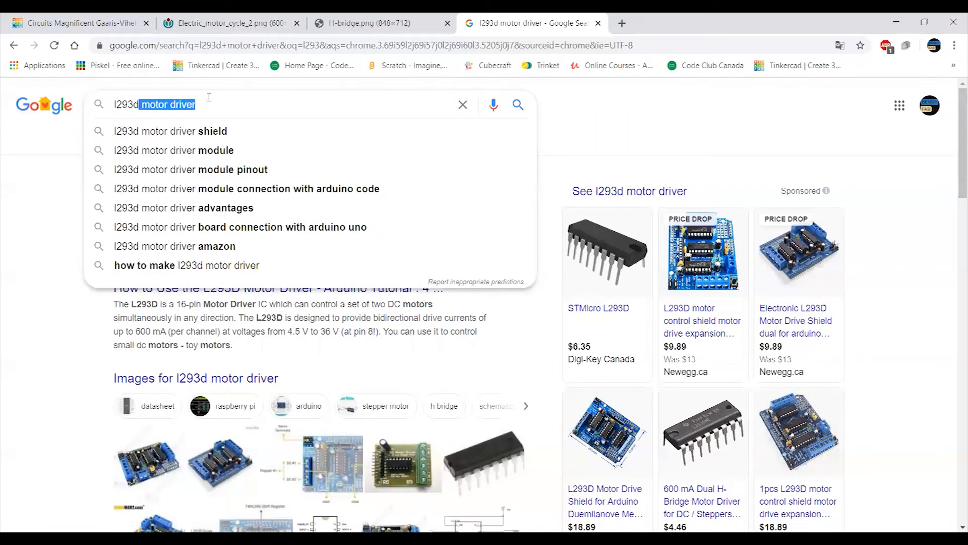
key("BackSpace")
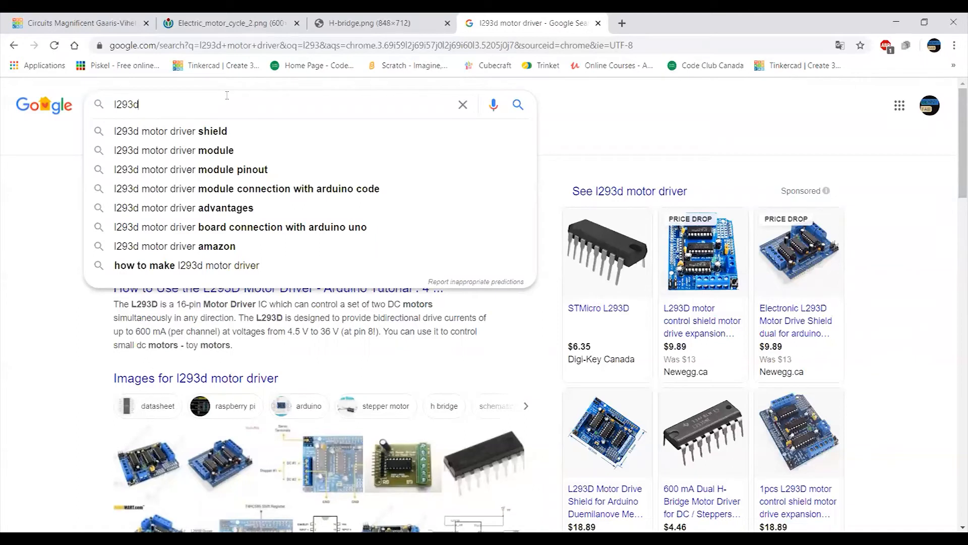
left_click(153, 152)
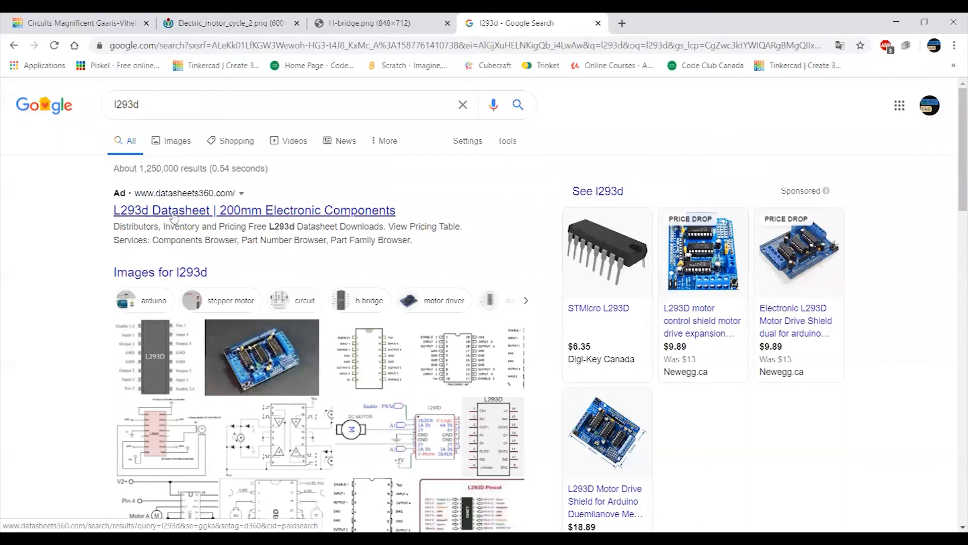
scroll(174, 218, "down", 5)
left_click(163, 377)
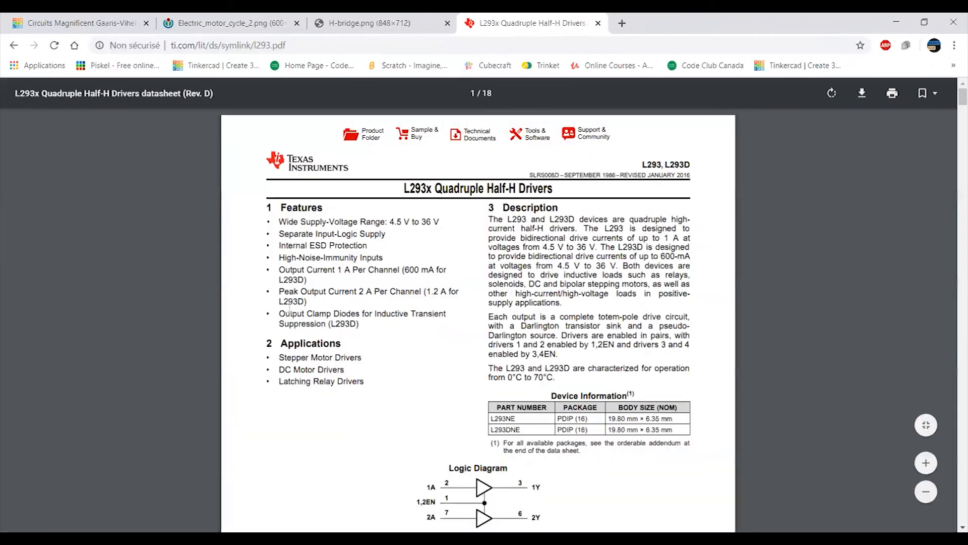
Find the Pin Configuration and Functions section of the L293D datasheet and enlarge it for reading
scroll(472, 245, "down", 7)
scroll(473, 245, "up", 4)
scroll(473, 245, "down", 15)
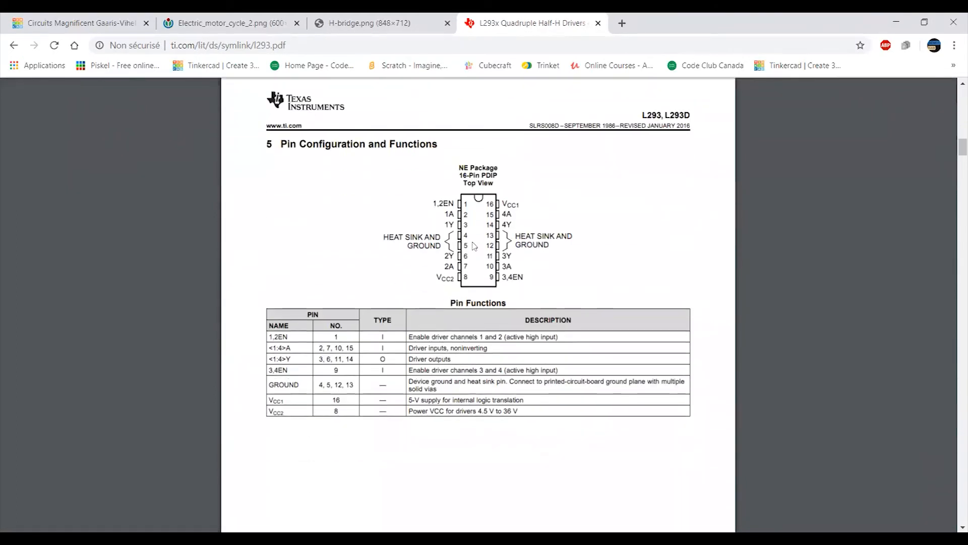
scroll(473, 246, "up", 3, "ctrl")
scroll(473, 246, "down", 3, "ctrl")
scroll(473, 245, "up", 2, "ctrl")
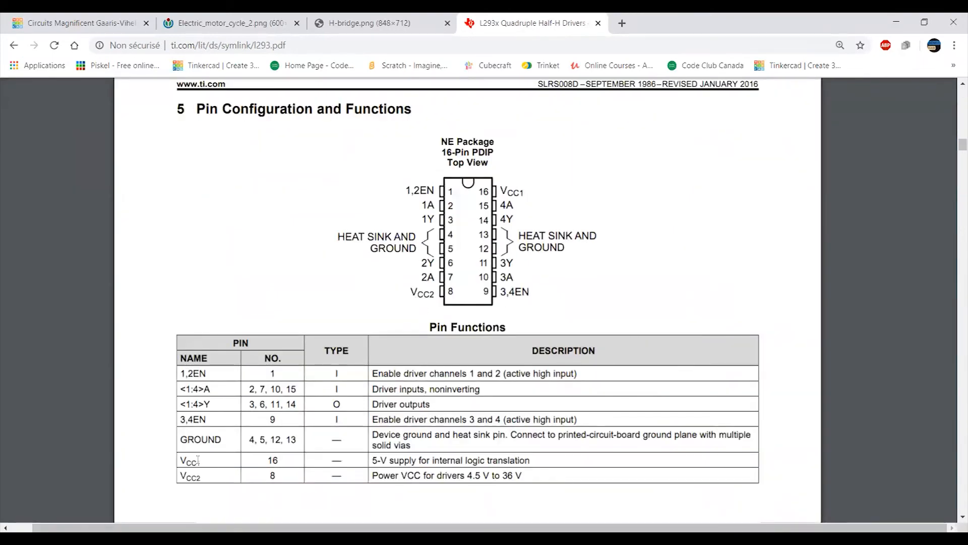
Highlight the VCC1 and VCC2 descriptions in the Pin Functions table, and review the chip's pin diagram
left_click_drag(373, 460, 531, 465)
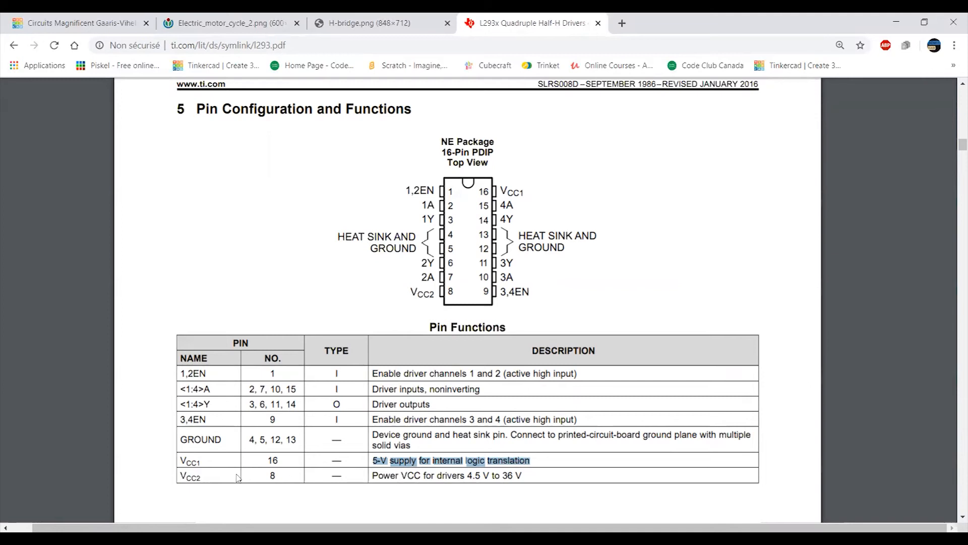
left_click_drag(370, 475, 523, 477)
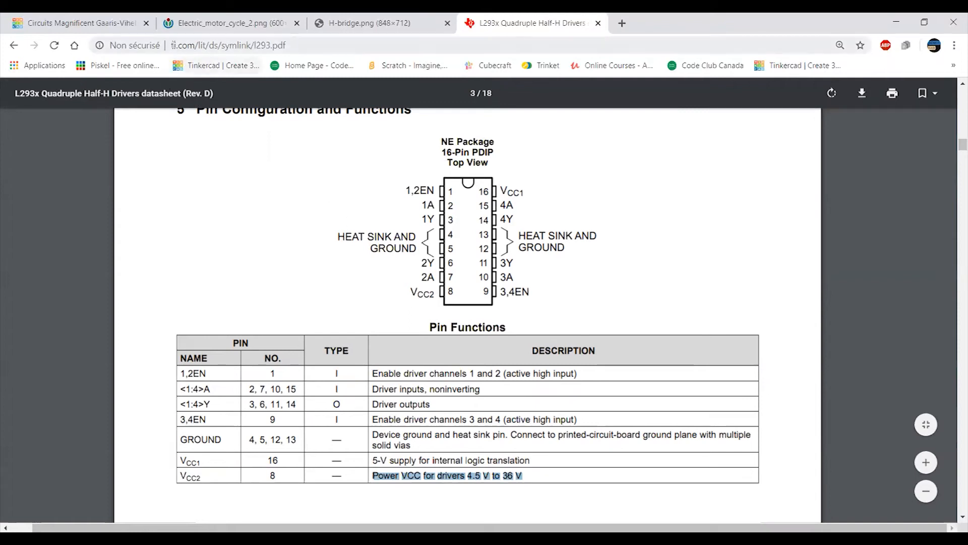
scroll(461, 246, "up", 4)
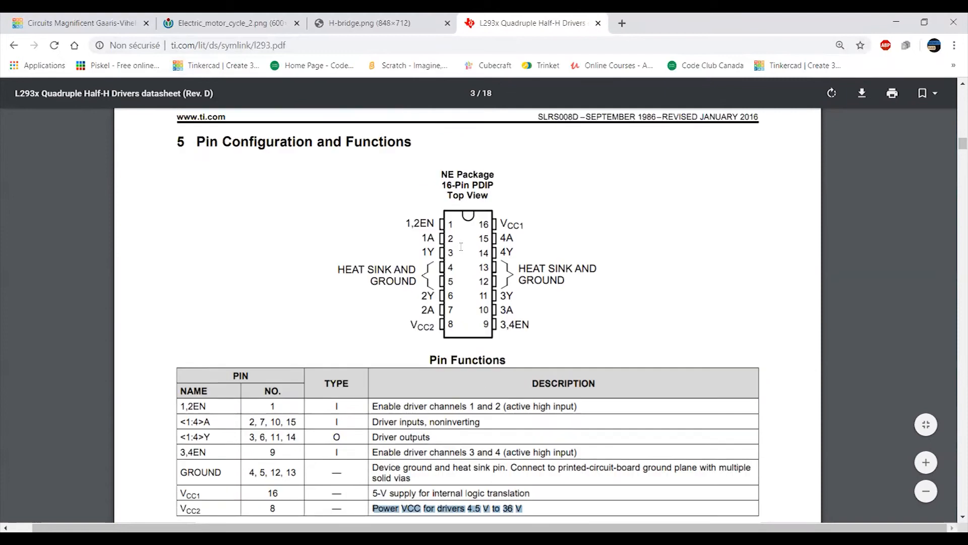
Return to the l293d search results, review the Texas Instruments datasheet entry, and switch back to the Tinkercad circuit
left_click(15, 46)
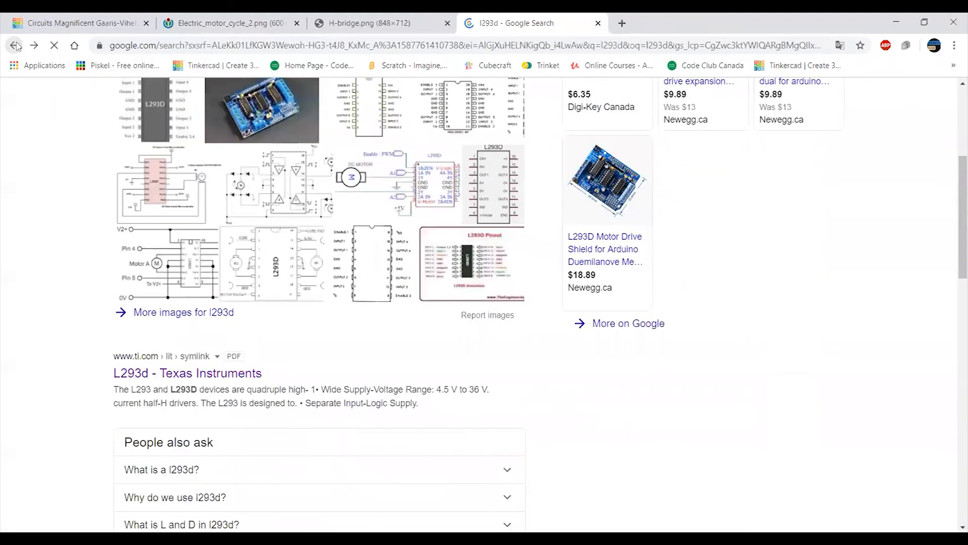
scroll(113, 260, "up", 5)
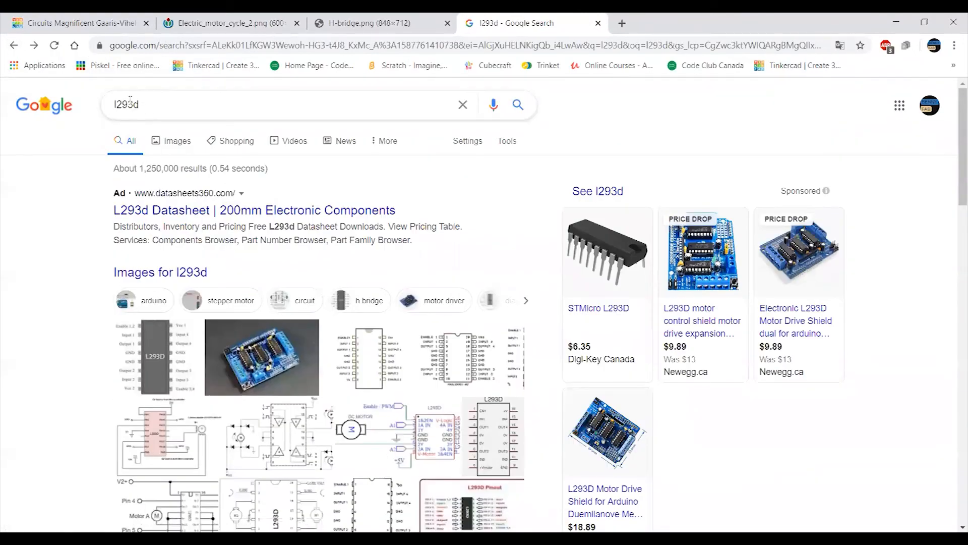
scroll(79, 191, "down", 6)
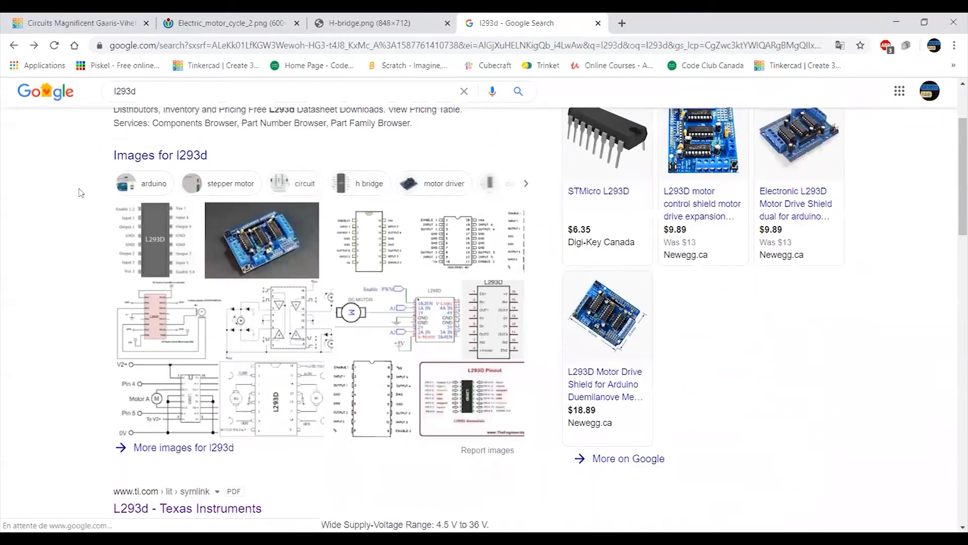
scroll(83, 202, "down", 1)
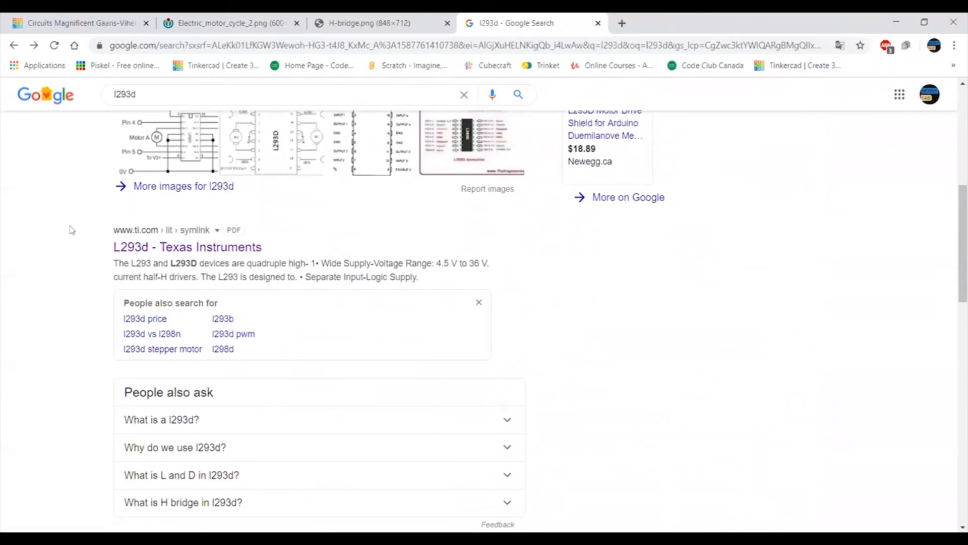
left_click(121, 18)
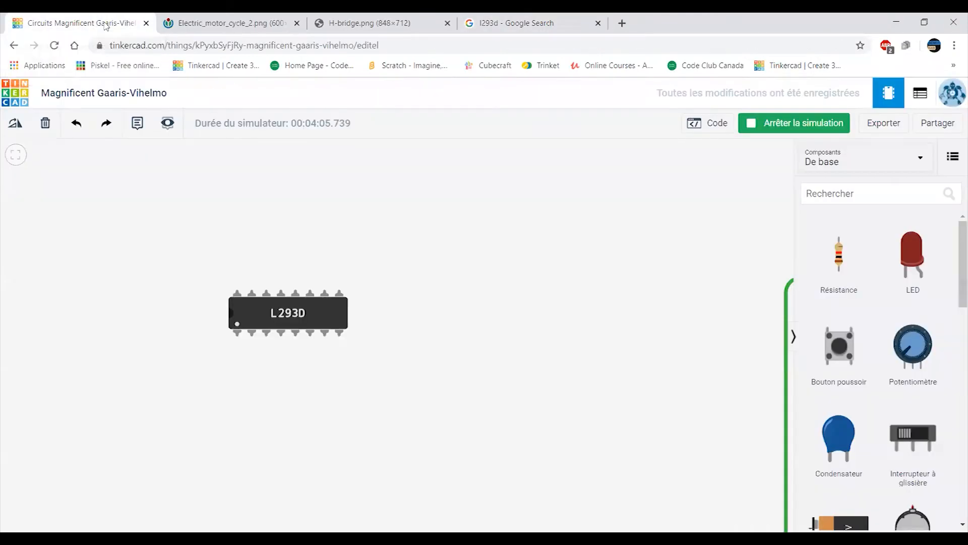
Stop the simulation and place an Arduino Uno R3 to the left of the L293D chip
scroll(402, 315, "down", 4)
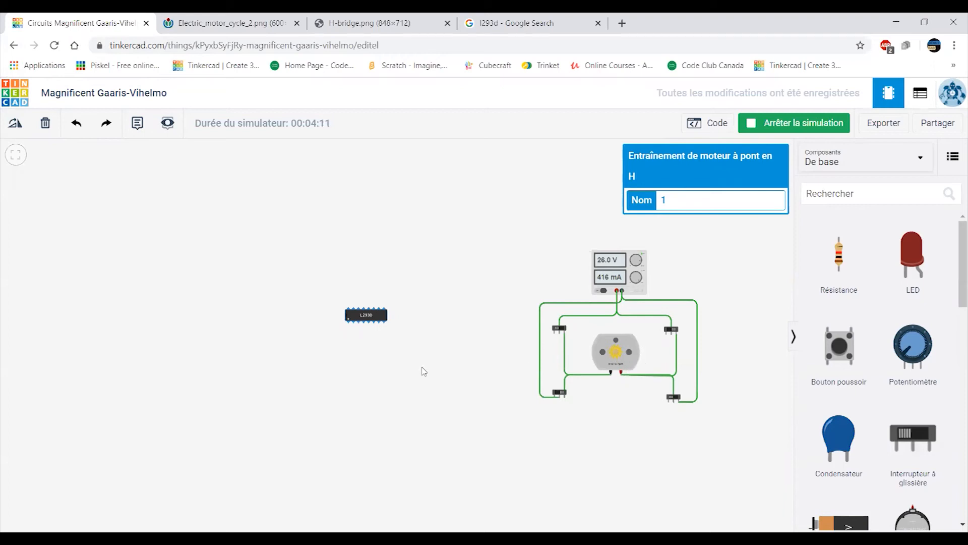
scroll(456, 380, "up", 4)
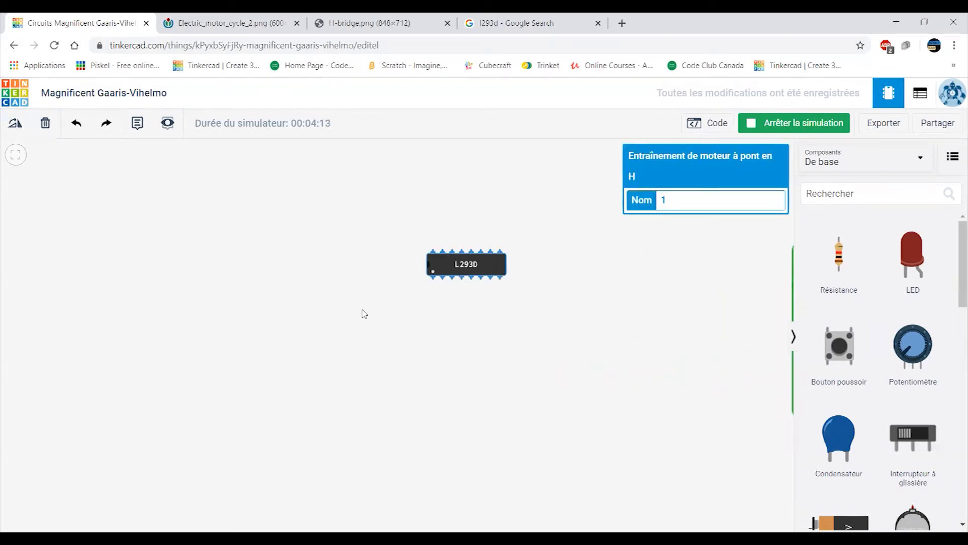
scroll(880, 378, "down", 5)
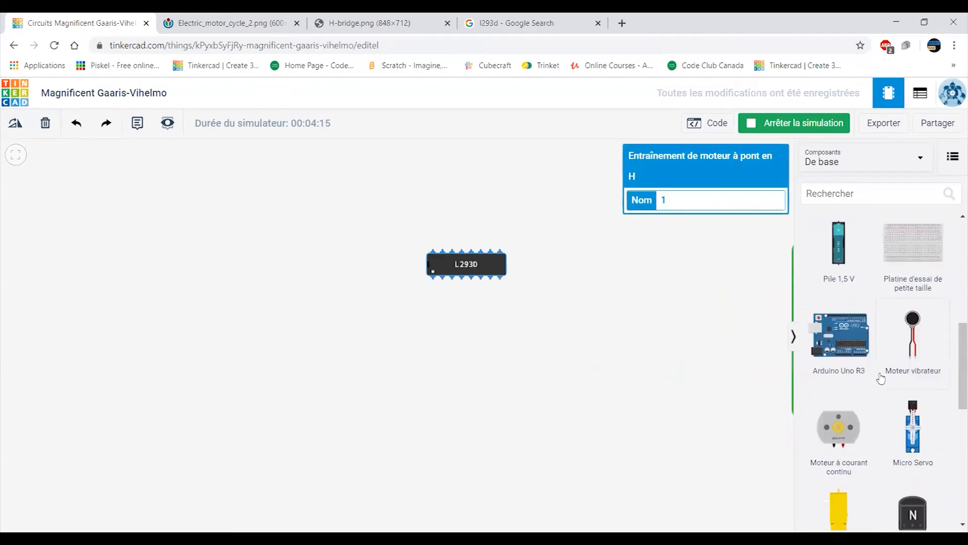
scroll(878, 384, "down", 4)
scroll(835, 338, "up", 4)
left_click(248, 355)
scroll(591, 374, "down", 2)
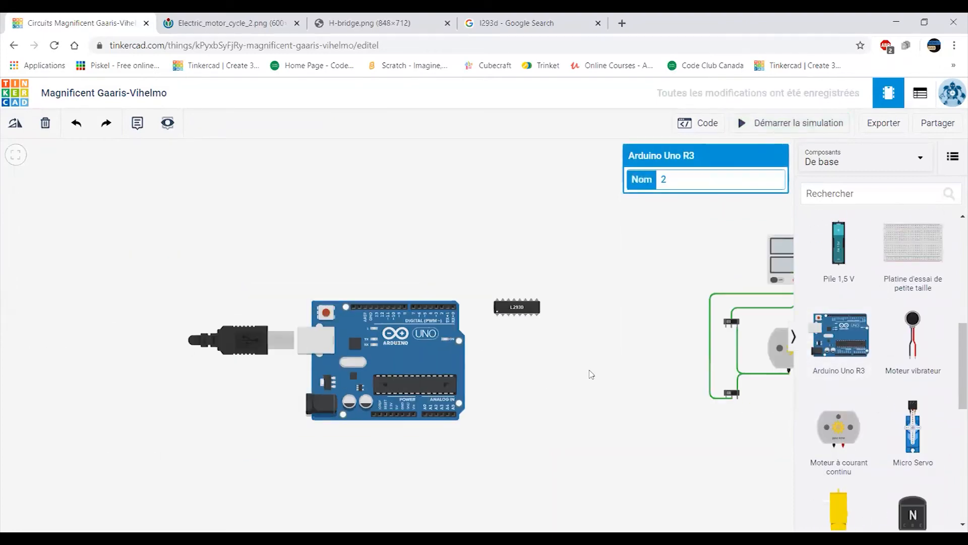
Delete the power supply and its wires from the H-bridge circuit
left_click_drag(591, 374, 468, 362)
left_click(649, 360)
left_click(633, 264)
key("Delete")
left_click(625, 368)
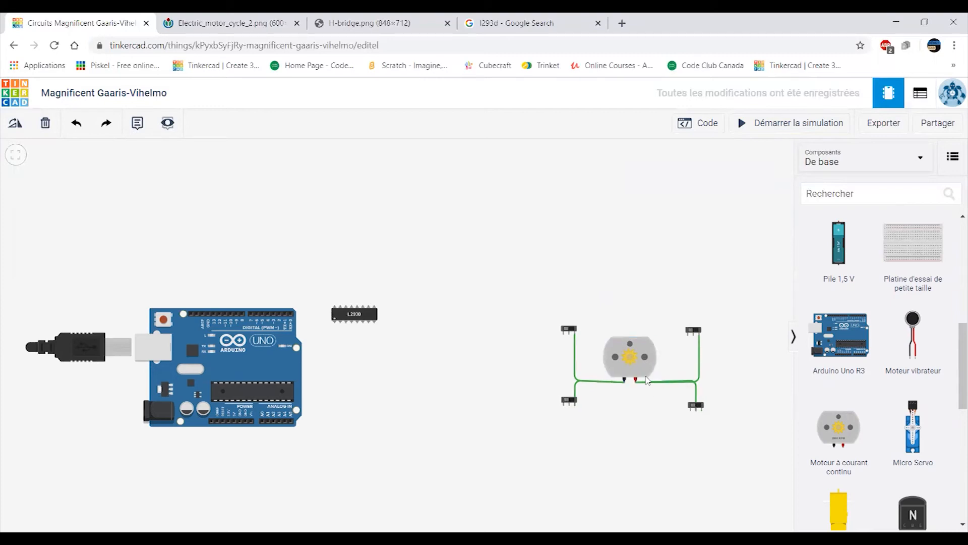
Delete the four slide switches and the green wires connecting them to the DC motor
left_click(646, 373)
left_click(695, 333)
key("Delete")
left_click(695, 391)
key("Delete")
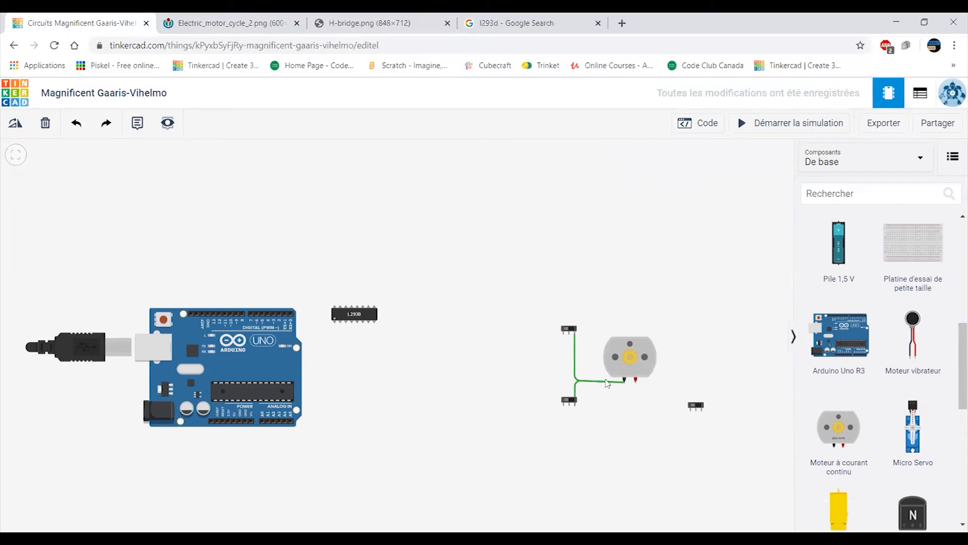
left_click(566, 401)
key("Delete")
left_click(569, 331)
key("Delete")
left_click(696, 405)
key("Delete")
Move the DC motor closer to the L293D chip, above and to its right
left_click_drag(624, 366, 489, 284)
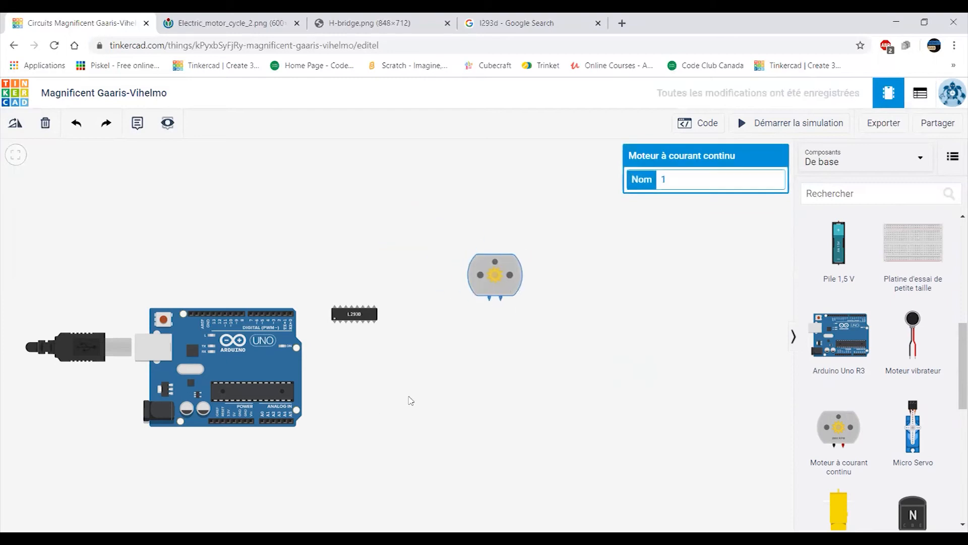
left_click(410, 397)
key("f")
left_click(364, 373)
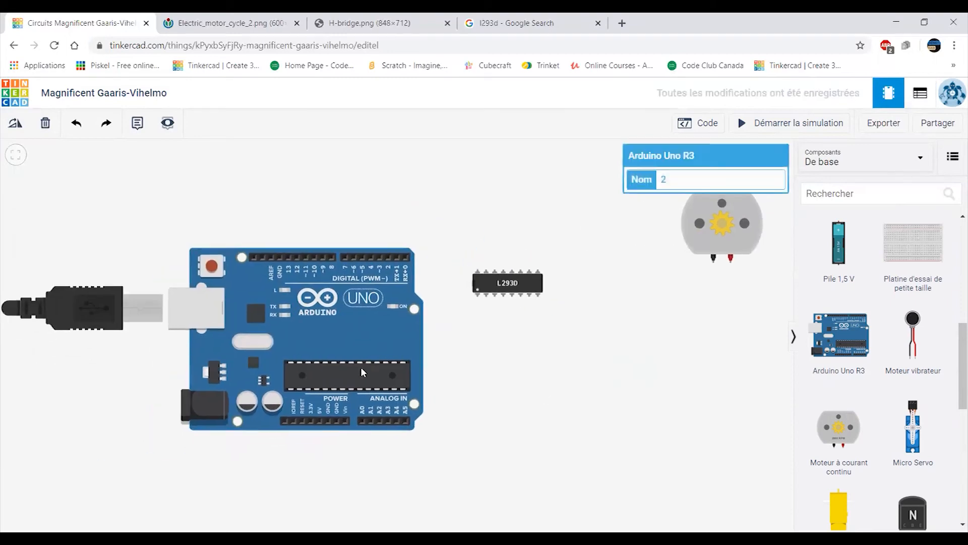
left_click_drag(549, 371, 548, 396)
left_click_drag(528, 313, 565, 296)
left_click_drag(573, 385, 592, 418)
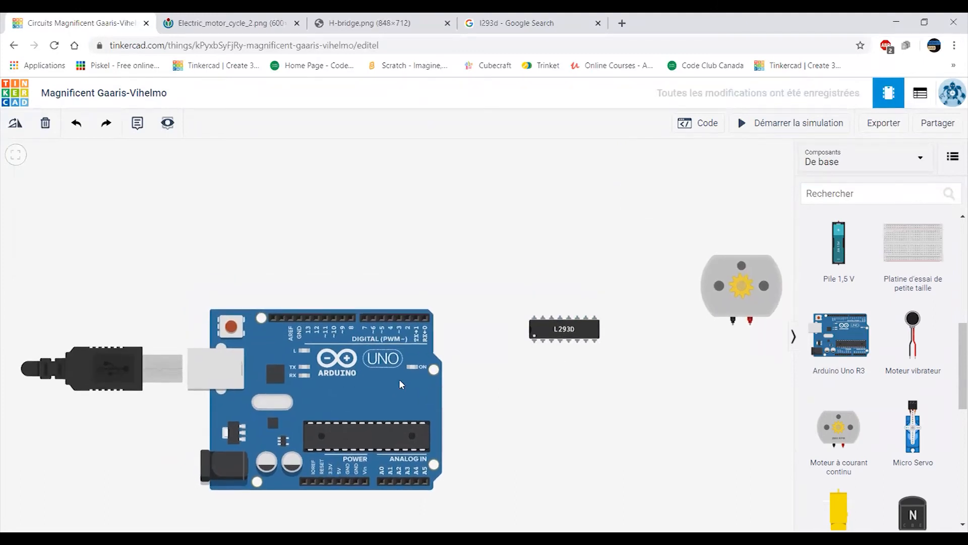
left_click_drag(691, 374, 700, 400)
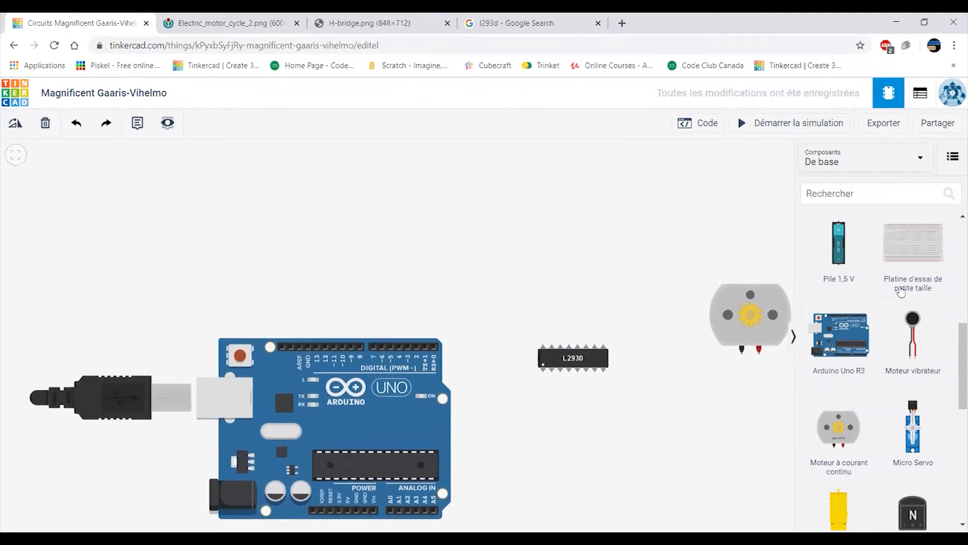
Place a small breadboard in the circuit and move the Arduino Uno directly against its left side
left_click(877, 159)
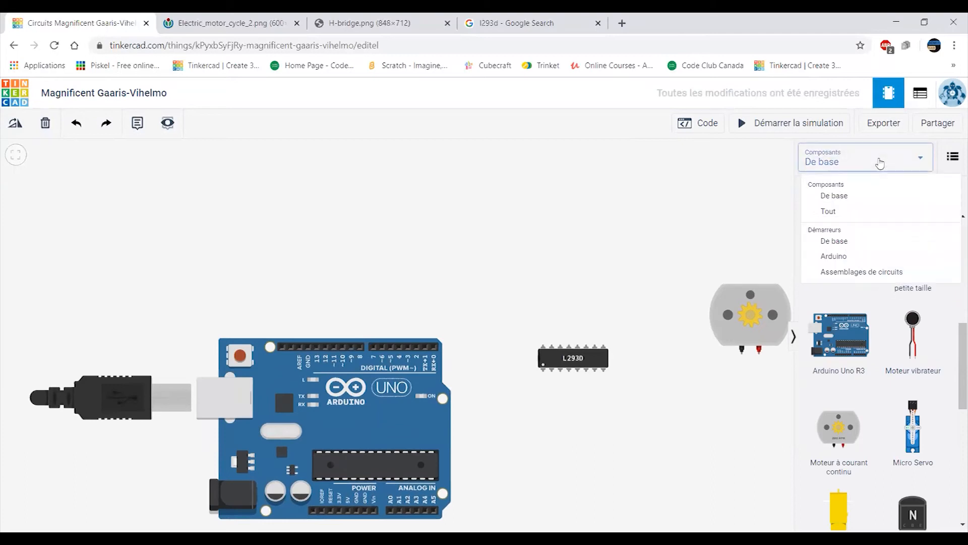
left_click_drag(686, 210, 690, 209)
left_click(886, 252)
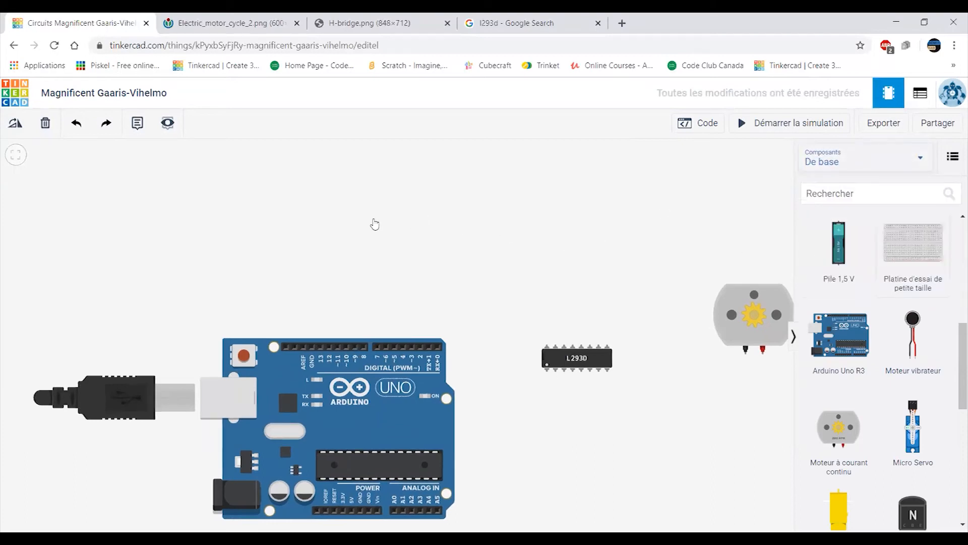
left_click(372, 227)
left_click_drag(628, 238, 710, 276)
left_click(516, 437)
left_click_drag(515, 437, 262, 235)
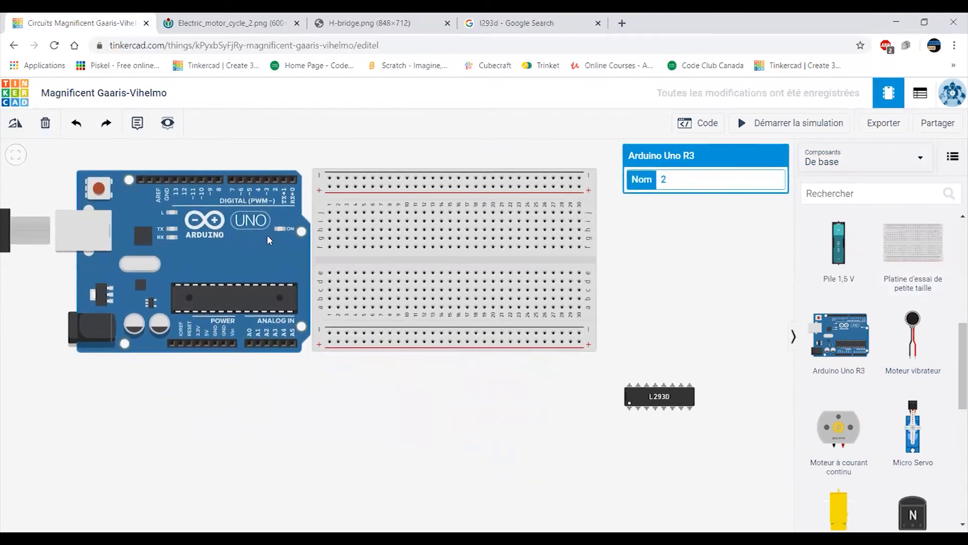
Move the DC motor to the right side of the breadboard, above the L293D chip
left_click_drag(839, 427, 605, 282)
left_click_drag(601, 349, 640, 391)
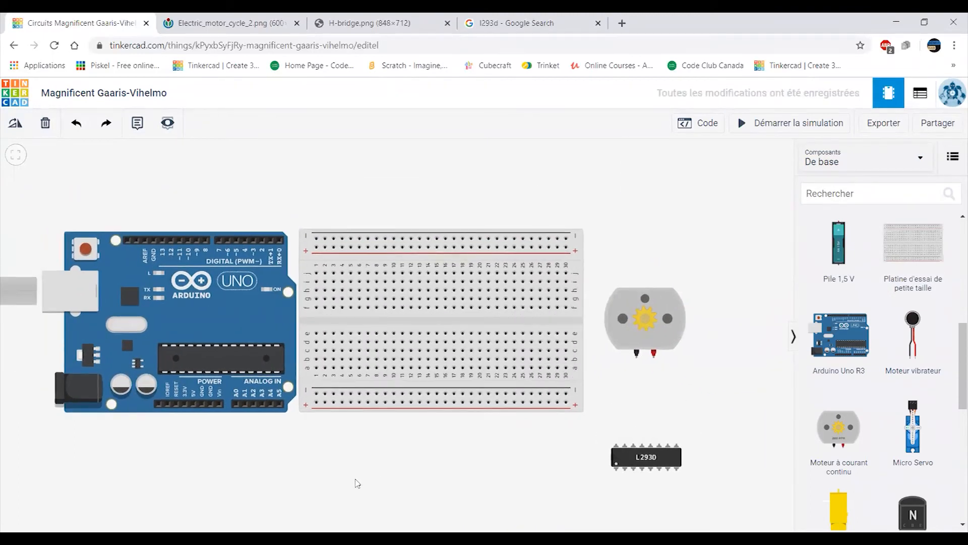
left_click_drag(357, 483, 394, 485)
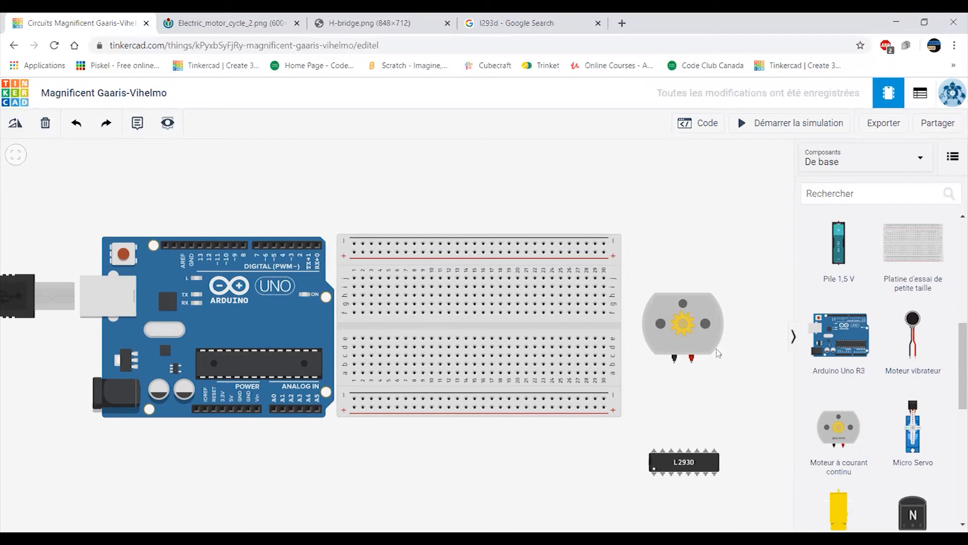
Move the L293D chip to just below the middle of the breadboard
scroll(284, 452, "up", 2)
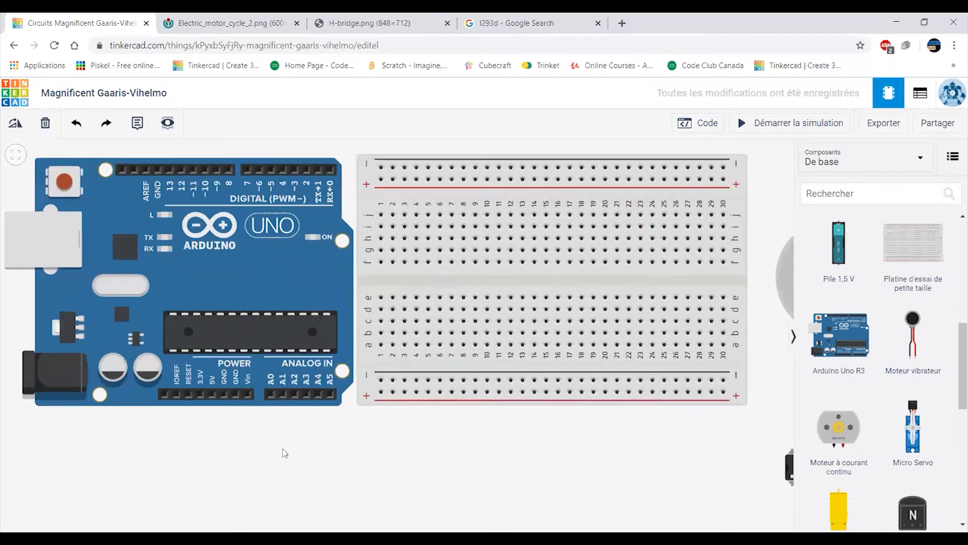
scroll(283, 449, "up", 1)
left_click_drag(309, 473, 385, 486)
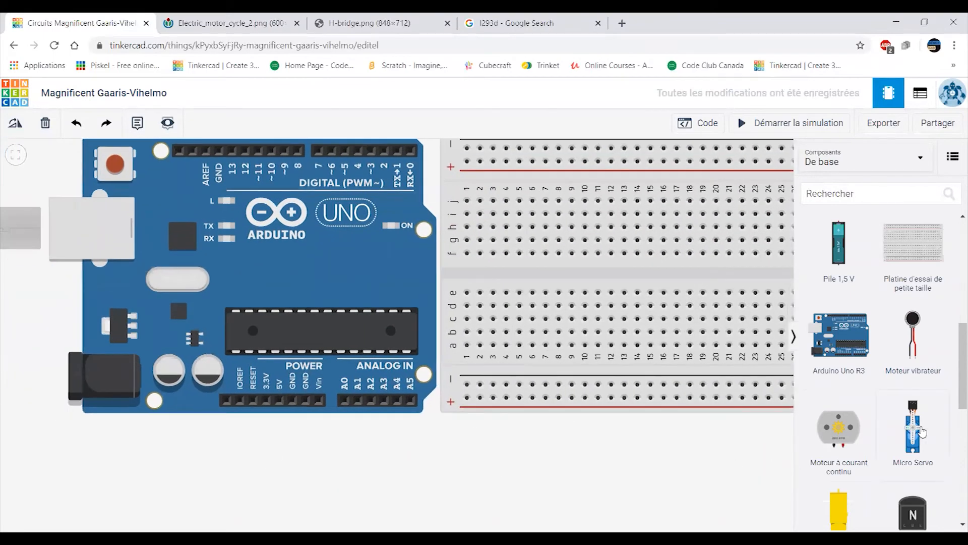
left_click_drag(549, 428, 235, 448)
scroll(624, 260, "down", 2)
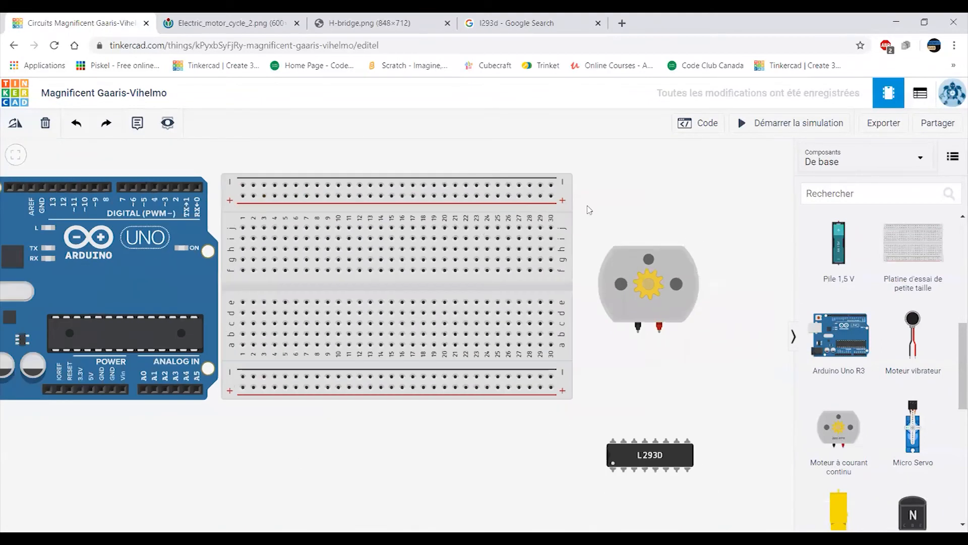
left_click_drag(214, 445, 366, 436)
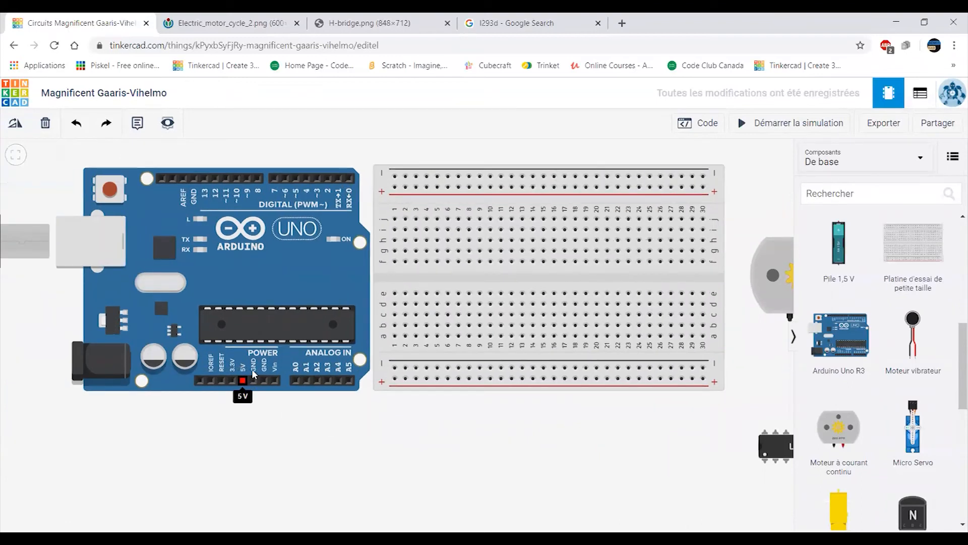
left_click_drag(726, 467, 463, 417)
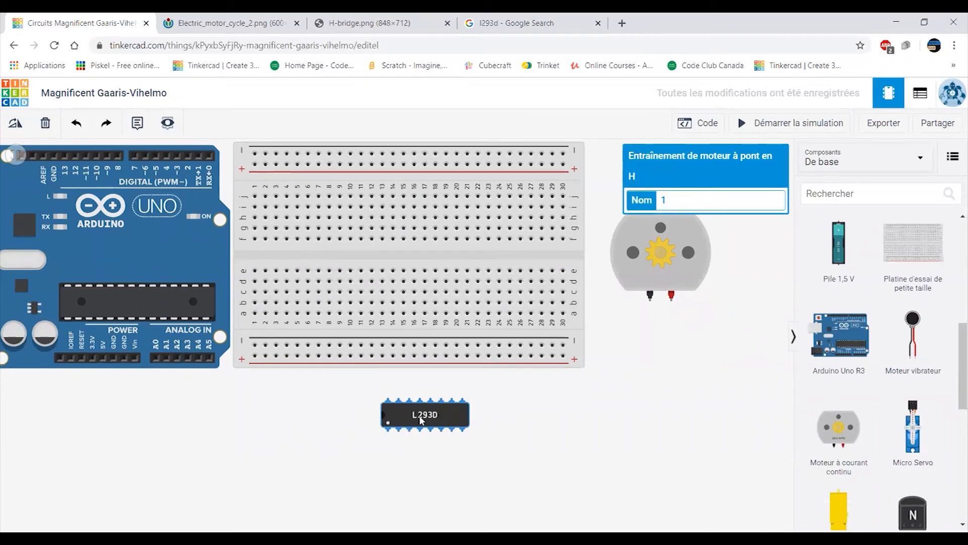
left_click_drag(615, 342, 642, 384)
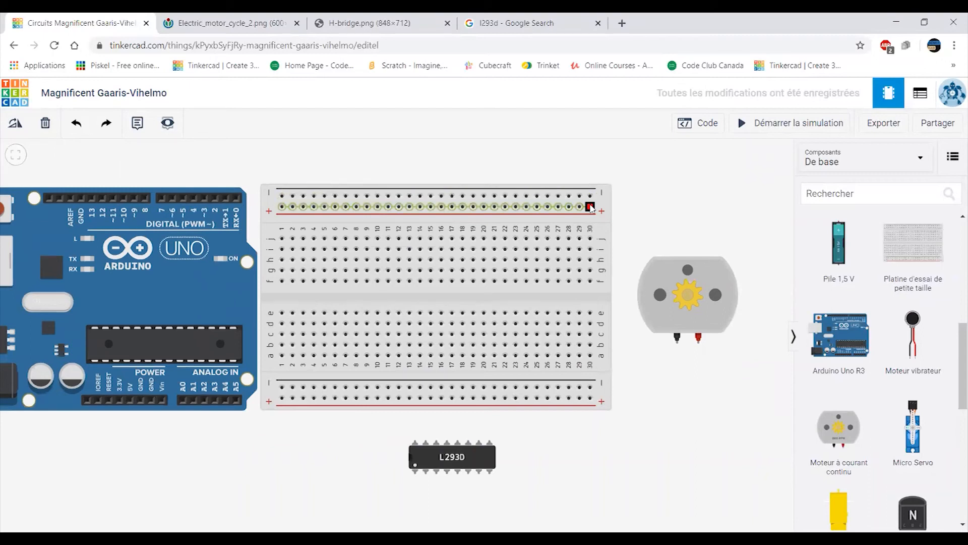
Show all components (Tout) in the library and place a power supply above the breadboard's left end
scroll(926, 379, "down", 7)
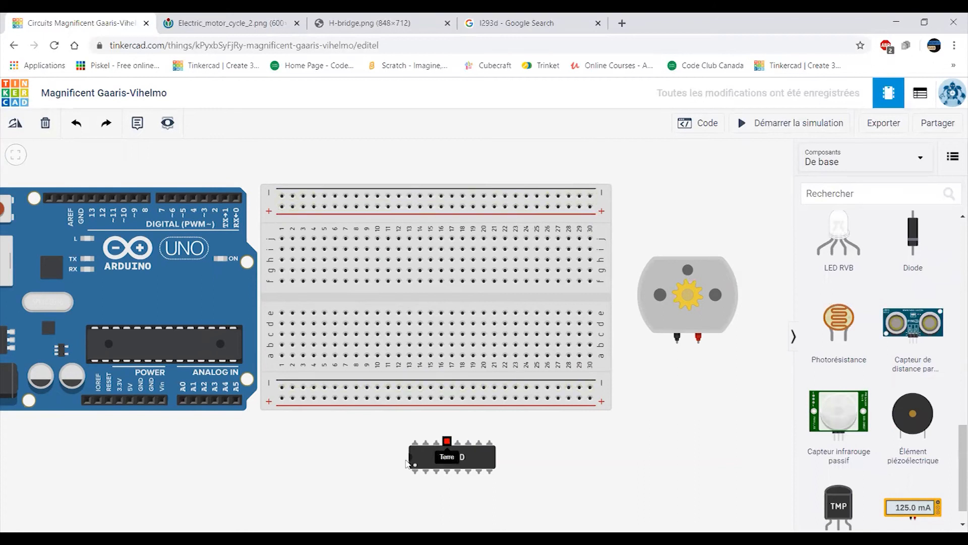
left_click_drag(340, 458, 391, 471)
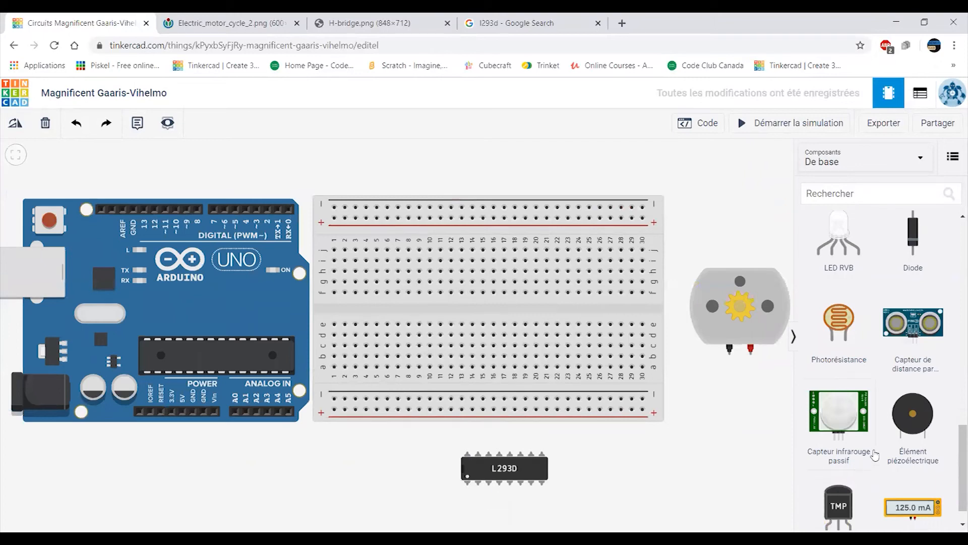
scroll(888, 456, "down", 1)
left_click(865, 158)
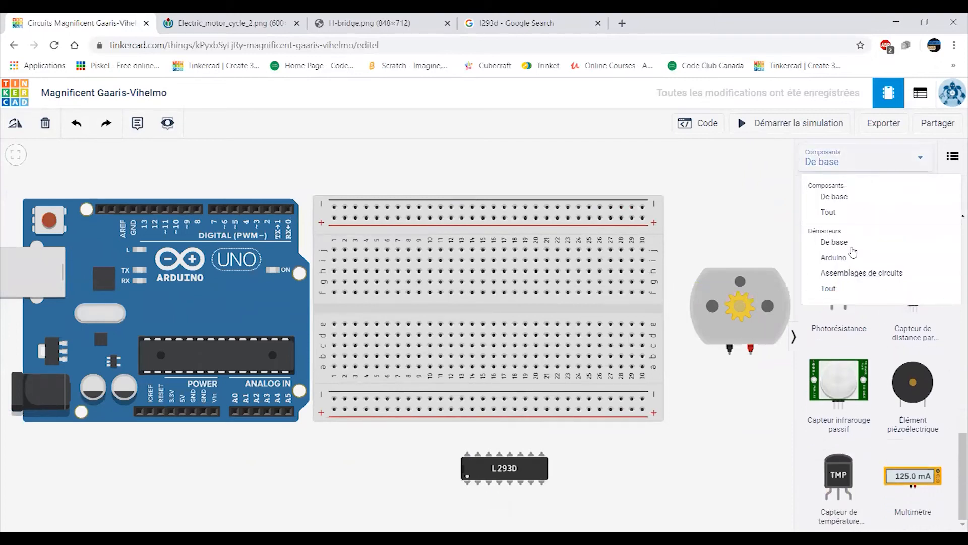
left_click(863, 212)
scroll(885, 410, "down", 10)
scroll(885, 410, "down", 15)
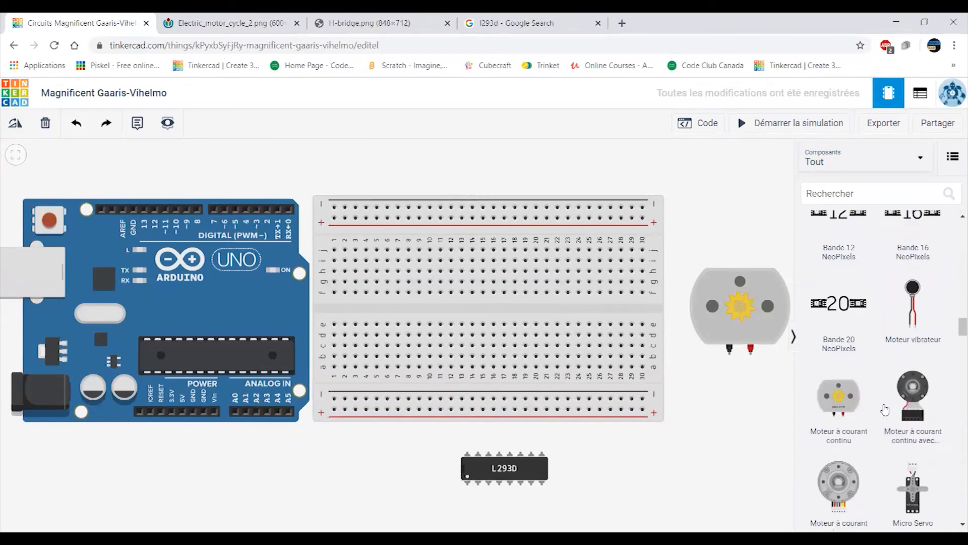
scroll(886, 409, "down", 6)
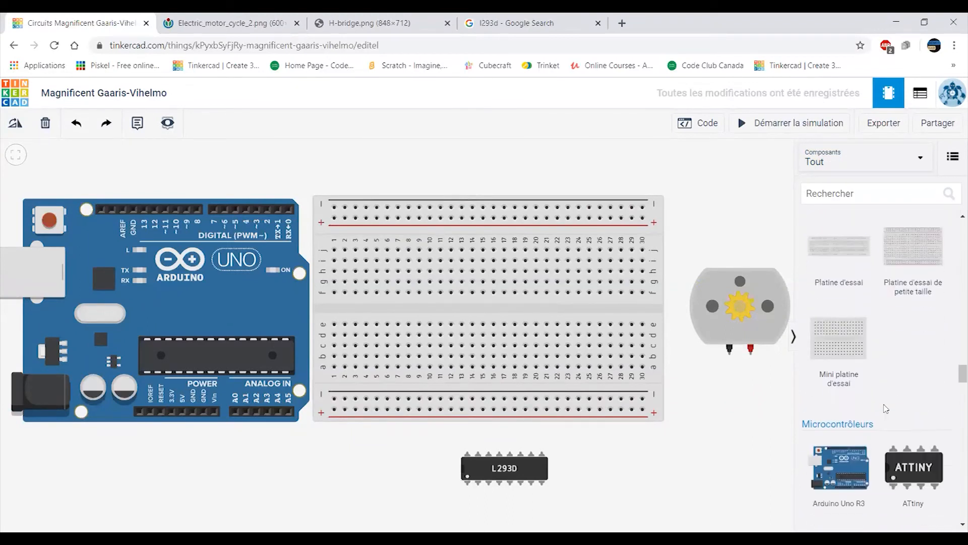
left_click_drag(907, 491, 409, 154)
left_click_drag(518, 174, 576, 233)
left_click_drag(450, 207, 396, 199)
Wire the power supply's positive terminal to the breadboard's upper positive rail and its negative terminal to the upper negative rail
left_click(393, 221)
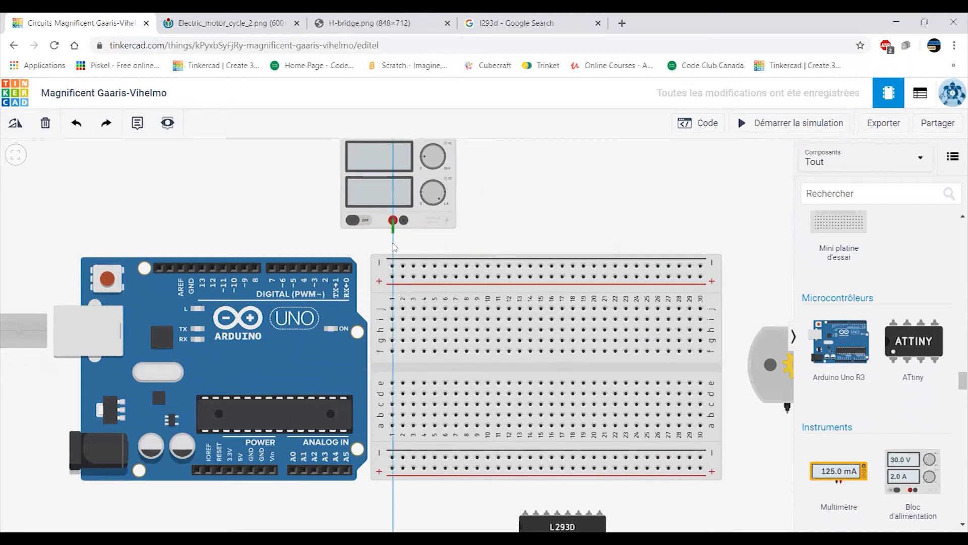
left_click(394, 278)
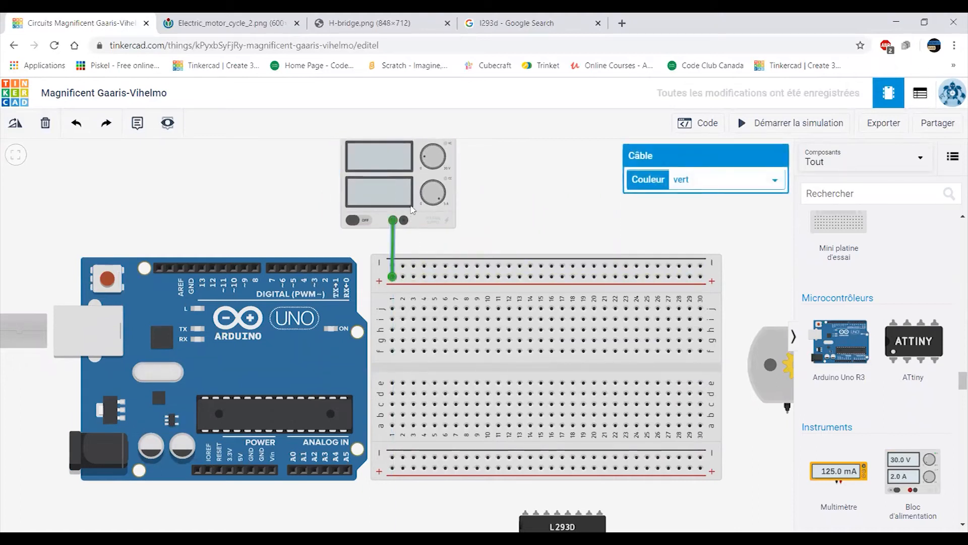
left_click(412, 210)
left_click(403, 222)
left_click(403, 266)
Color the power supply's positive wire red (rouge) and its negative wire black (noir)
left_click(394, 252)
left_click(699, 188)
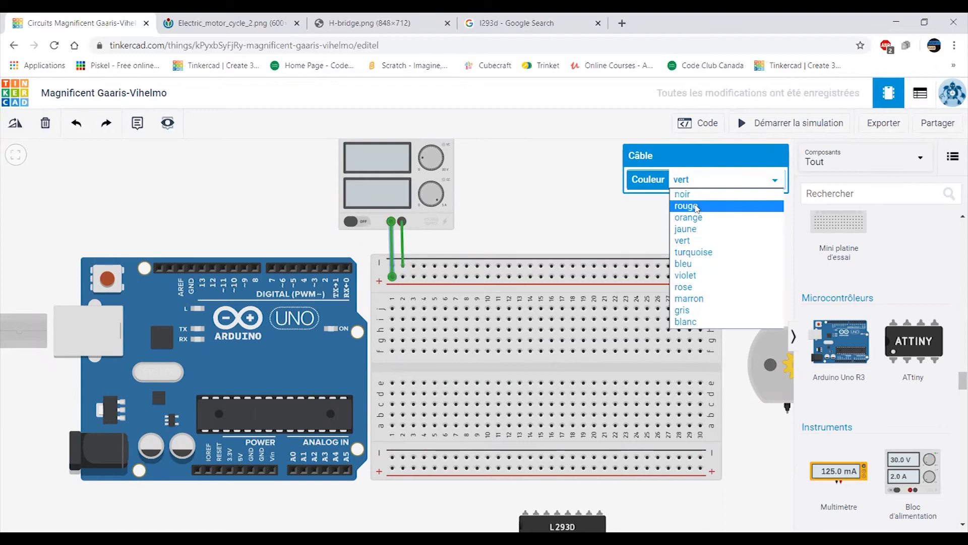
left_click(695, 207)
left_click(402, 244)
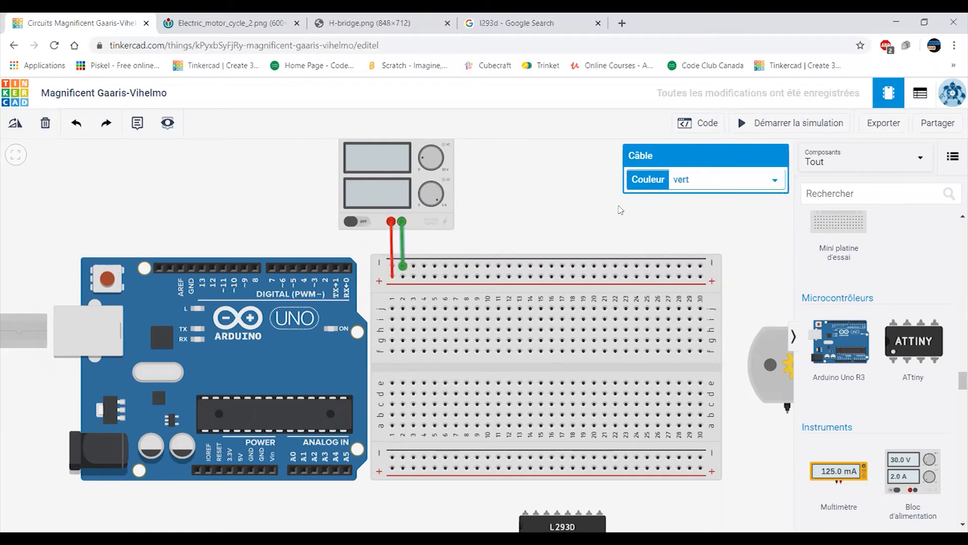
left_click(712, 184)
left_click(689, 197)
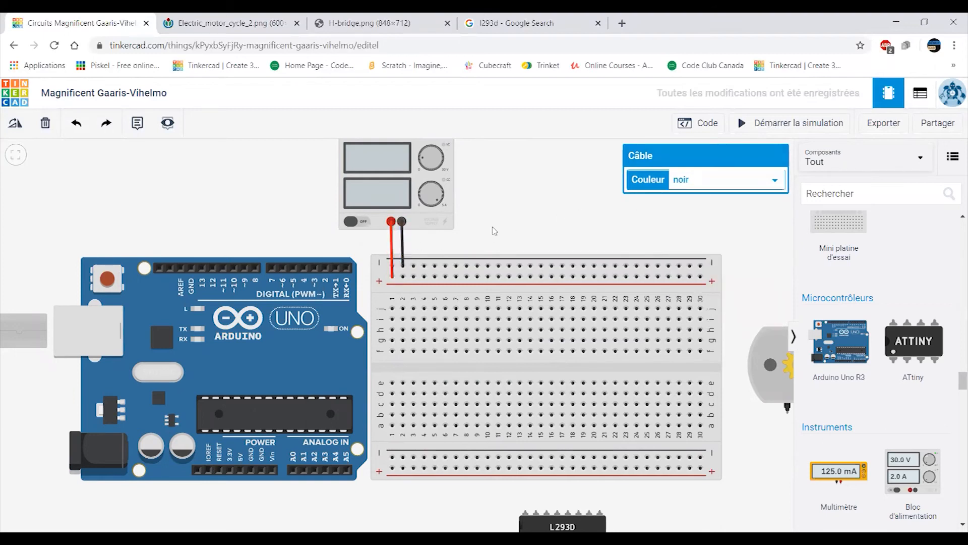
Wire the Arduino's 5V pin to the breadboard's lower positive rail at column 1, with a squared route below the board
left_click_drag(449, 248, 478, 251)
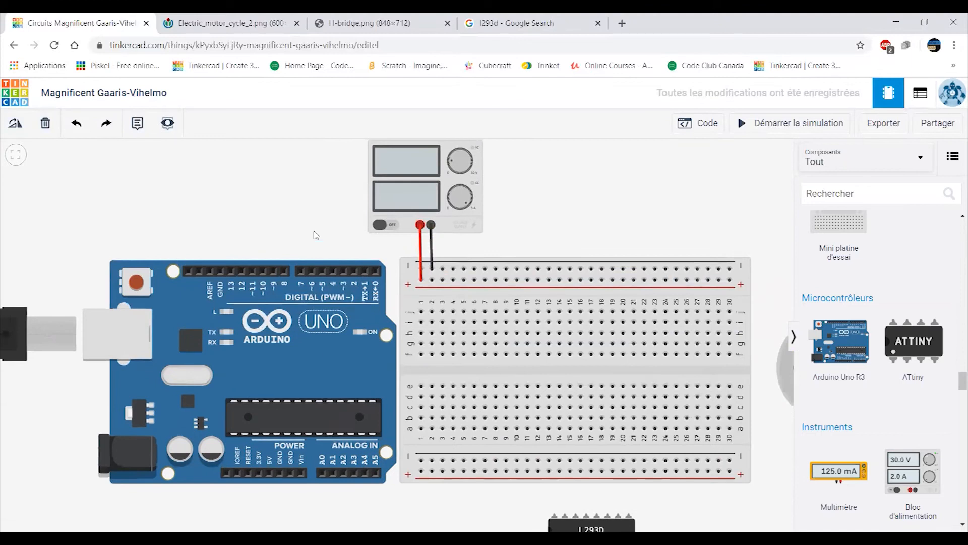
left_click_drag(313, 231, 317, 172)
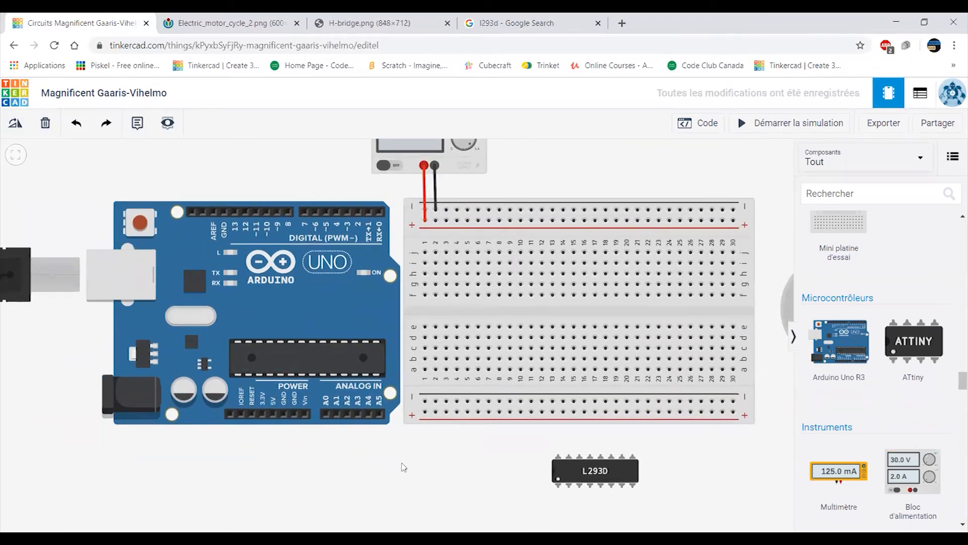
left_click_drag(411, 483, 394, 460)
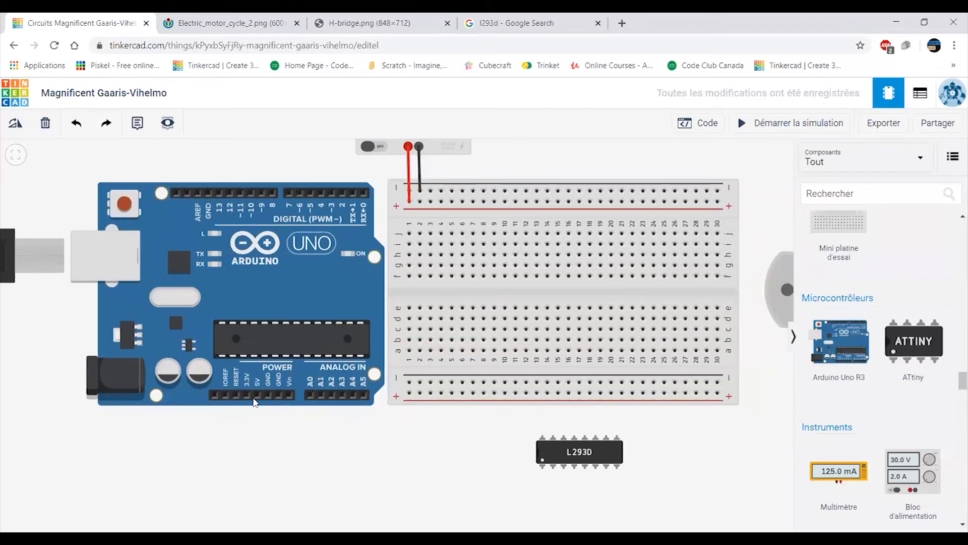
left_click(257, 395)
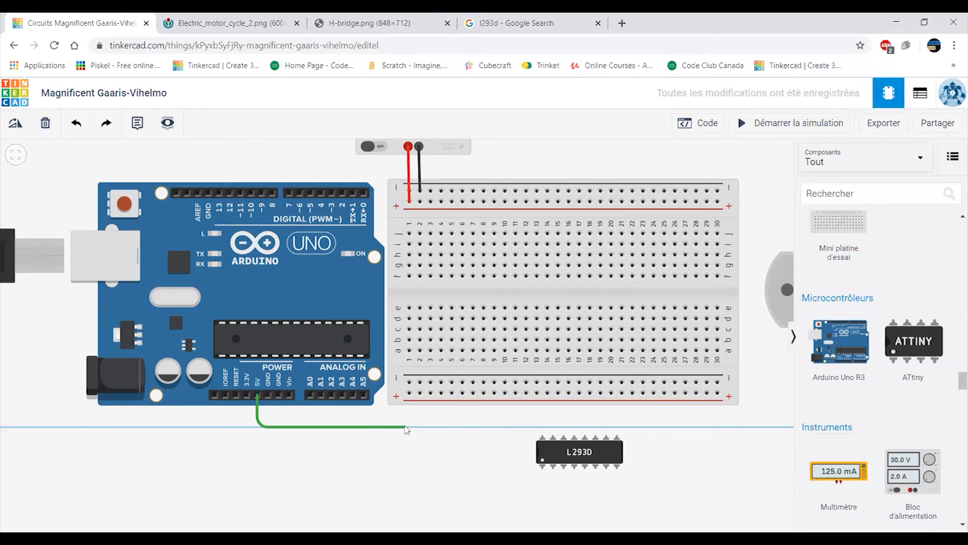
left_click(409, 393)
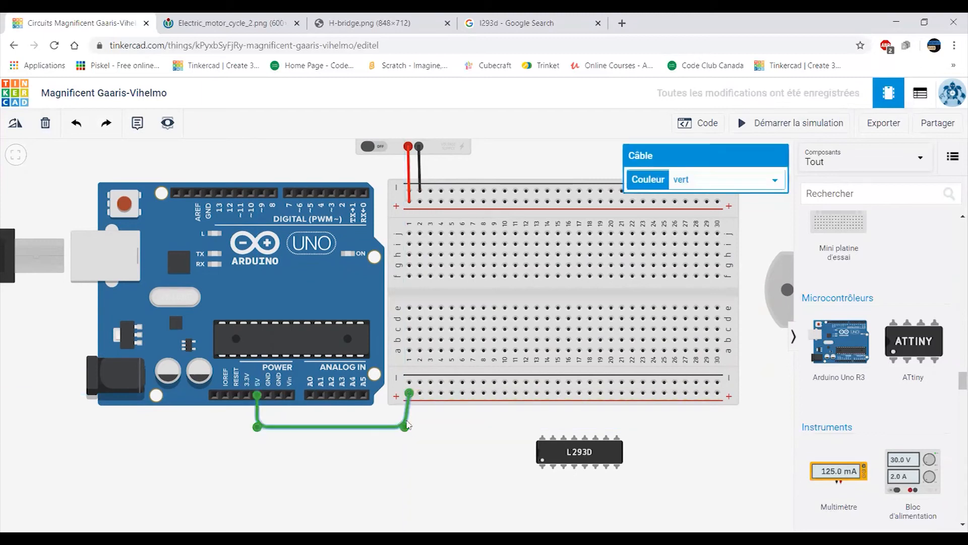
left_click_drag(406, 426, 409, 427)
Set the color of the Arduino's 5V wire to red (rouge)
left_click(719, 187)
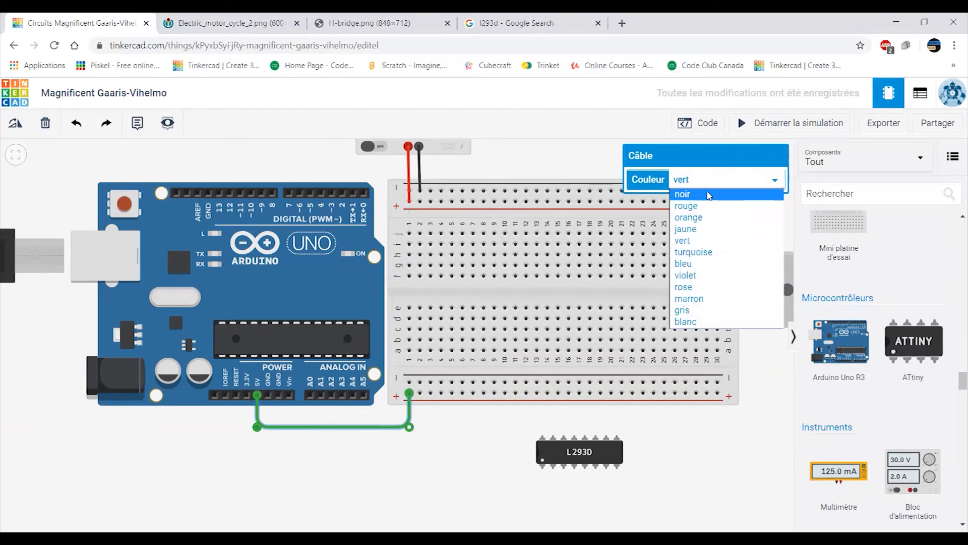
left_click(689, 195)
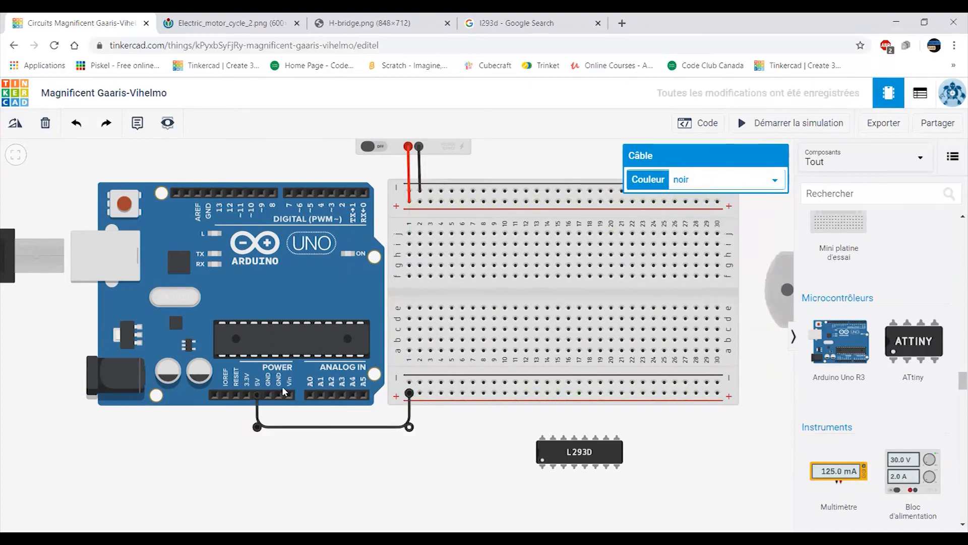
left_click(755, 189)
left_click(691, 205)
Wire the Arduino's GND pin to the breadboard's lower negative rail at column 1 with a squared route, and color the wire black (noir)
left_click(268, 396)
left_click(268, 421)
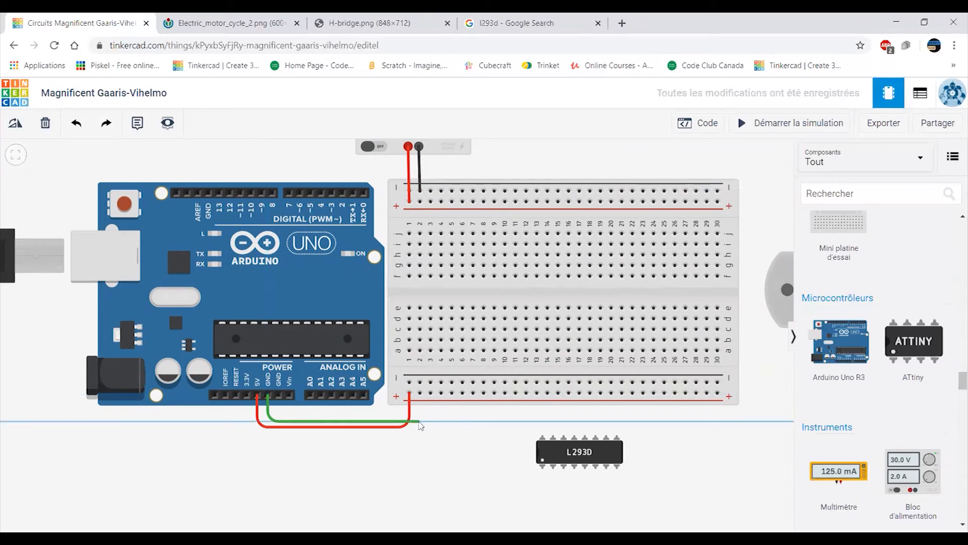
left_click(408, 423)
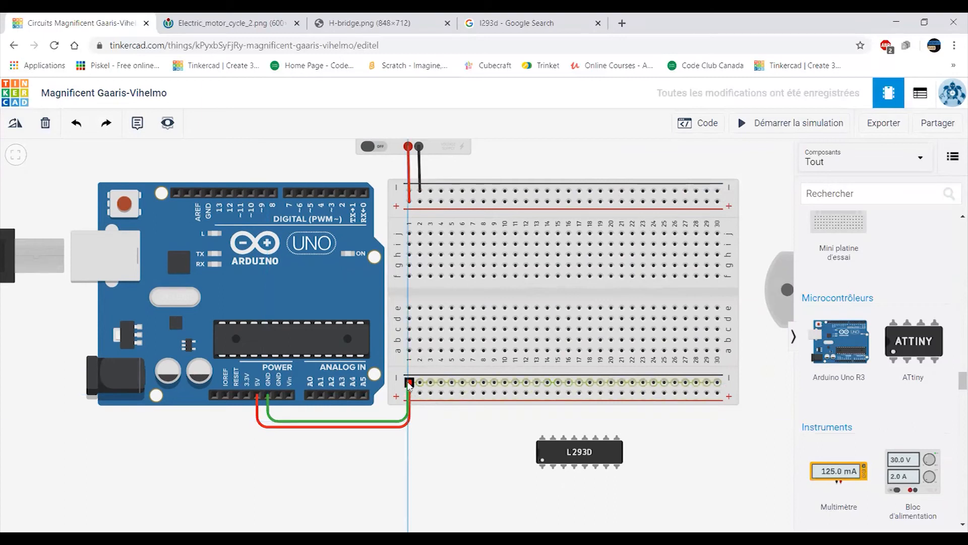
left_click(409, 382)
left_click(702, 180)
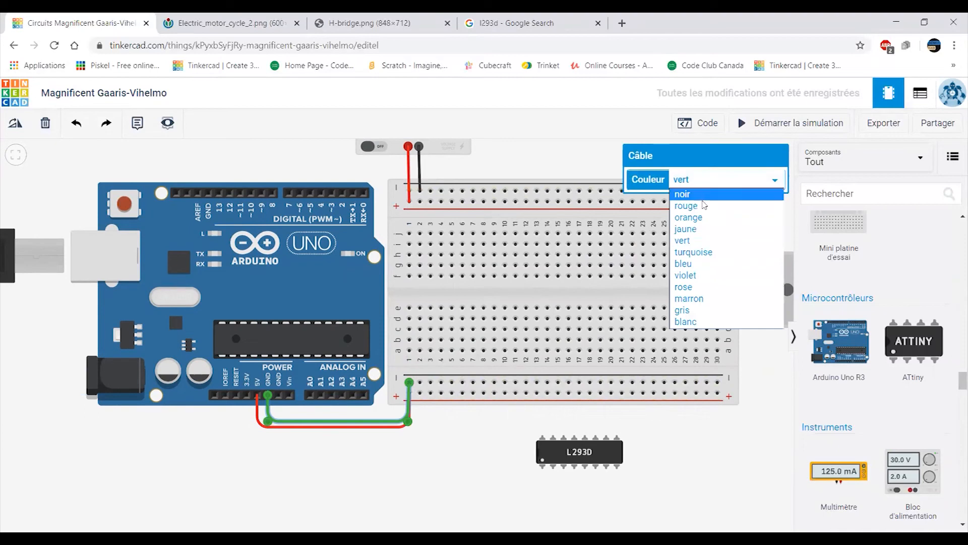
left_click(702, 194)
scroll(381, 475, "down", 3)
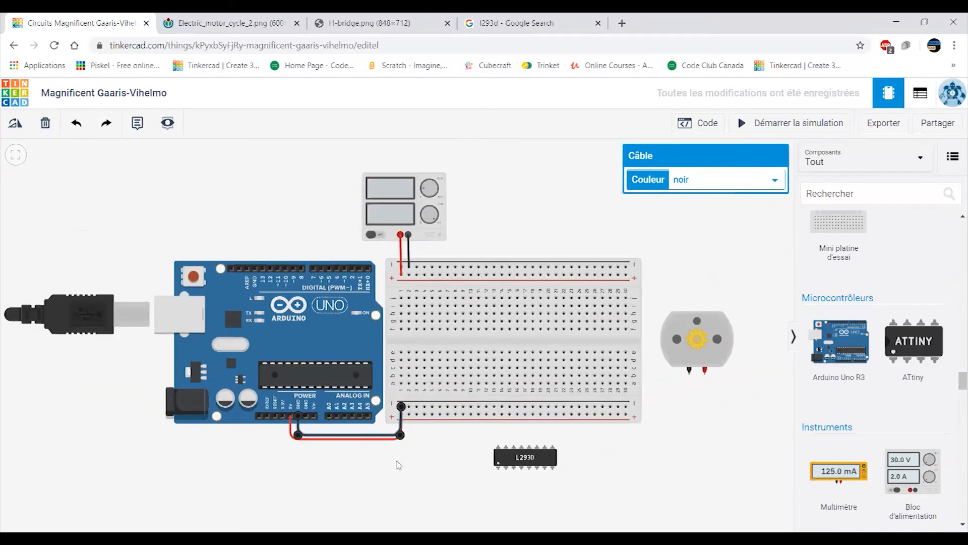
left_click(497, 256)
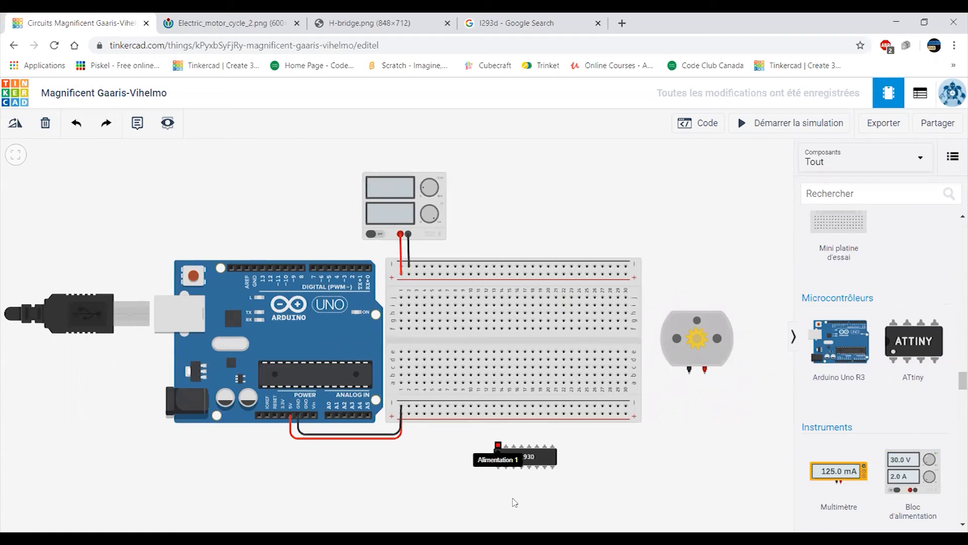
Connect the breadboard's lower negative rail to the upper negative rail at column 30 with a black (noir) wire
scroll(394, 282, "up", 2)
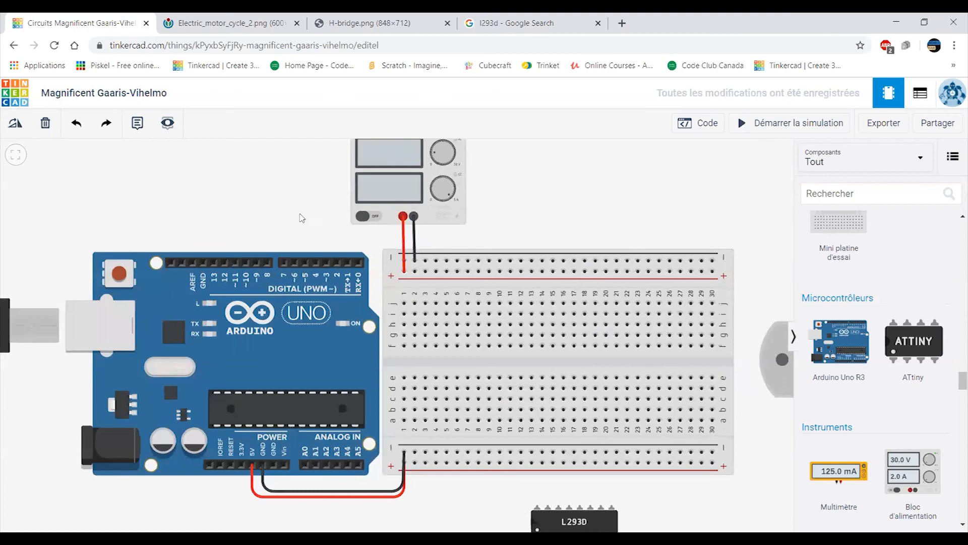
left_click_drag(289, 222, 238, 166)
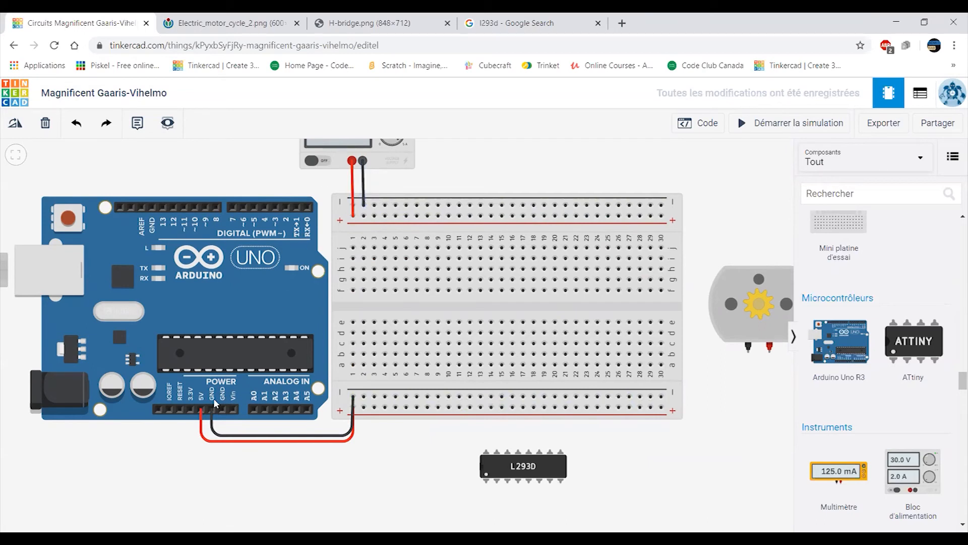
left_click(351, 397)
left_click(661, 397)
left_click(661, 204)
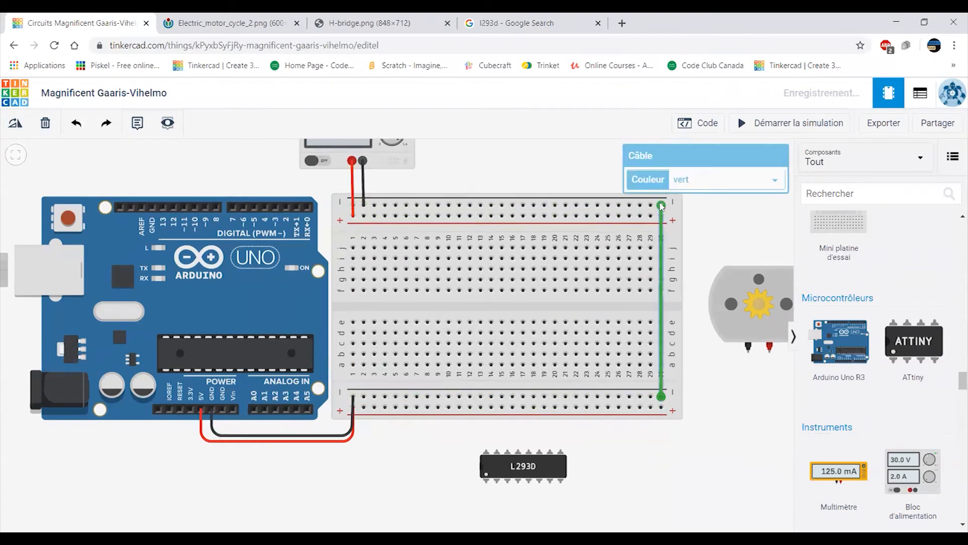
left_click(698, 181)
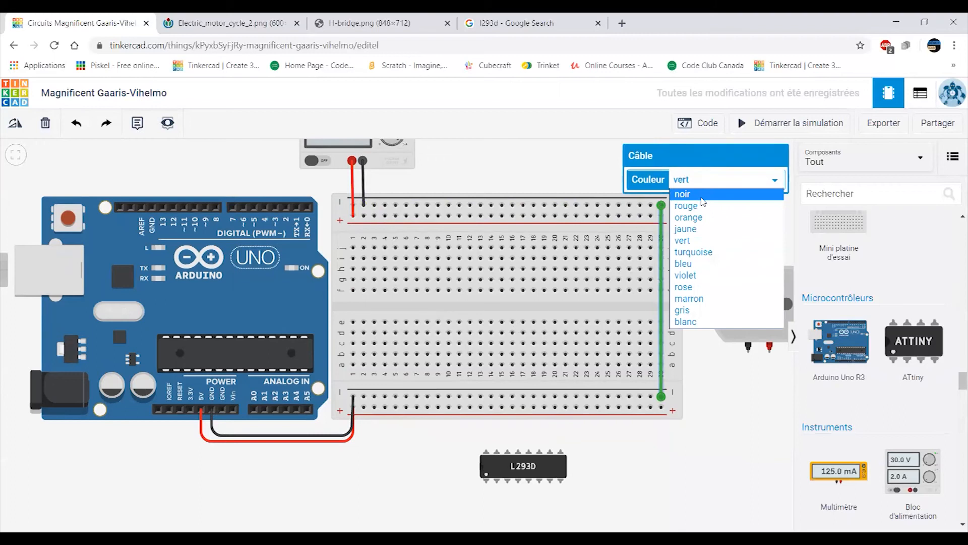
left_click(703, 199)
left_click(530, 170)
Place the L293D chip across the breadboard's central gap, occupying columns 5 to 12
scroll(530, 163, "down", 2)
scroll(532, 166, "up", 2)
left_click_drag(535, 166, 530, 196)
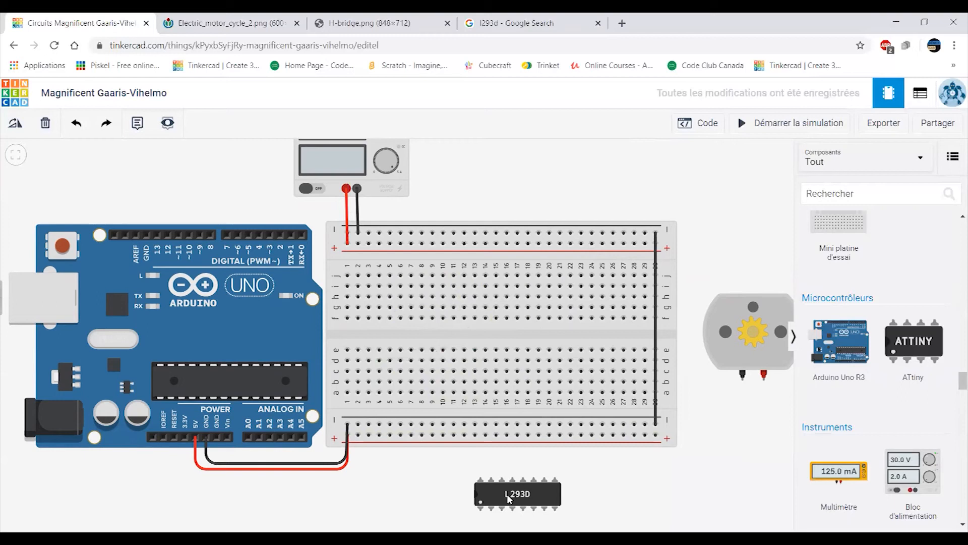
left_click_drag(509, 501, 417, 337)
left_click(417, 473)
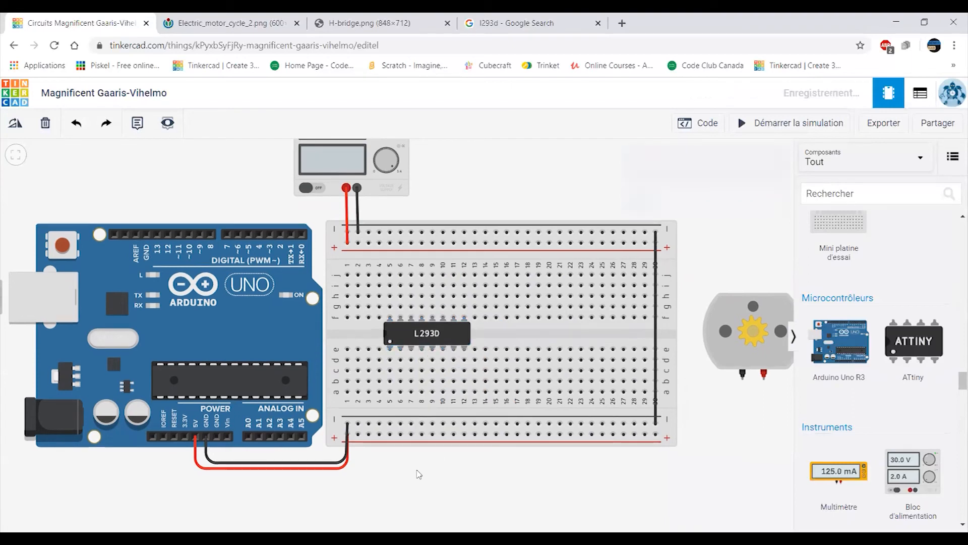
Move the DC motor onto the breadboard, with its terminals around columns 22 and 24
scroll(417, 474, "up", 3)
scroll(419, 483, "down", 5)
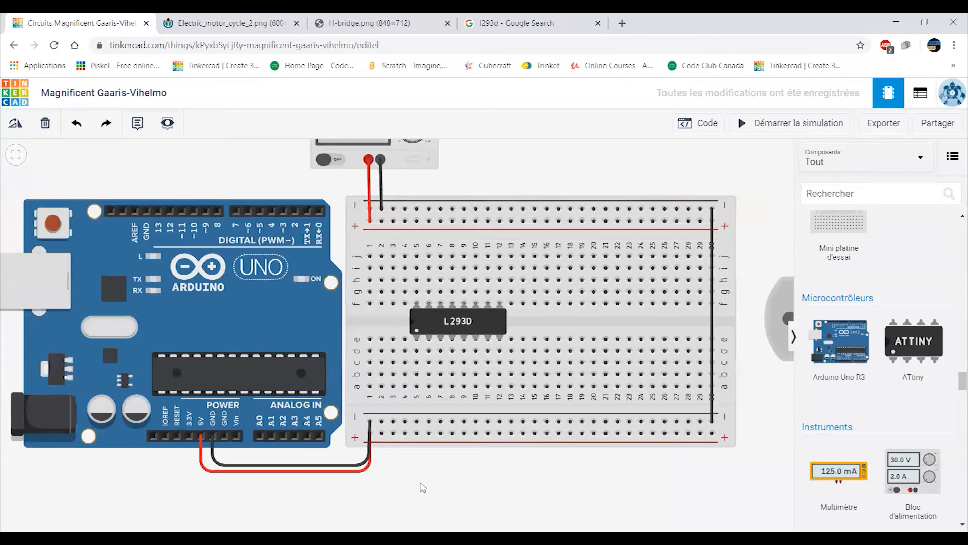
left_click_drag(716, 366, 579, 340)
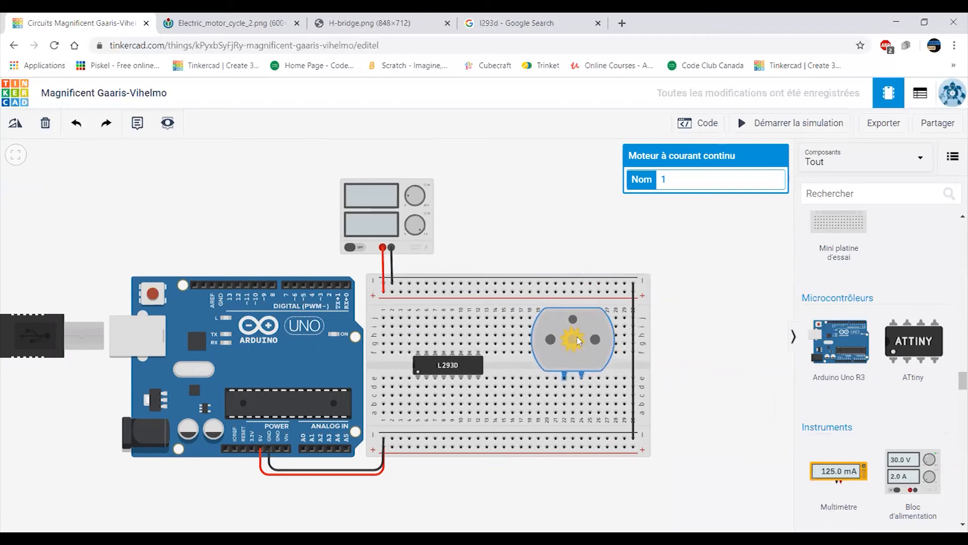
Rotate the L293D chip 180 degrees in place on the breadboard
scroll(576, 385, "up", 4)
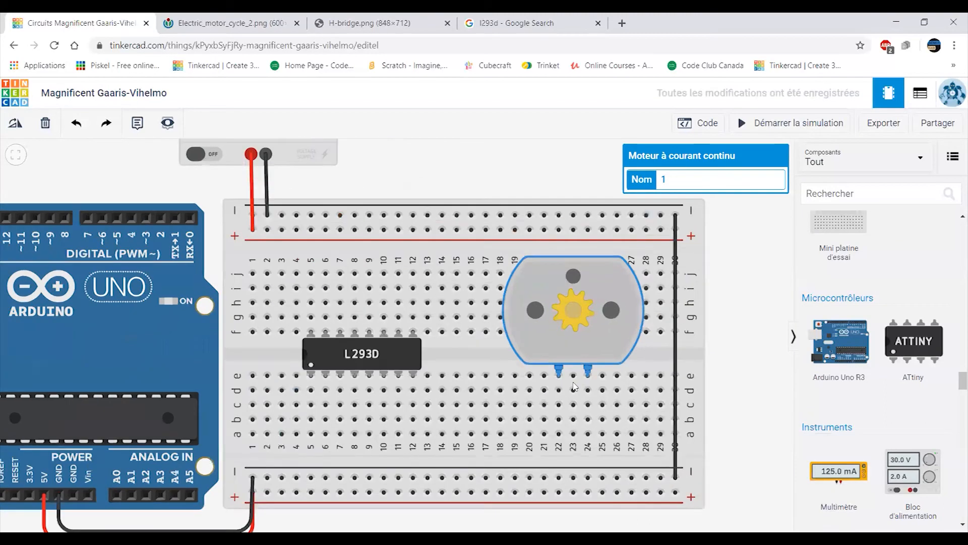
left_click_drag(363, 168, 427, 169)
left_click(427, 359)
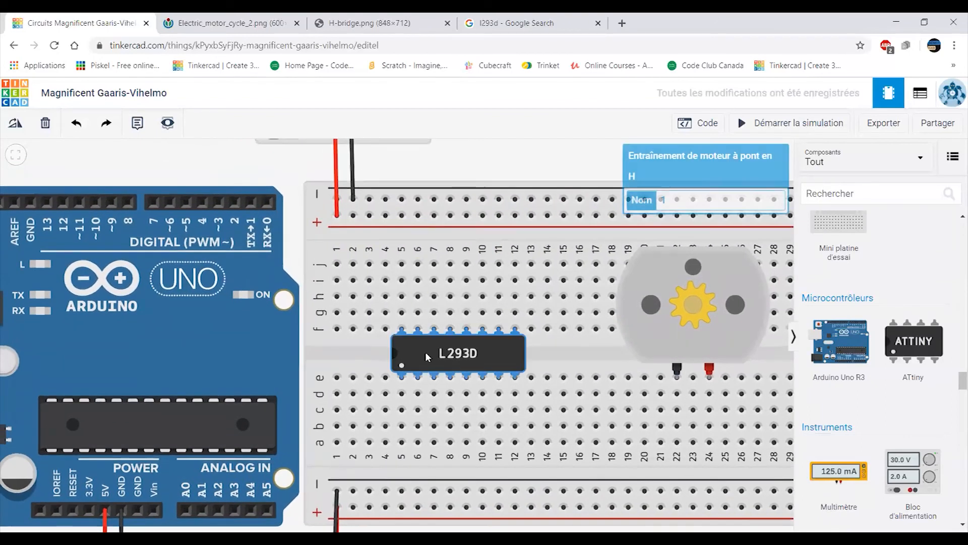
left_click(15, 124)
left_click(16, 123)
left_click(15, 124)
left_click(15, 124)
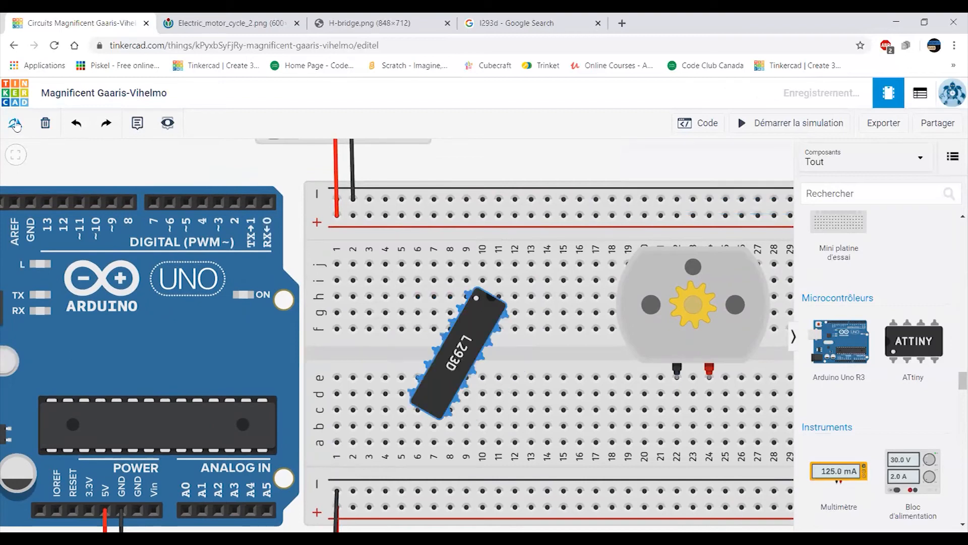
left_click(15, 123)
left_click(15, 123)
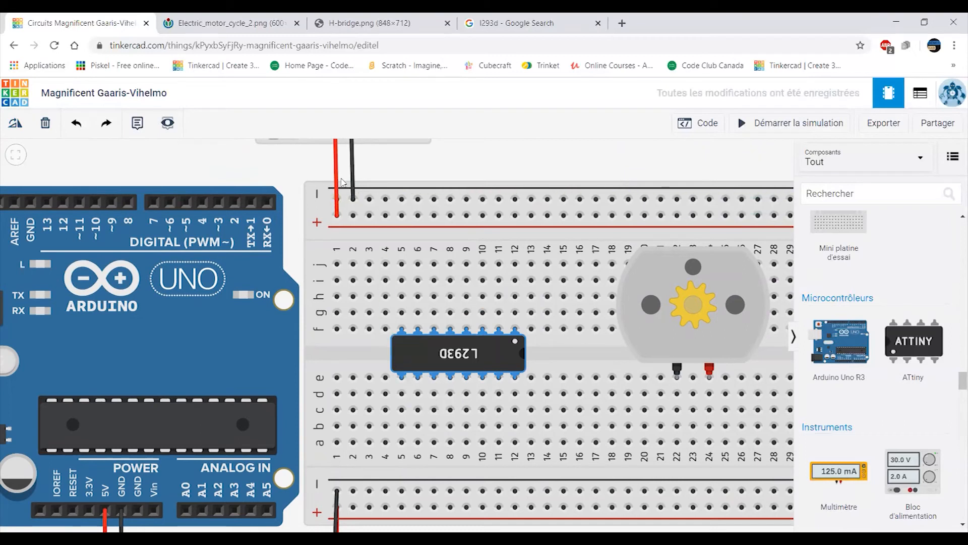
Open the Texas Instruments L293D datasheet, consult the pages around its pin configuration, and return to the Tinkercad circuit
scroll(351, 179, "down", 1)
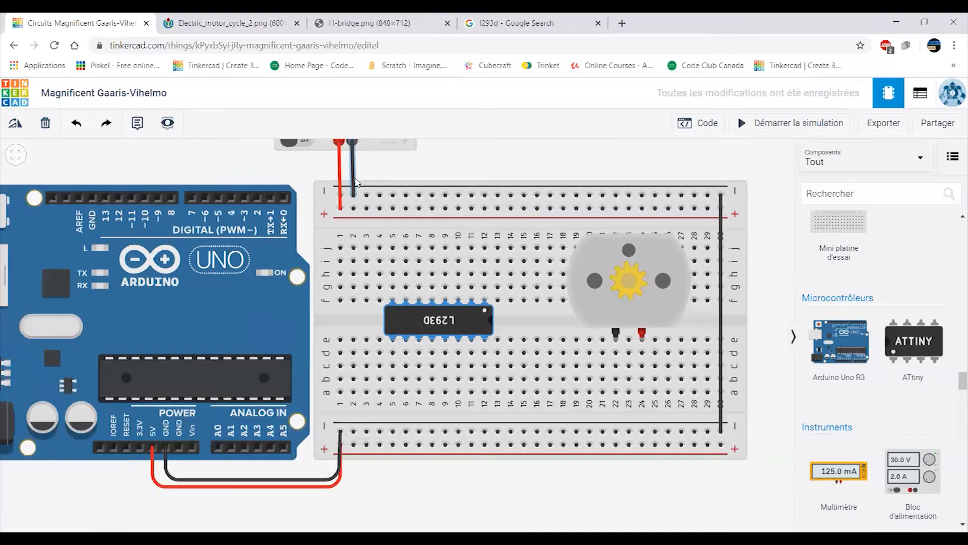
left_click_drag(461, 167, 481, 244)
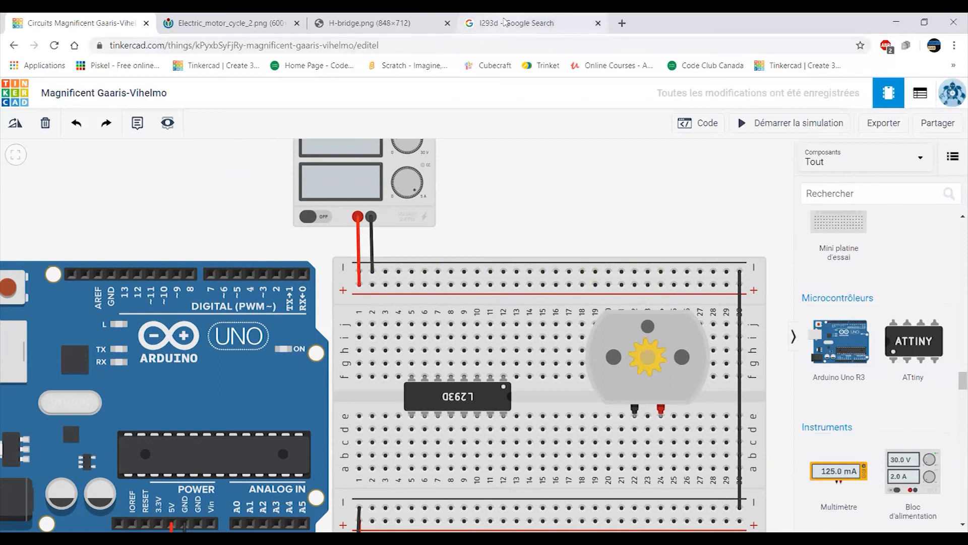
left_click(505, 22)
left_click(179, 246)
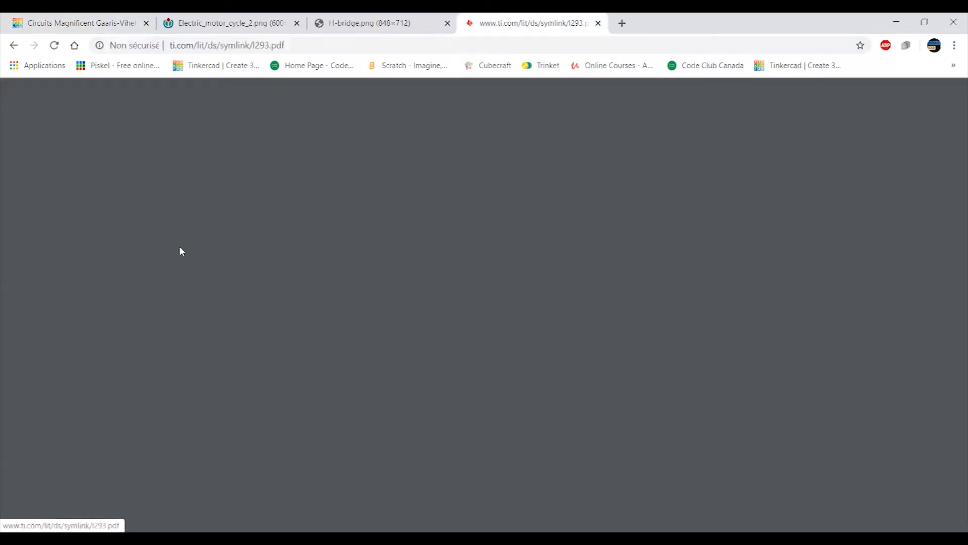
scroll(383, 332, "down", 20)
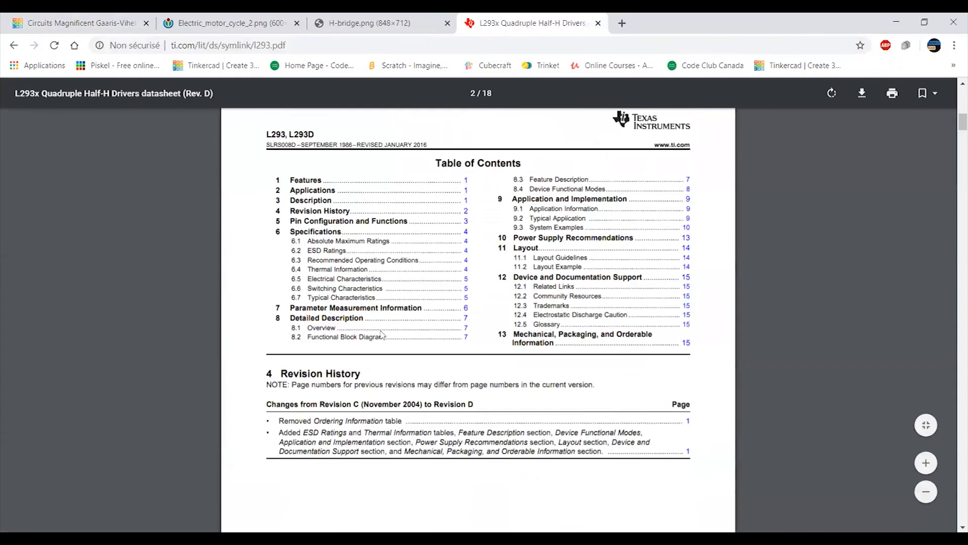
scroll(383, 335, "down", 4)
left_click_drag(521, 286, 452, 288)
left_click(66, 23)
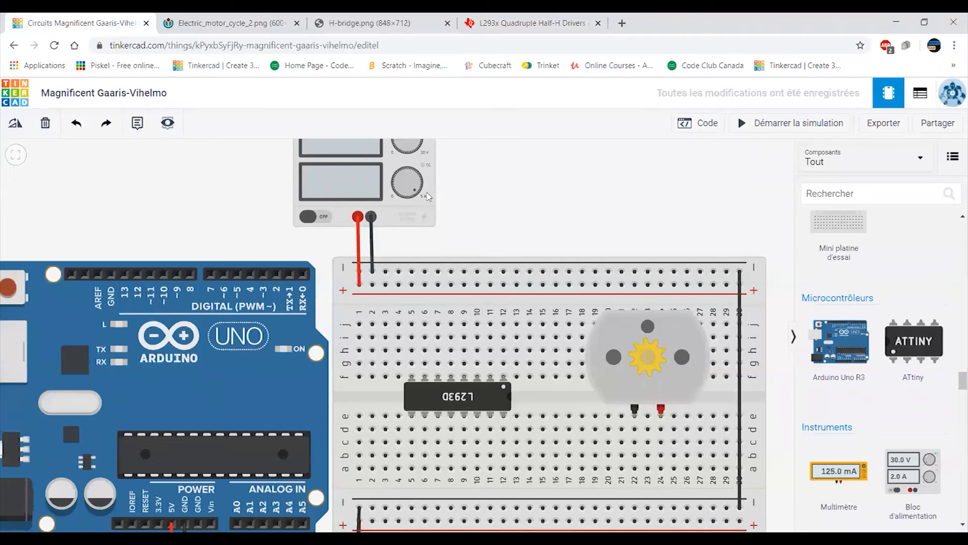
Wire the L293D's column 5 pin from row j to the upper positive rail, and color the wire red (rouge)
scroll(474, 232, "up", 5)
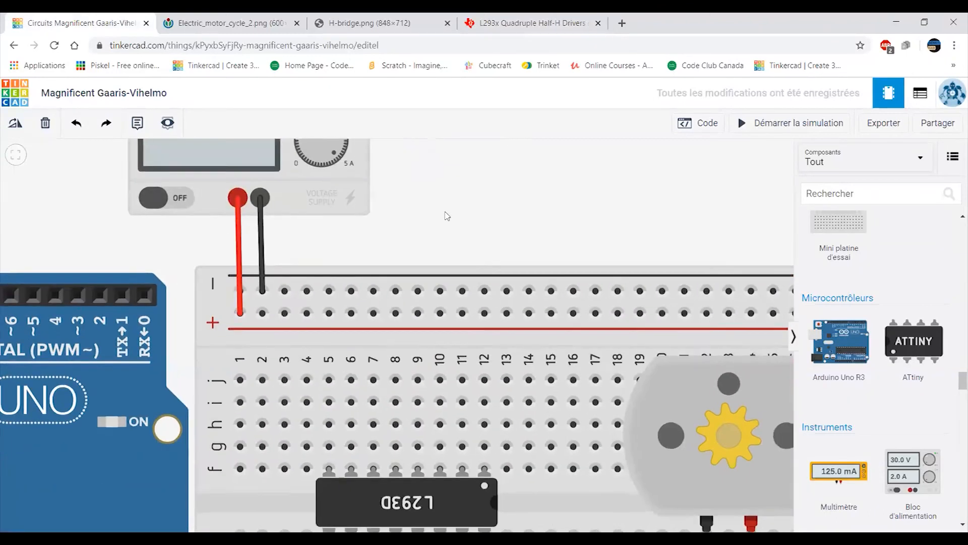
left_click_drag(429, 258, 472, 149)
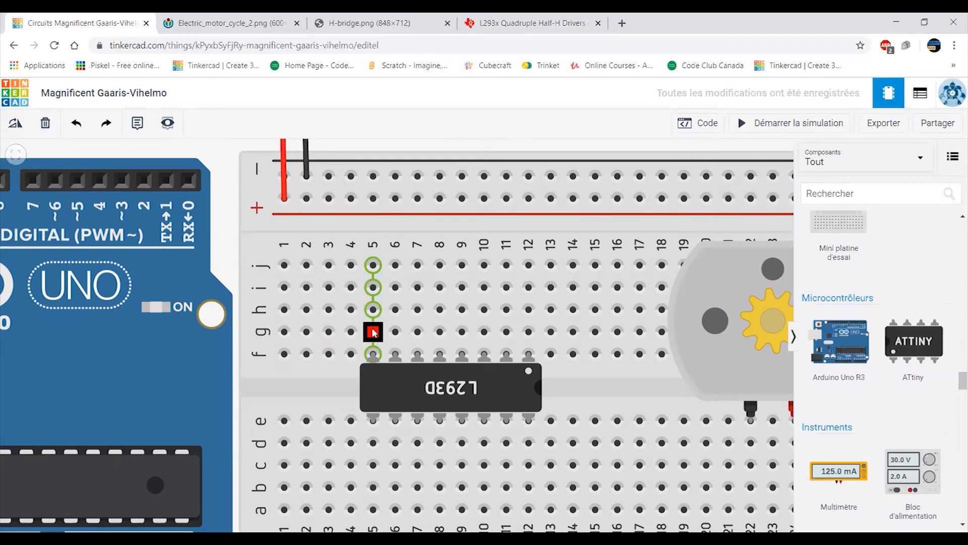
left_click(373, 265)
left_click(374, 200)
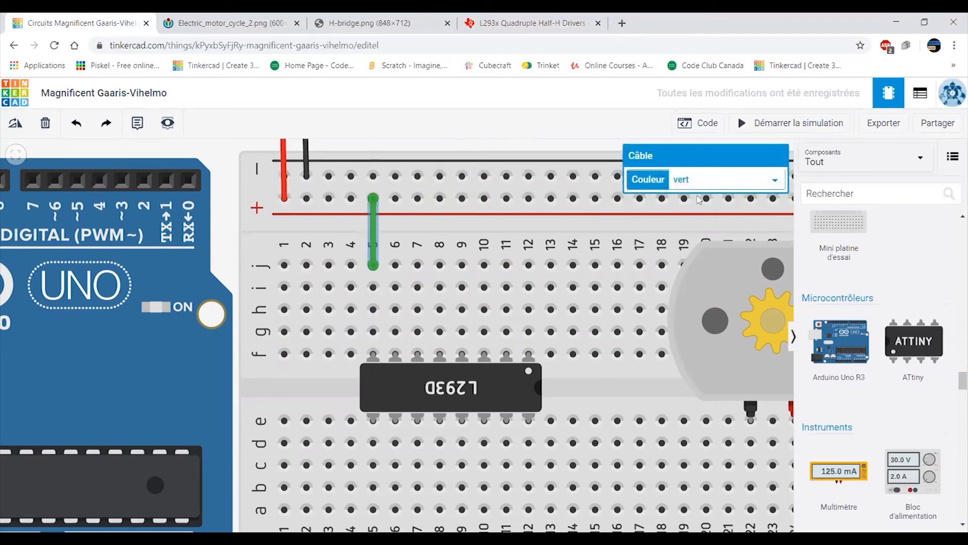
left_click(712, 180)
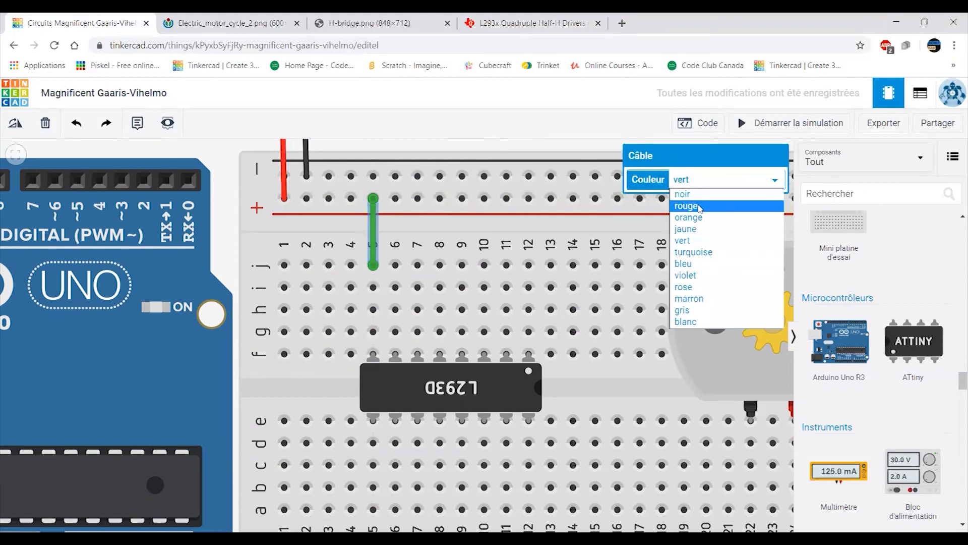
left_click(704, 206)
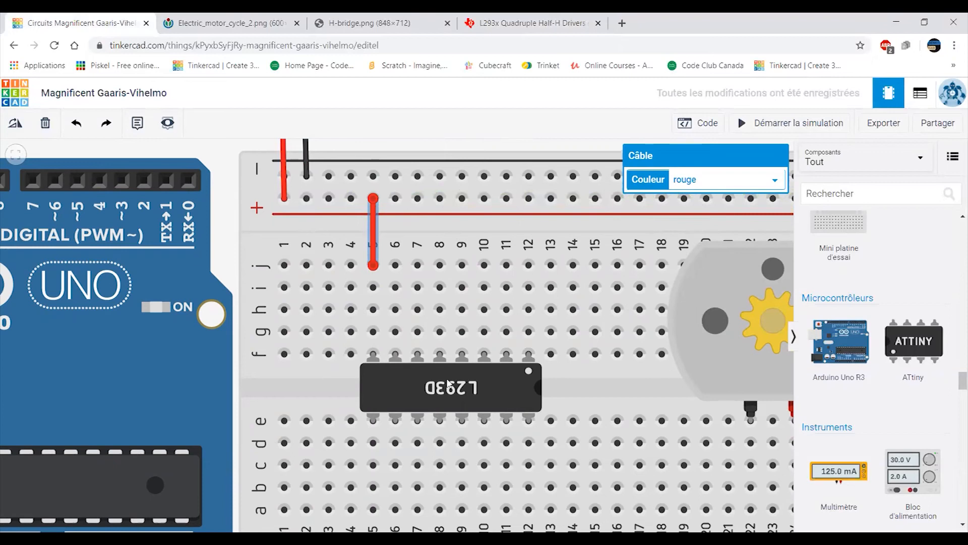
Set the power supply's voltage (Tension) to 30
scroll(348, 275, "down", 6)
left_click_drag(417, 182, 421, 247)
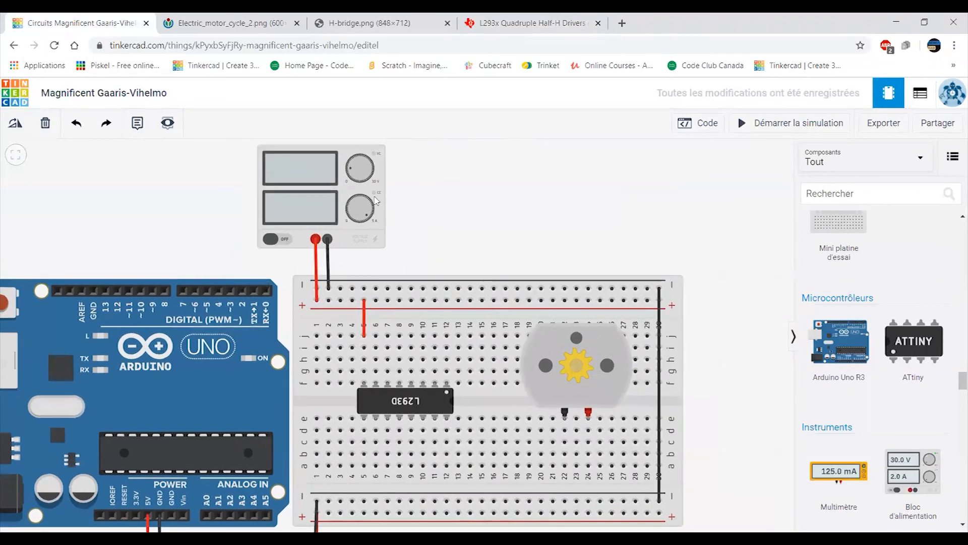
left_click(349, 172)
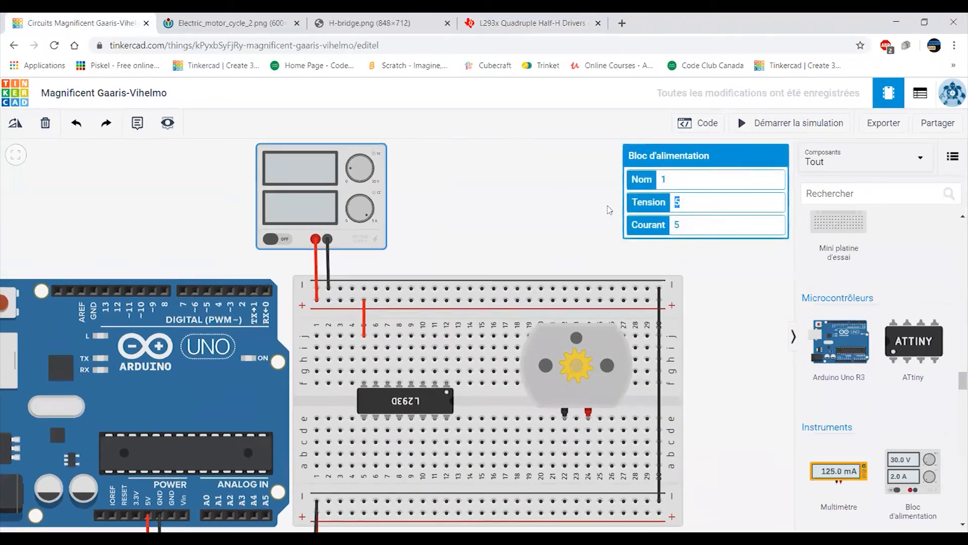
left_click(703, 200)
left_click(459, 235)
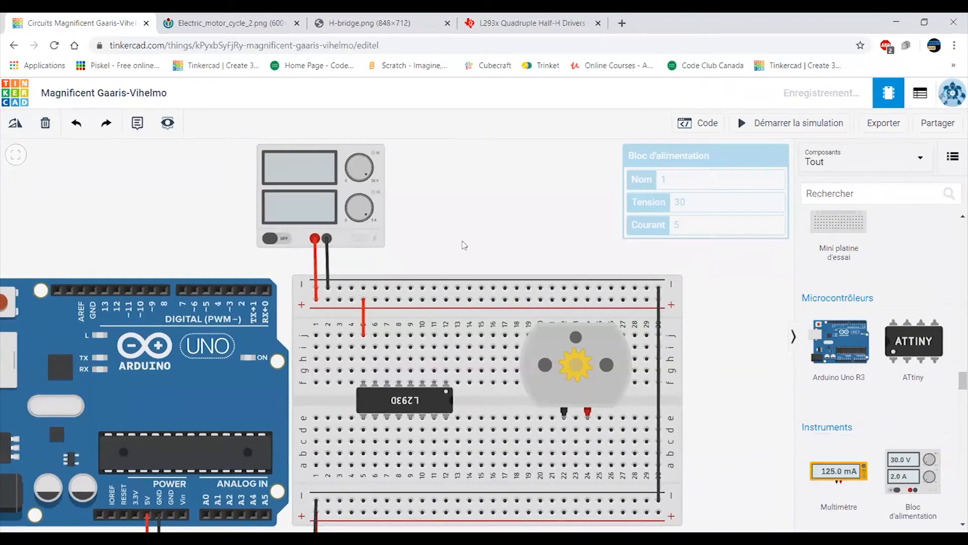
Wire the L293D's column 12 pin from row a to the lower positive rail, and color the wire black (noir)
scroll(467, 260, "up", 3)
left_click_drag(472, 243, 511, 147)
left_click_drag(204, 191, 271, 291)
scroll(271, 294, "down", 2)
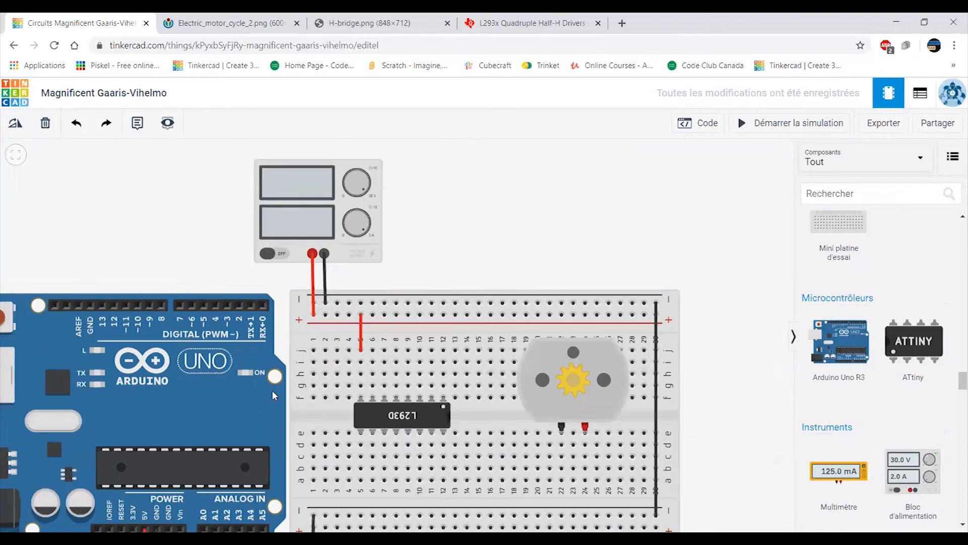
left_click_drag(192, 277, 201, 145)
left_click_drag(336, 481, 355, 441)
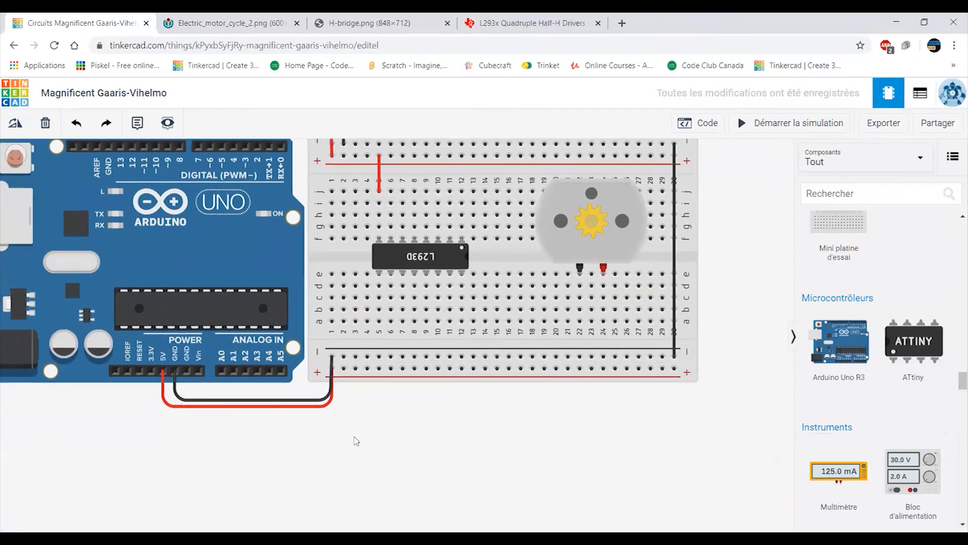
scroll(348, 415, "up", 2)
left_click_drag(417, 407, 389, 471)
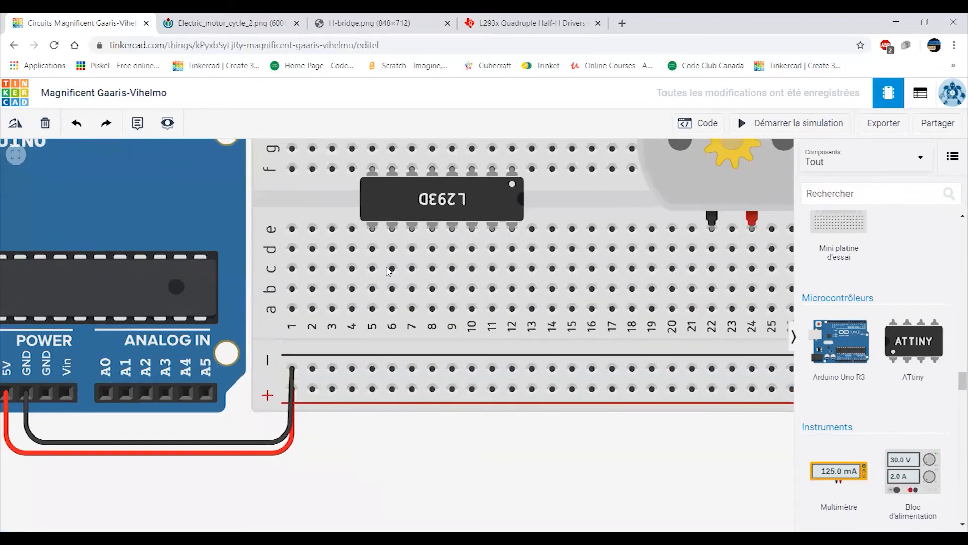
left_click(512, 311)
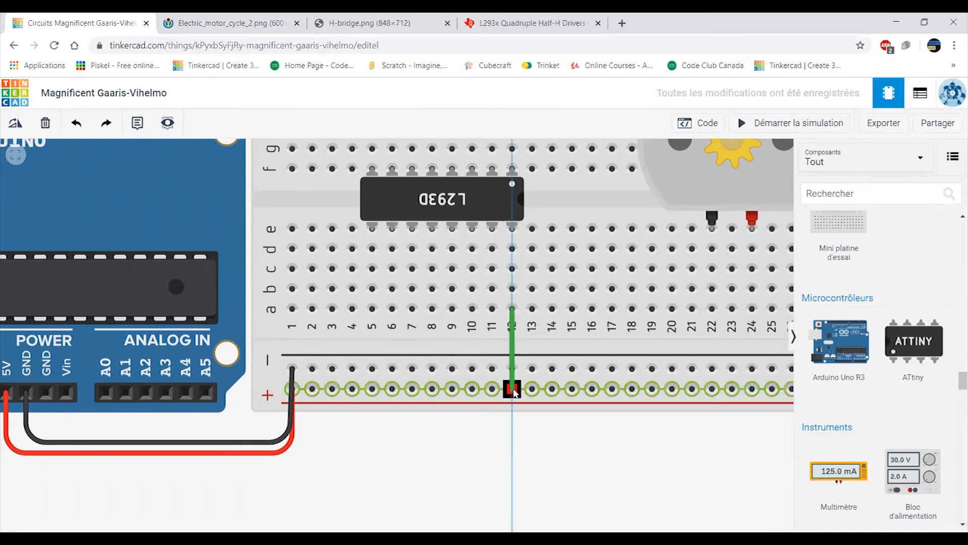
left_click(513, 389)
left_click(700, 183)
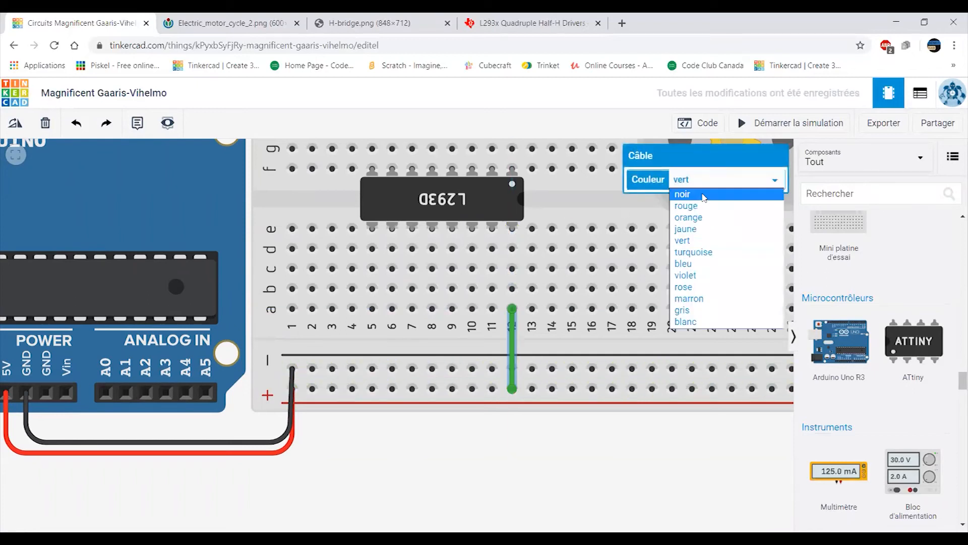
left_click(704, 193)
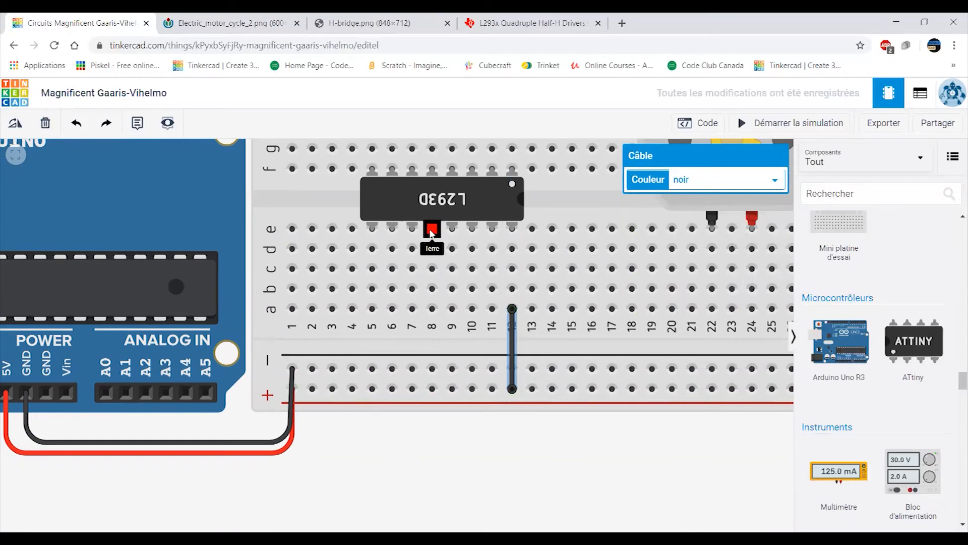
Wire the L293D's ground pins in columns 8 and 9 from row a to the lower negative rail, coloring both wires black (noir)
left_click(432, 309)
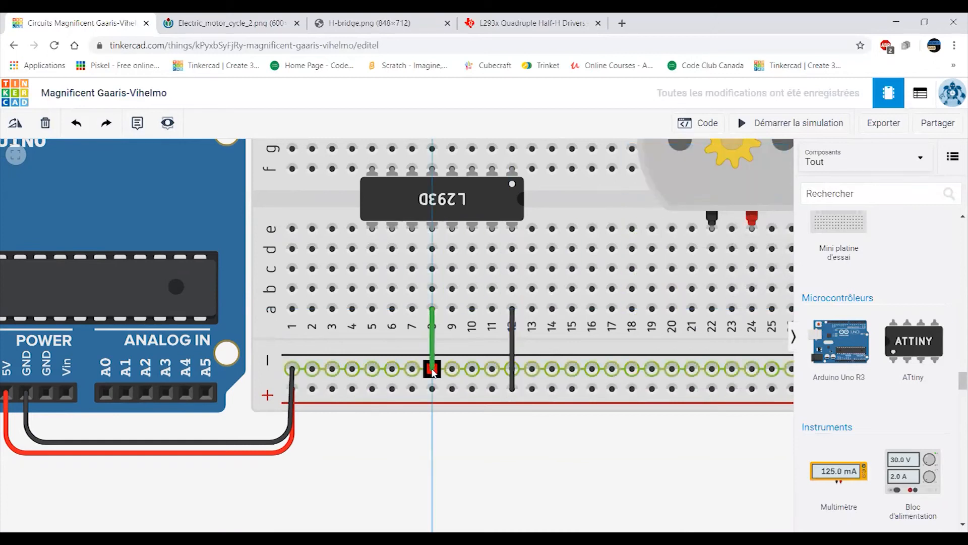
left_click(433, 369)
left_click(691, 179)
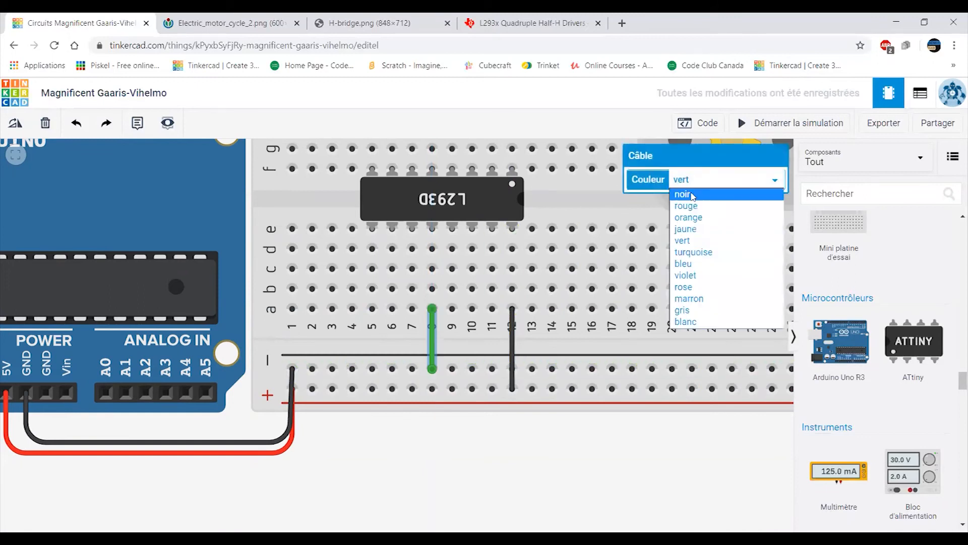
left_click(695, 195)
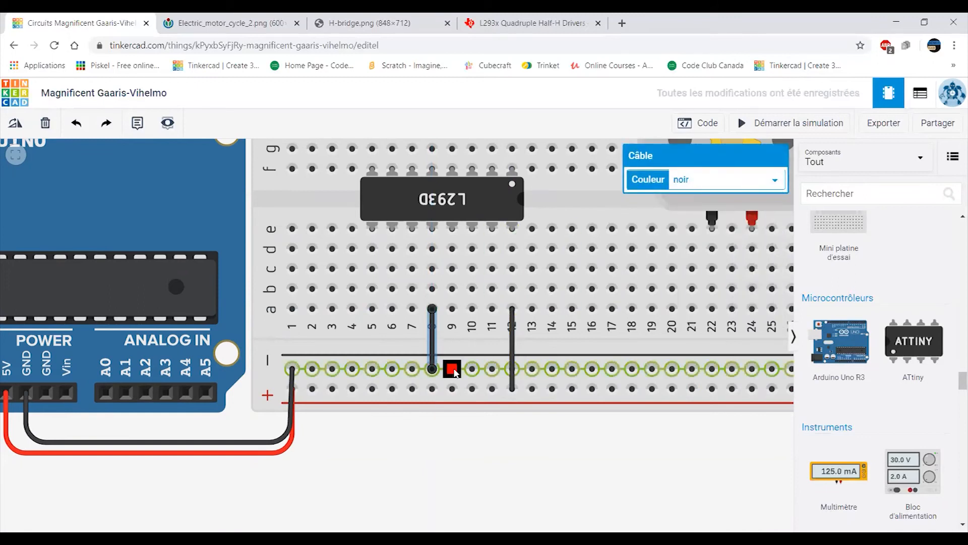
left_click(452, 369)
left_click(452, 308)
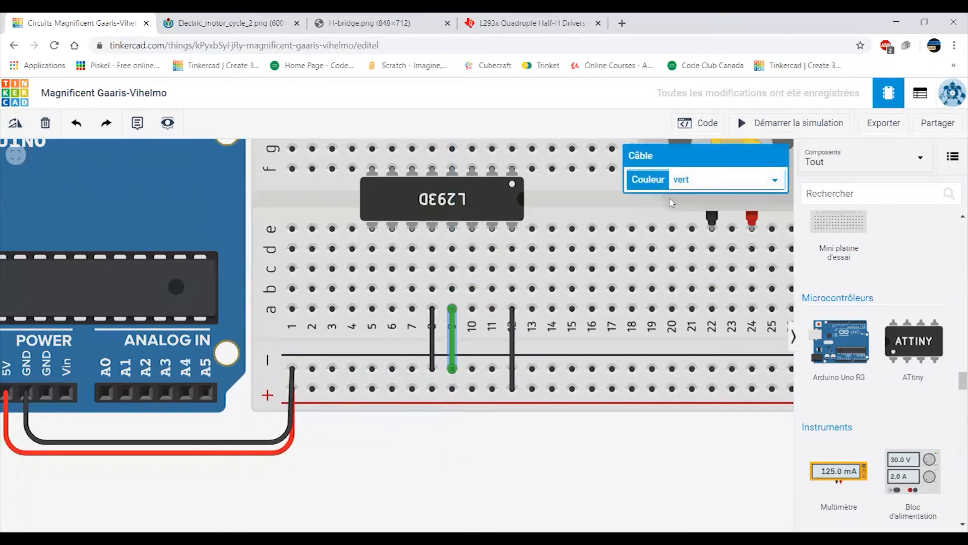
left_click(711, 181)
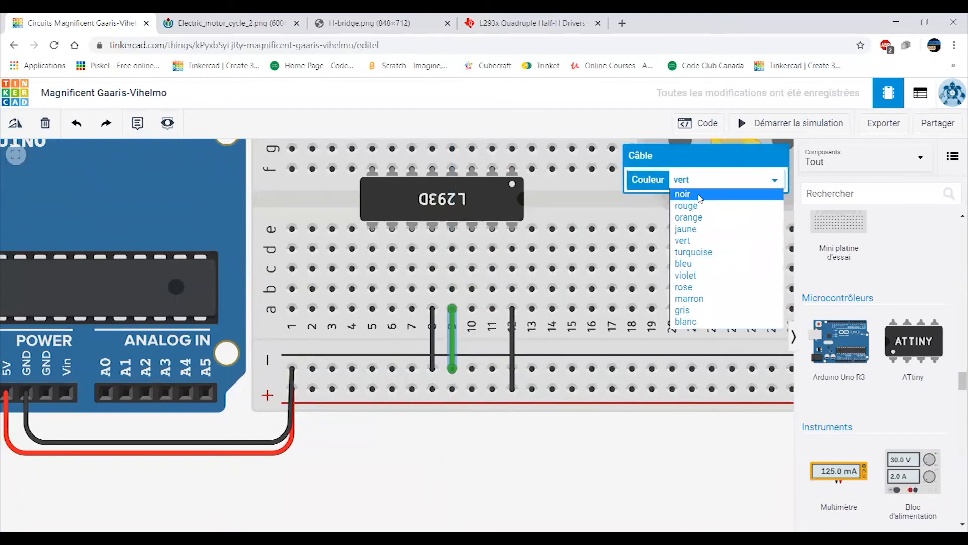
left_click(702, 194)
Wire the L293D's column 8 and 9 pins from row j to the upper negative rail, coloring both wires black (noir)
mouse_move(340, 441)
left_mouse_down()
mouse_move(324, 529)
mouse_move(314, 395)
mouse_move(338, 426)
left_mouse_up()
scroll(338, 426, "down", 4)
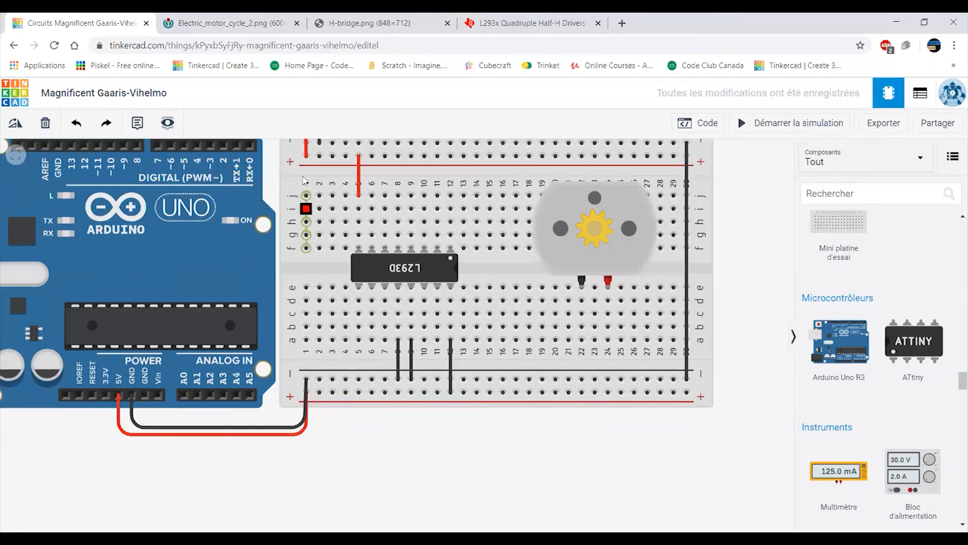
left_click_drag(267, 199, 257, 289)
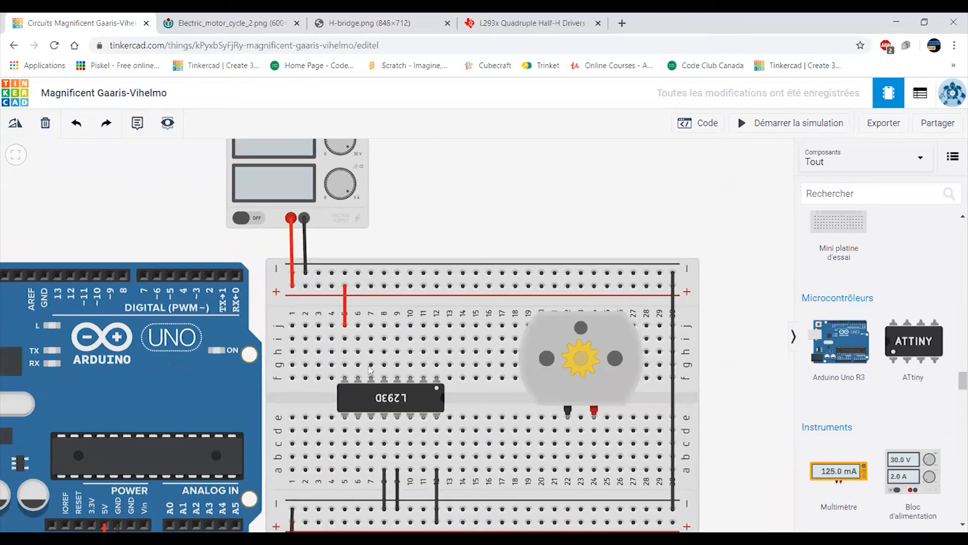
left_click(385, 325)
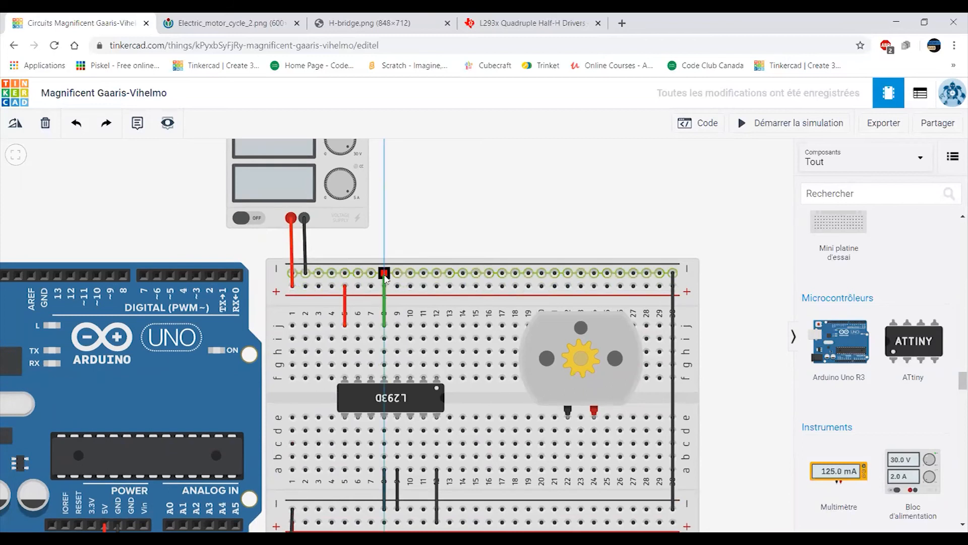
left_click(384, 273)
left_click(397, 325)
left_click(398, 273)
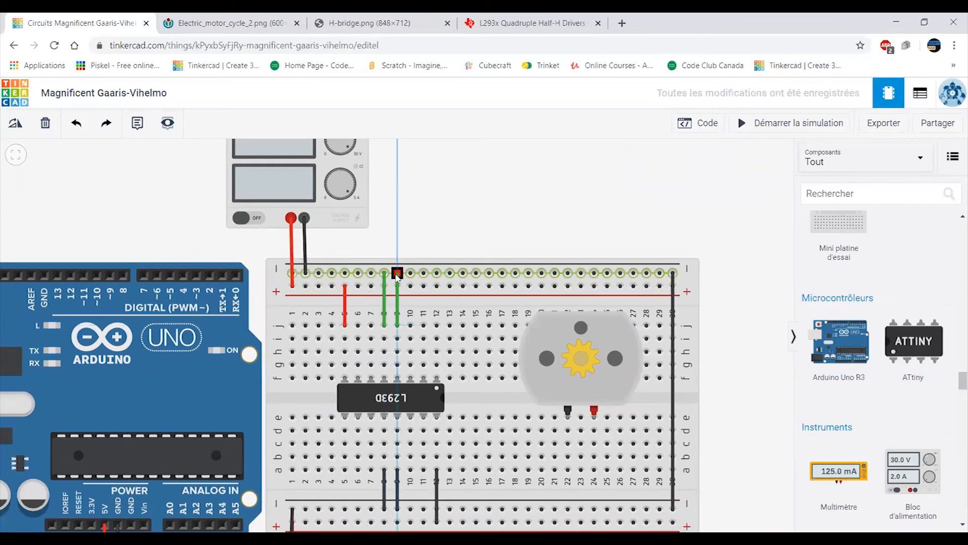
left_click(685, 181)
left_click(697, 195)
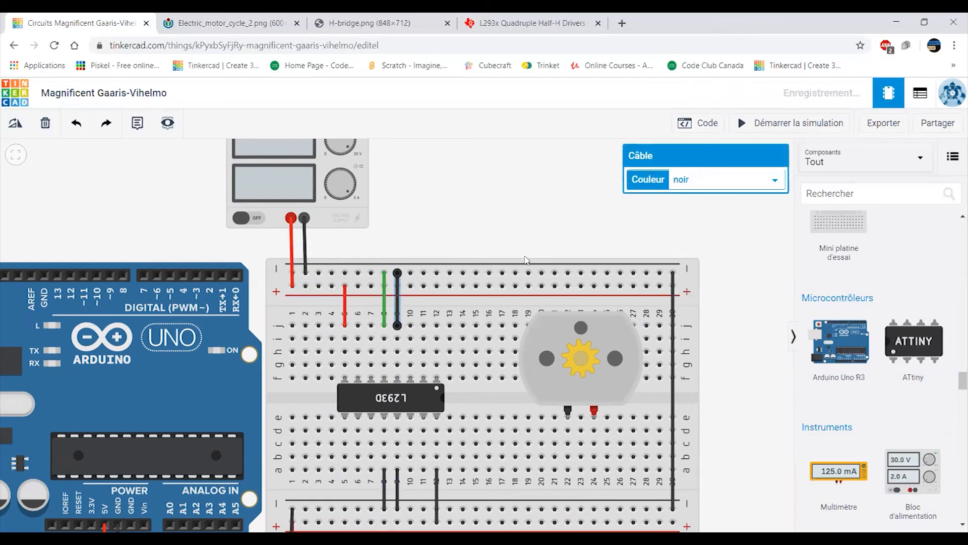
left_click(384, 290)
left_click(676, 182)
left_click(692, 199)
left_click(460, 223)
Wire Sortie 3 (column 7, row d) to the motor's black terminal in column 22, and Sortie 4 (column 10, row c) to its red terminal in column 24
scroll(464, 224, "down", 2)
left_click_drag(486, 225, 543, 182)
scroll(487, 230, "up", 1)
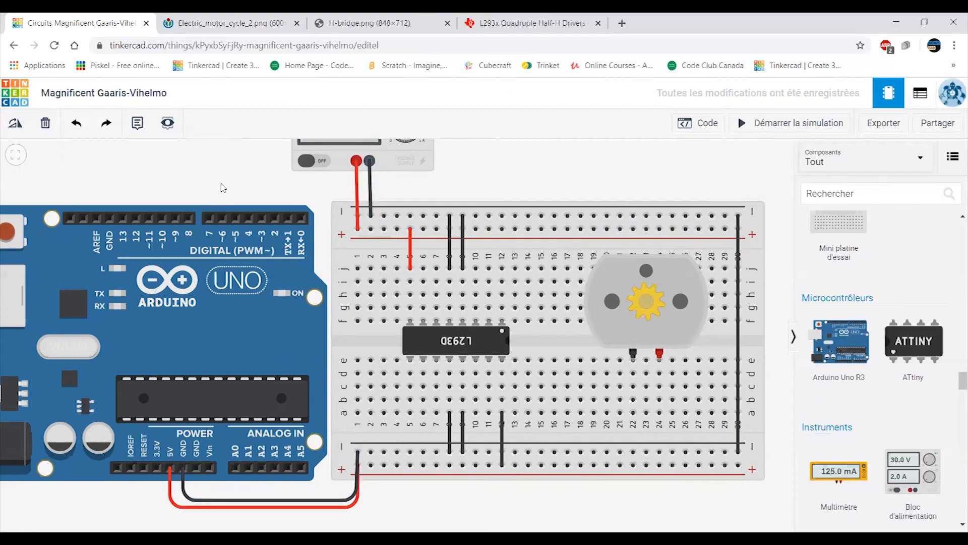
left_click_drag(221, 184, 224, 170)
scroll(373, 327, "up", 2)
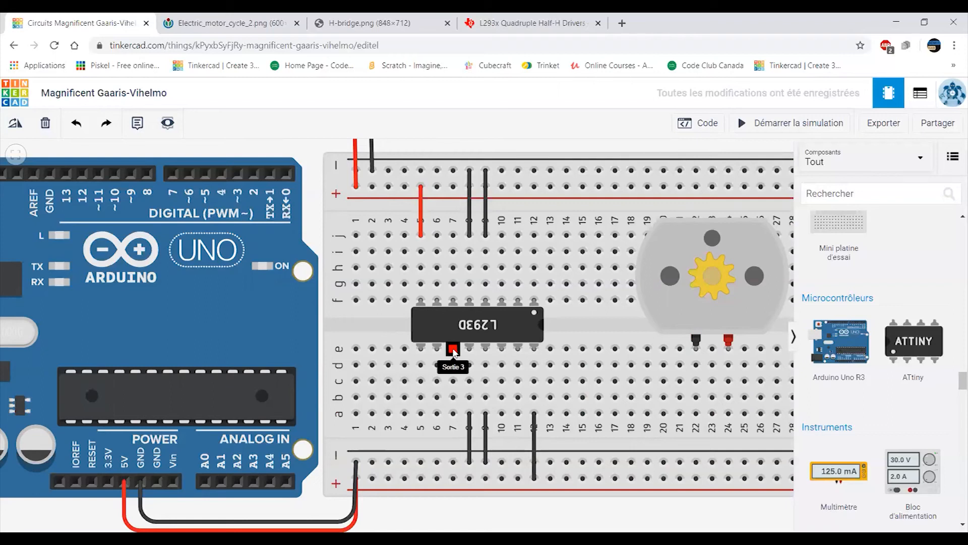
left_click(453, 365)
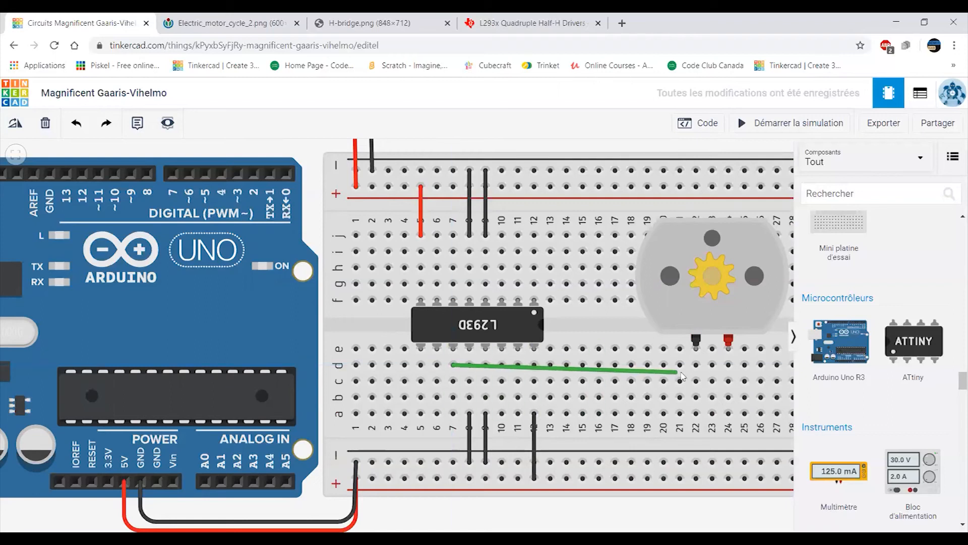
left_click(696, 364)
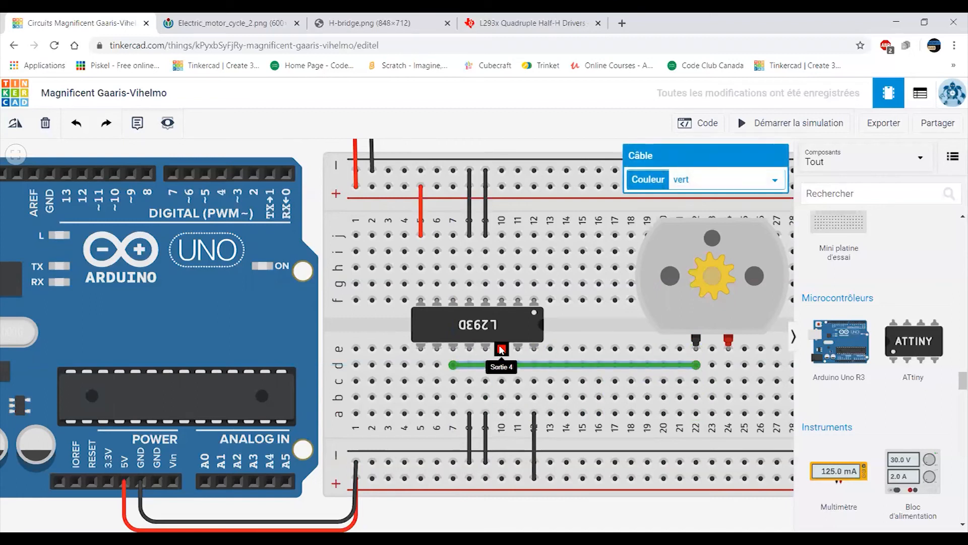
left_click(501, 381)
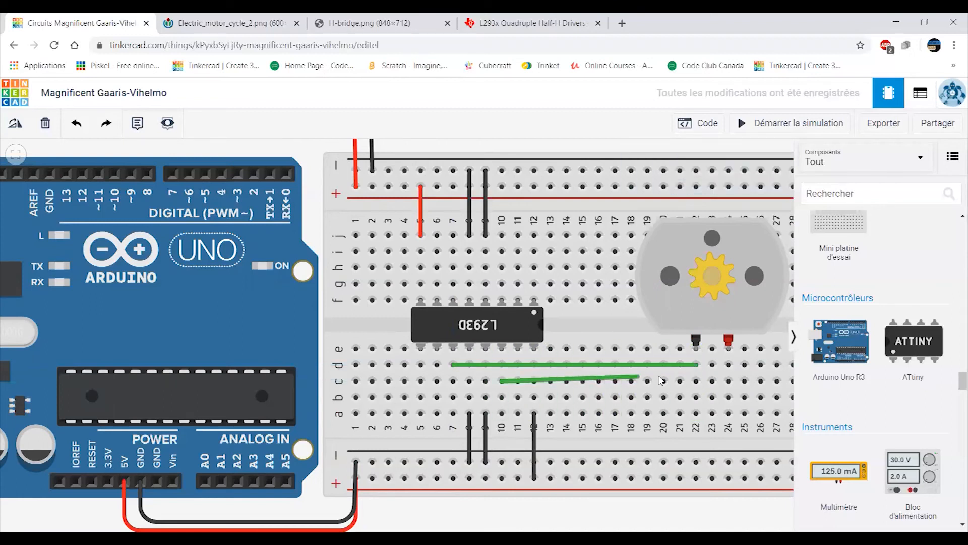
left_click(728, 381)
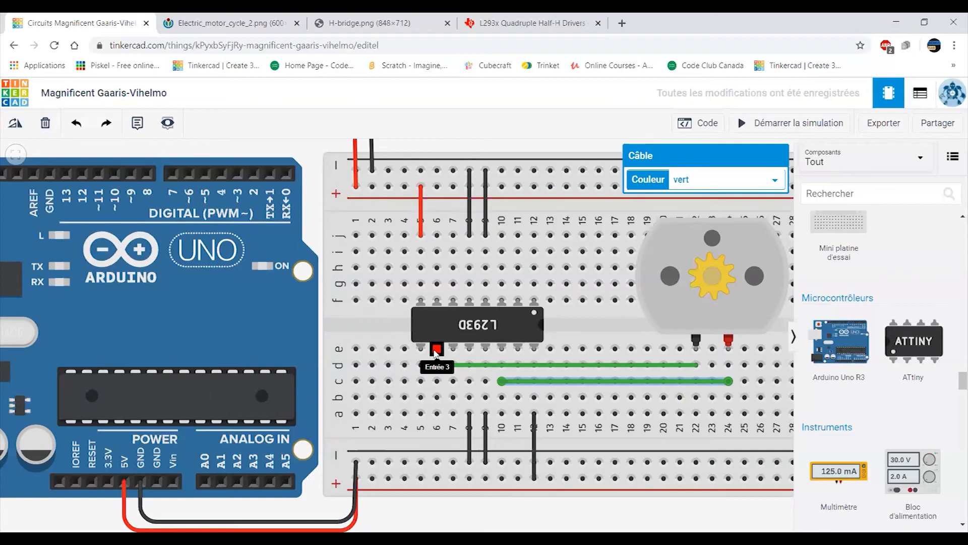
Wire the L293D's column 11 pin from row b to Arduino pin 2, routing the wire between the boards and around the Arduino's upper edge
left_click_drag(318, 217, 353, 226)
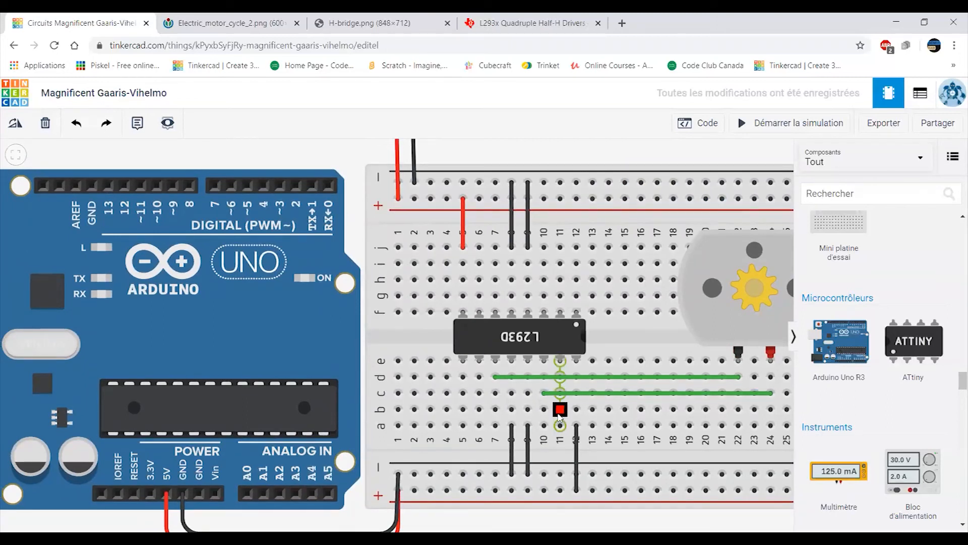
left_click(558, 414)
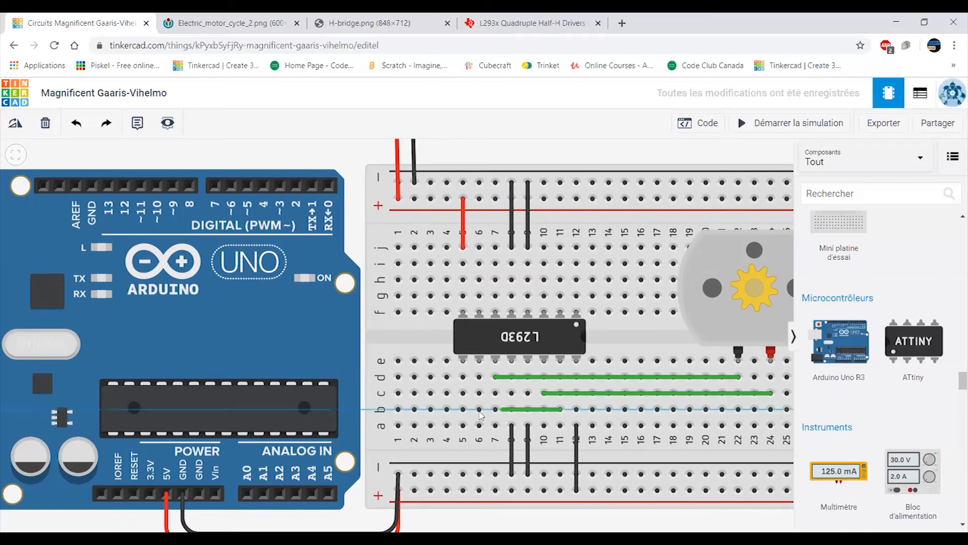
left_click(361, 411)
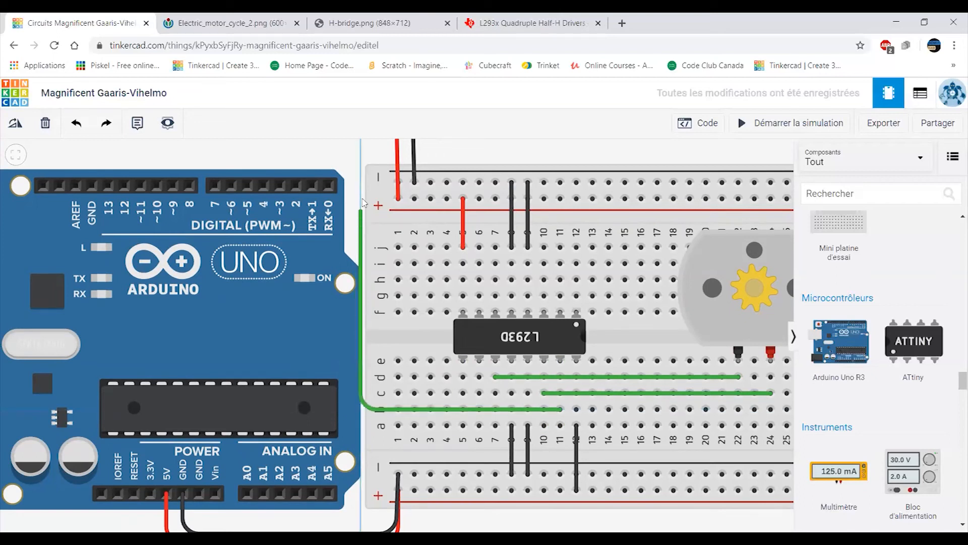
left_click(349, 154)
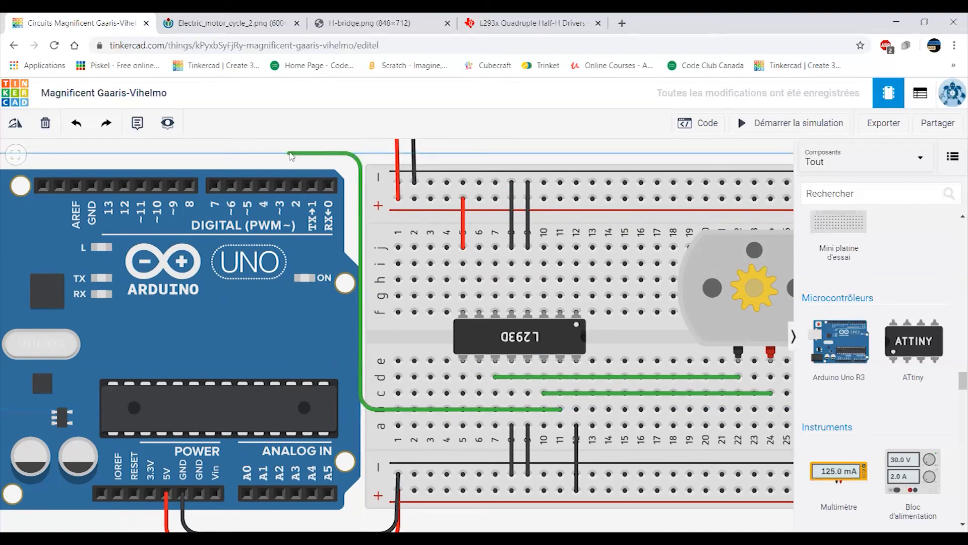
left_click(296, 157)
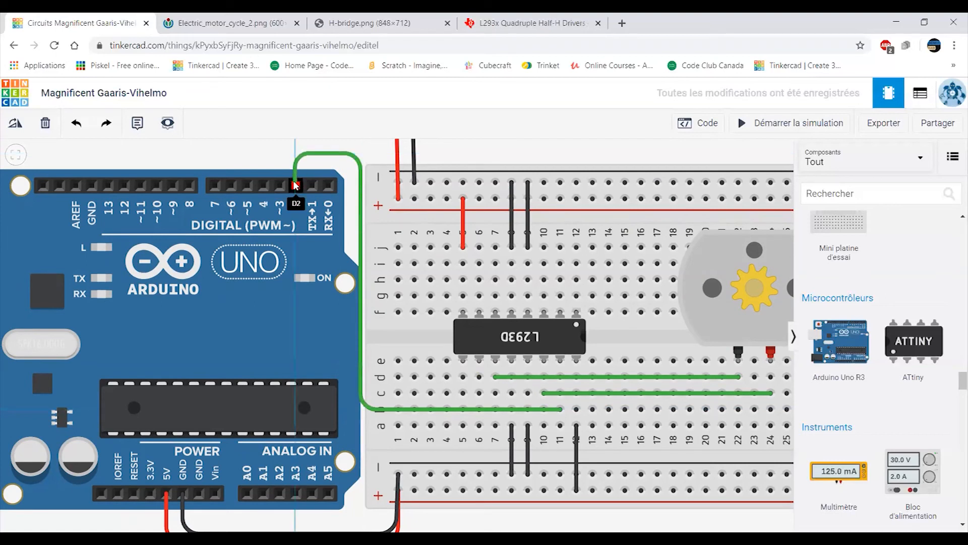
left_click(296, 186)
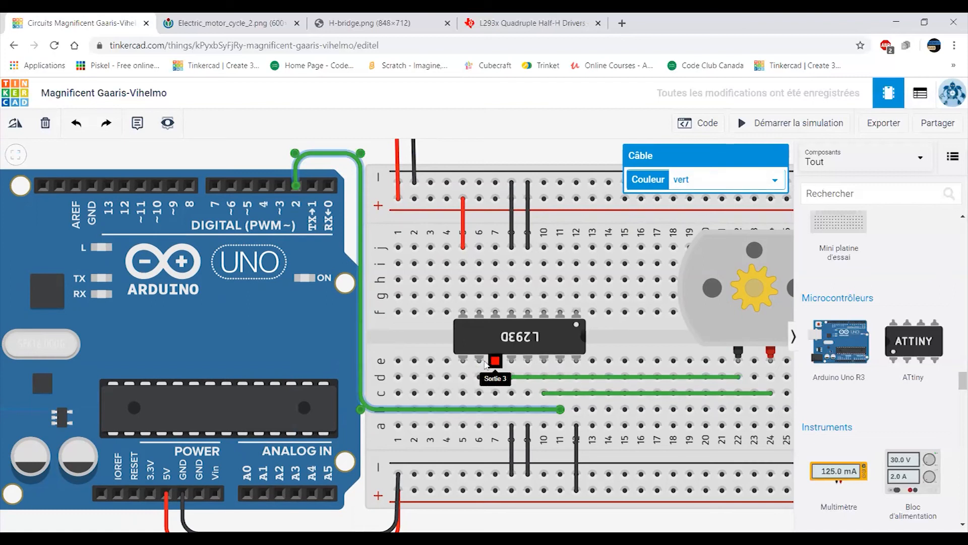
Wire the L293D's Entrée 3 pin from column 6, row c to Arduino pin 4 alongside the previous wire, and straighten its last bend
left_click(479, 392)
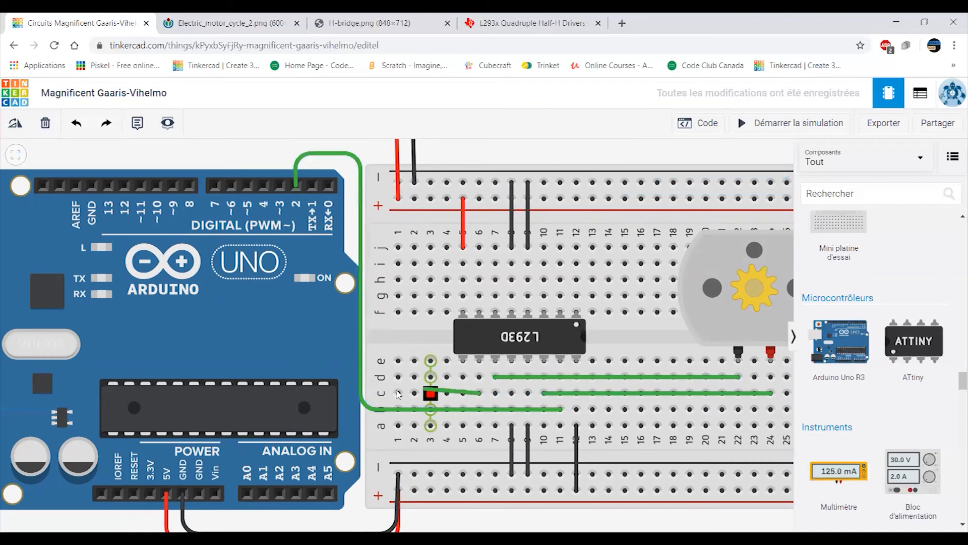
left_click(360, 394)
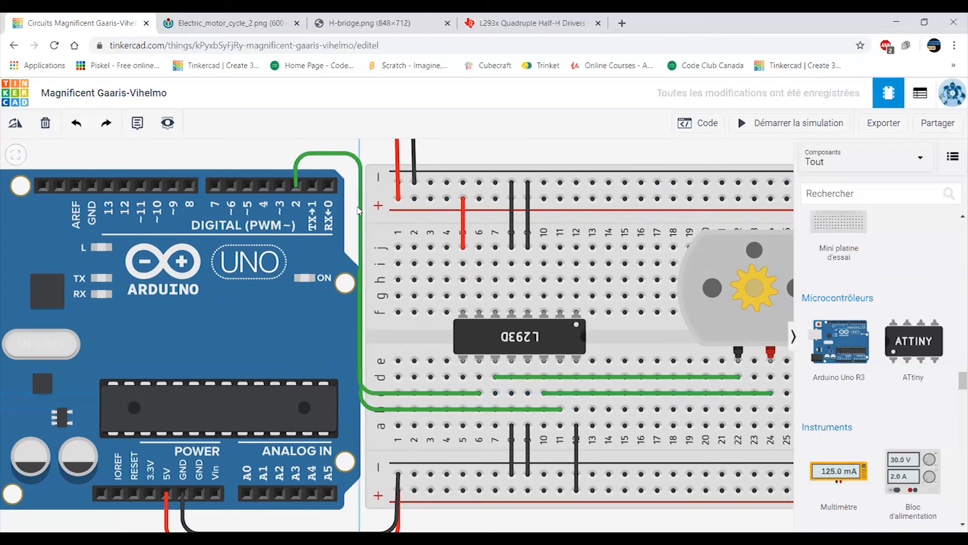
left_click(359, 154)
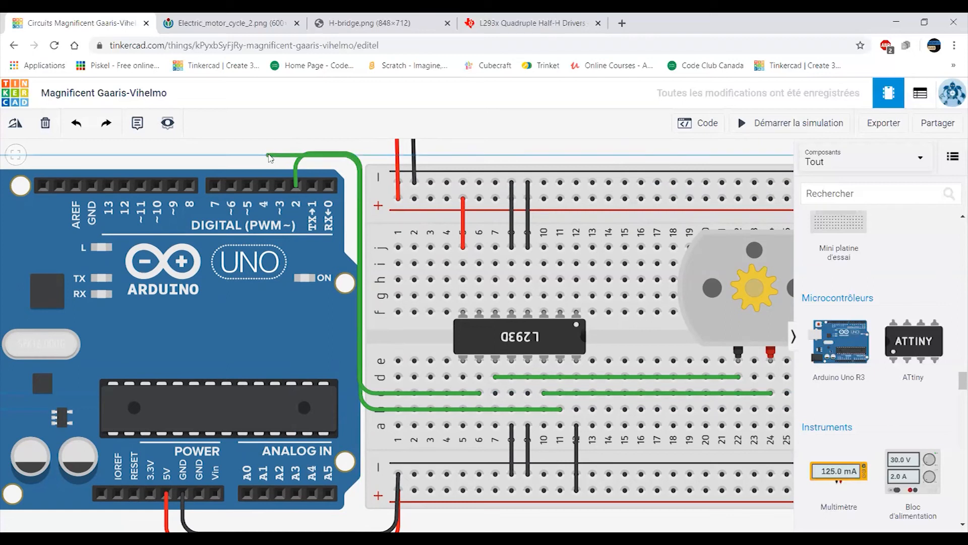
left_click(268, 155)
left_click(264, 185)
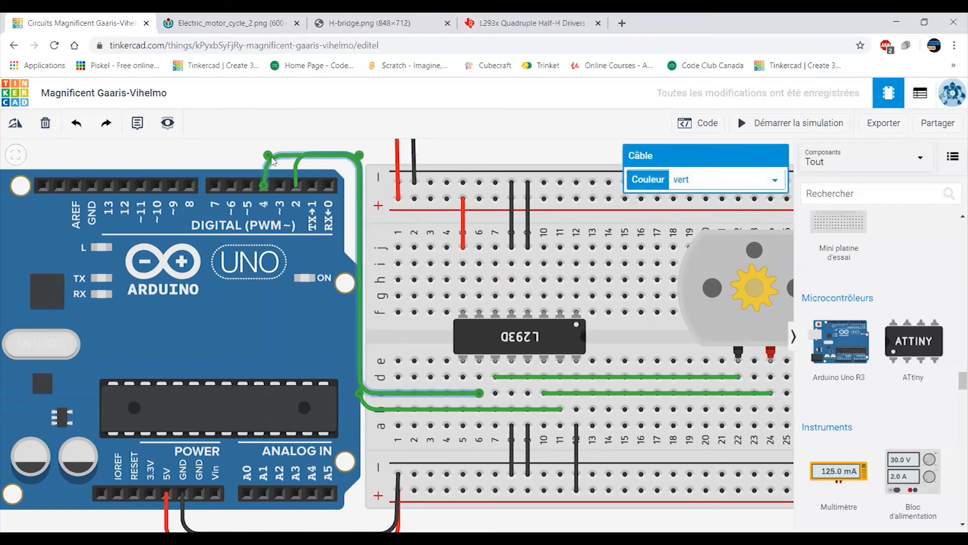
left_click_drag(261, 154, 263, 155)
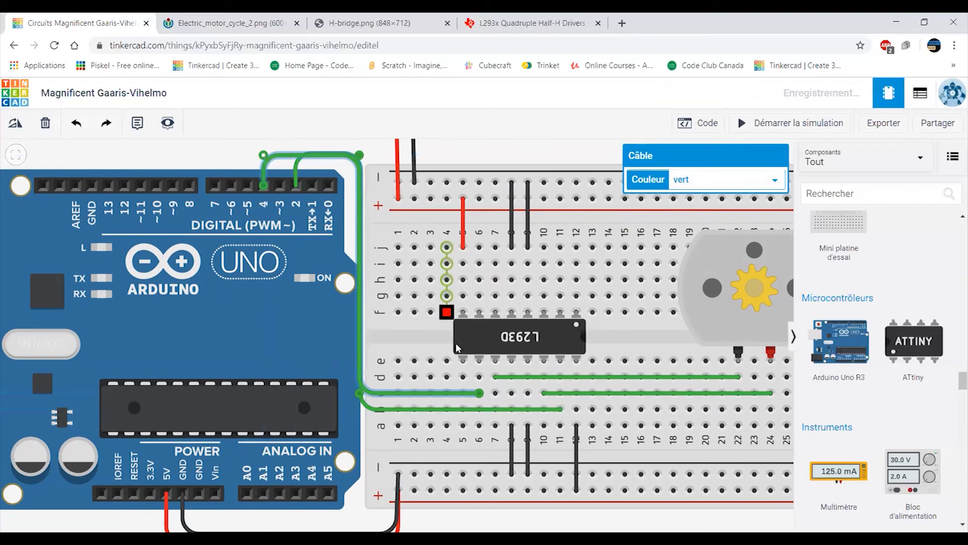
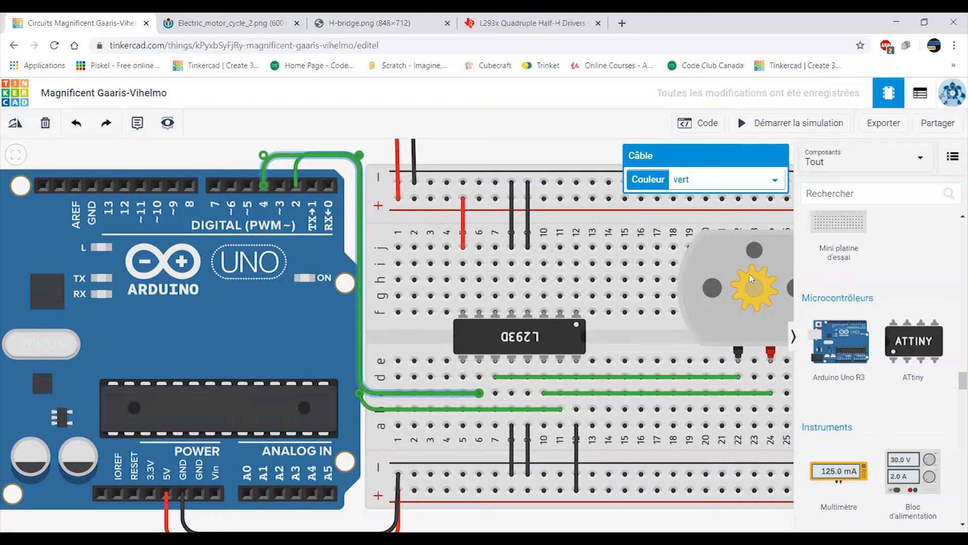
left_click_drag(333, 166, 341, 296)
left_click_drag(267, 247, 289, 197)
left_click_drag(317, 237, 295, 185)
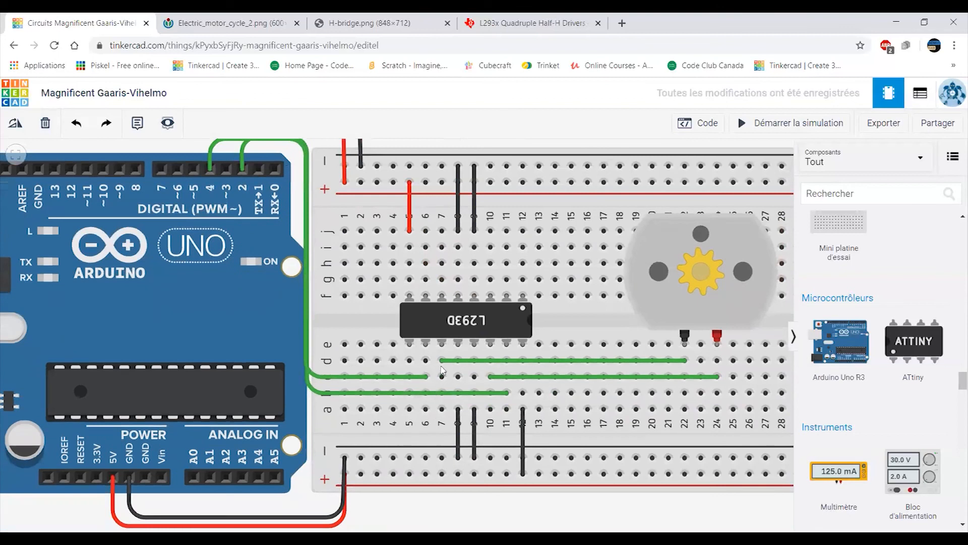
Wire the L293D's column 5 pin from row d to Arduino pin 3, routing the wire between the boards alongside the existing green wires
left_click(410, 360)
left_click(307, 362)
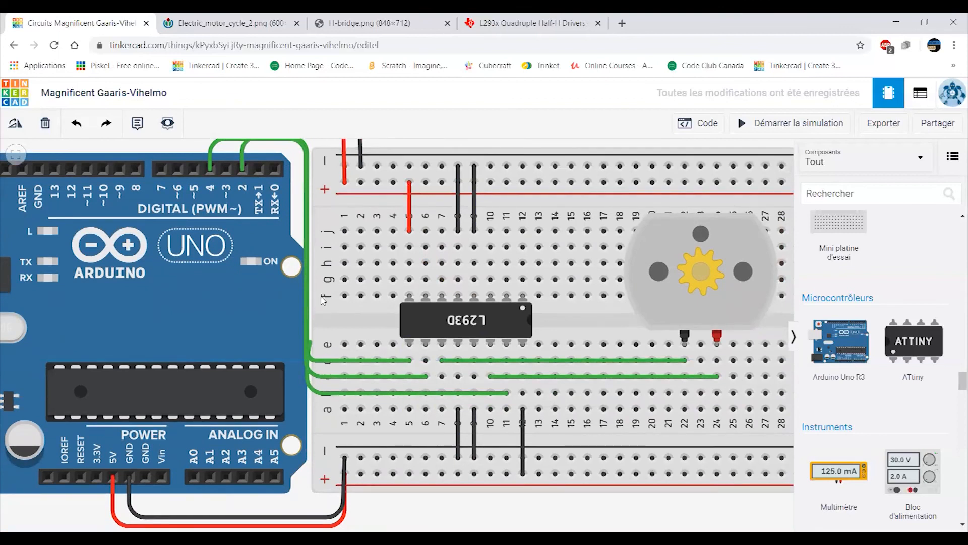
left_click(303, 150)
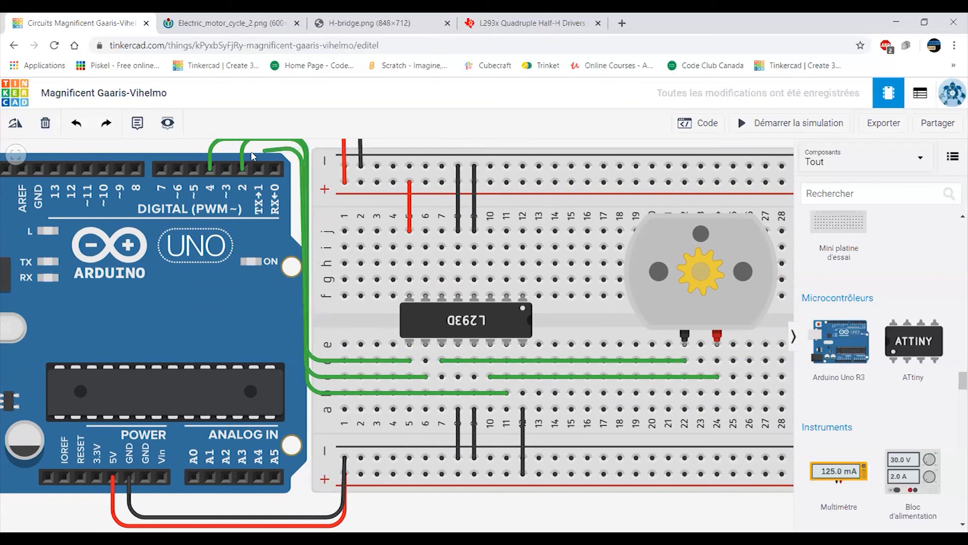
left_click(225, 168)
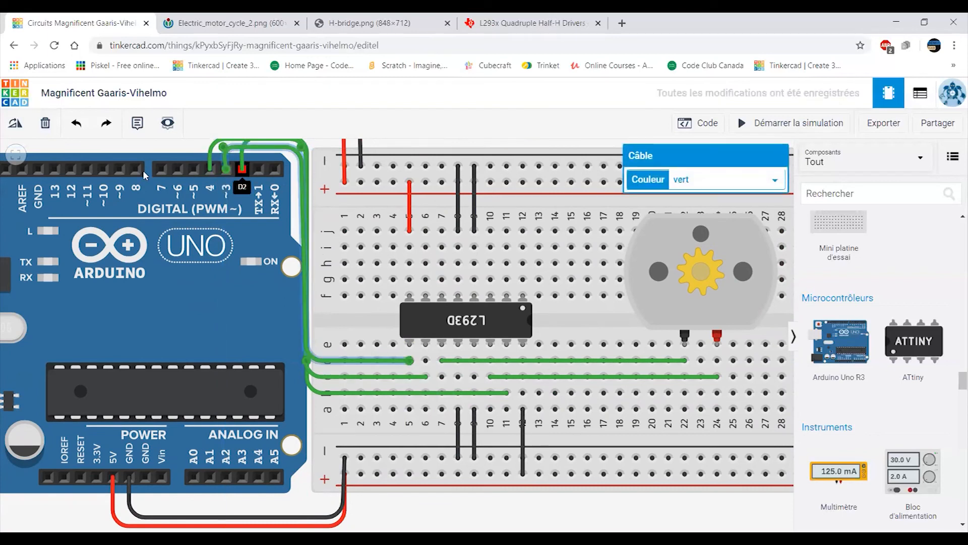
Recolor the black wire linking column 12, row a to the lower positive rail to red (rouge)
scroll(145, 175, "down", 1)
left_click_drag(378, 474, 374, 500)
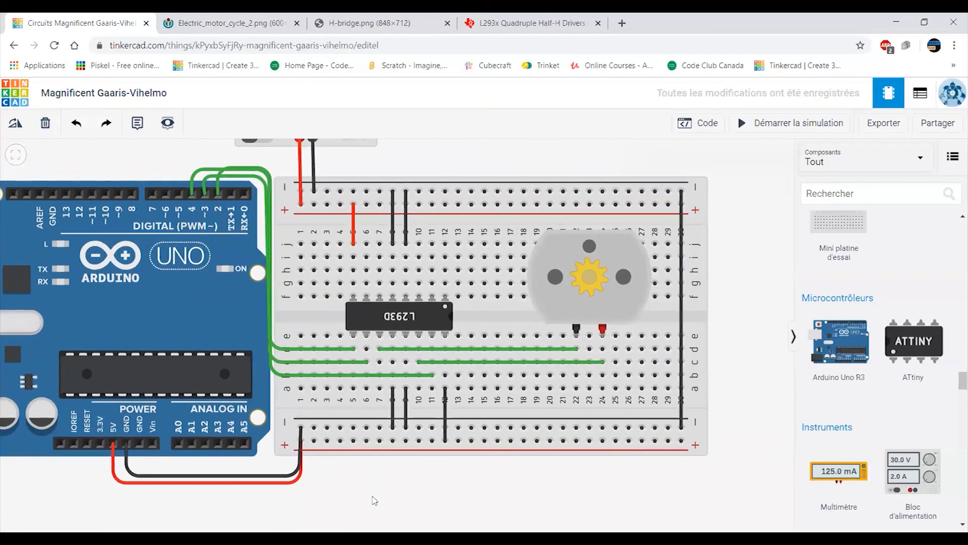
left_click_drag(735, 278, 754, 306)
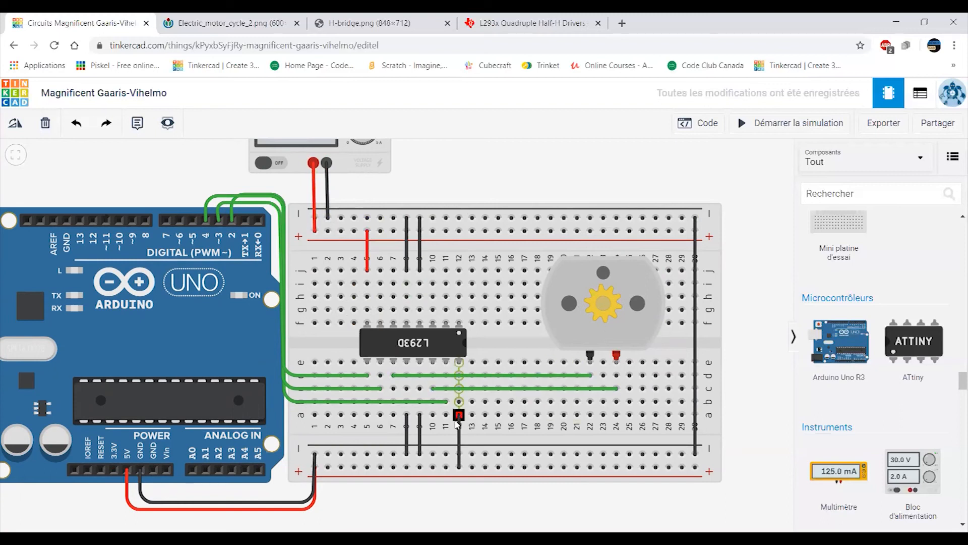
left_click(457, 458)
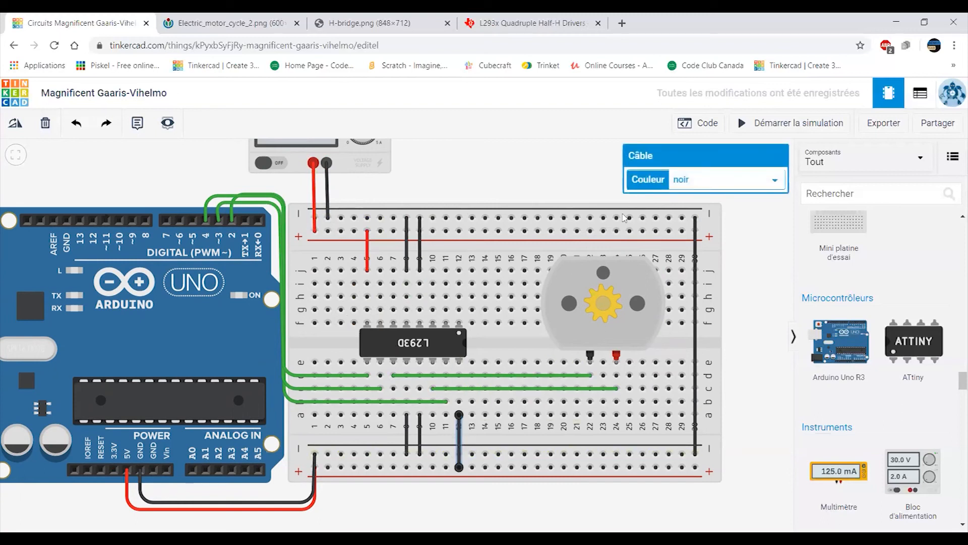
left_click(696, 183)
left_click(698, 207)
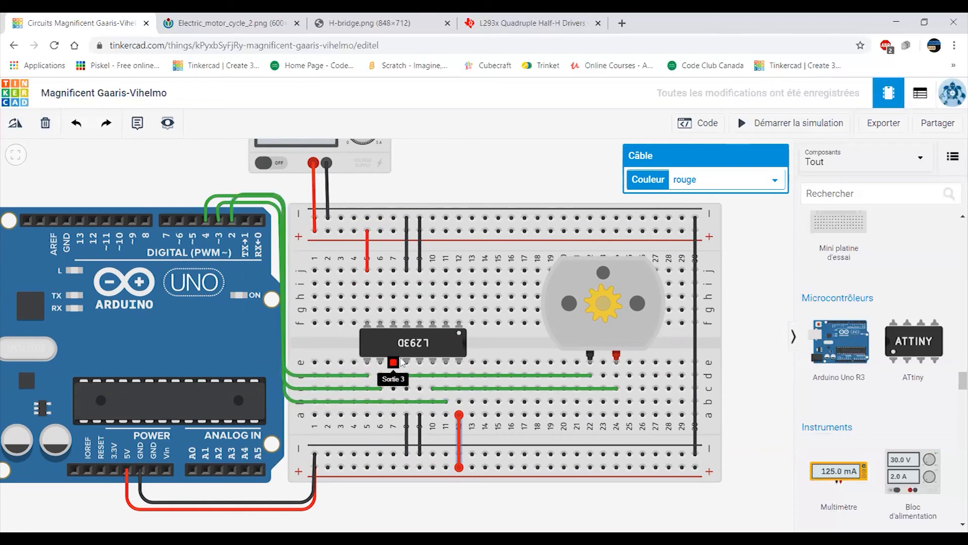
Review the H-bridge transistor diagram in the browser and return to the Tinkercad circuit
scroll(549, 361, "down", 1)
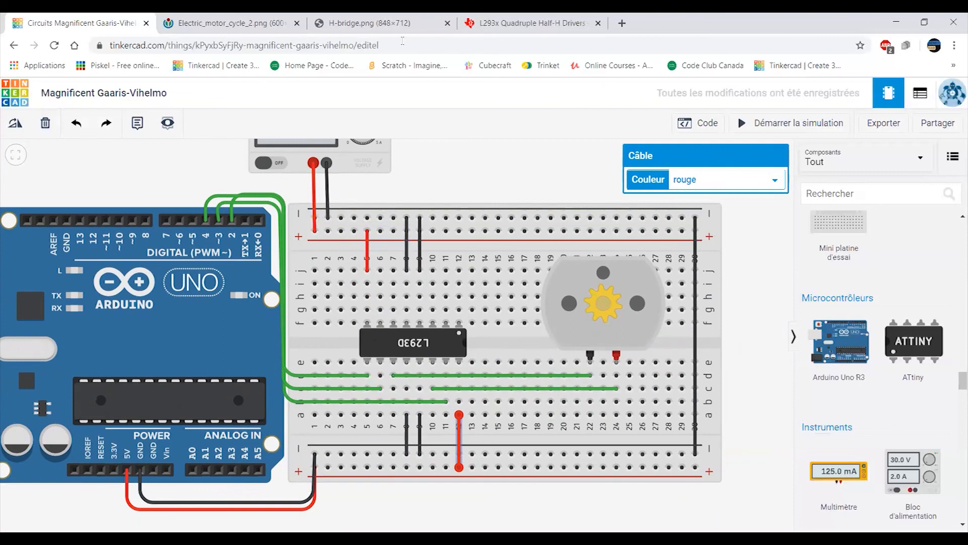
left_click(382, 23)
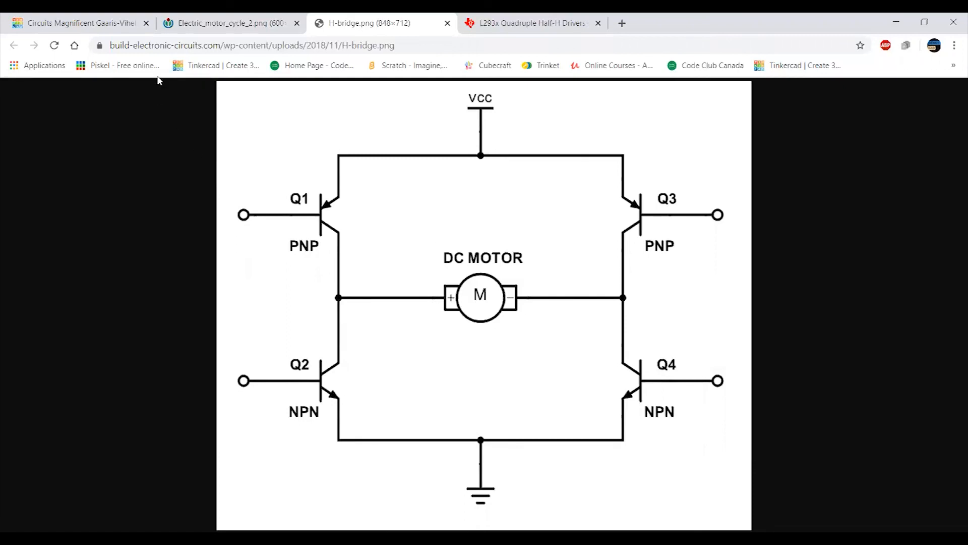
left_click(116, 23)
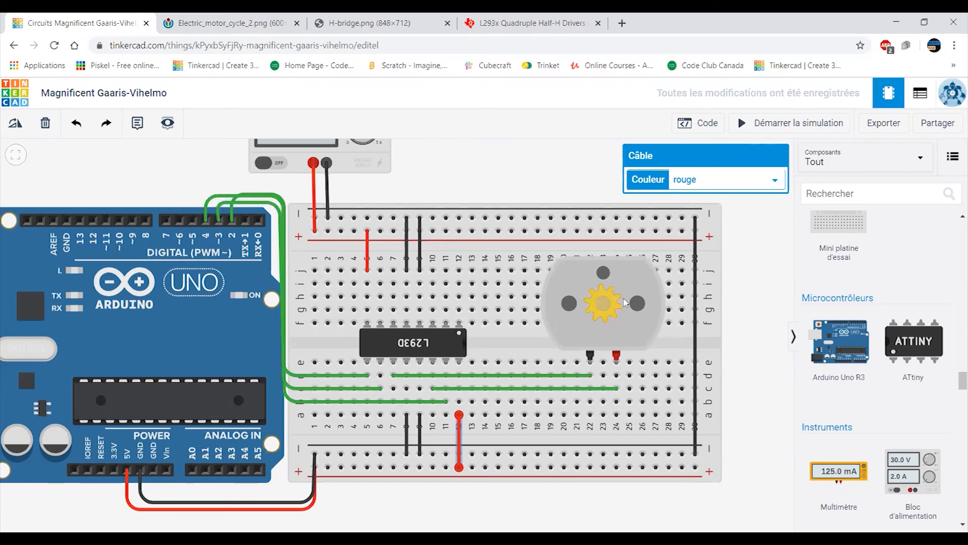
Remove the default LED blink blocks from the Arduino's code and switch the code editor to Blocs + texte
left_click_drag(743, 330, 475, 313)
scroll(695, 327, "down", 3)
scroll(475, 313, "up", 3)
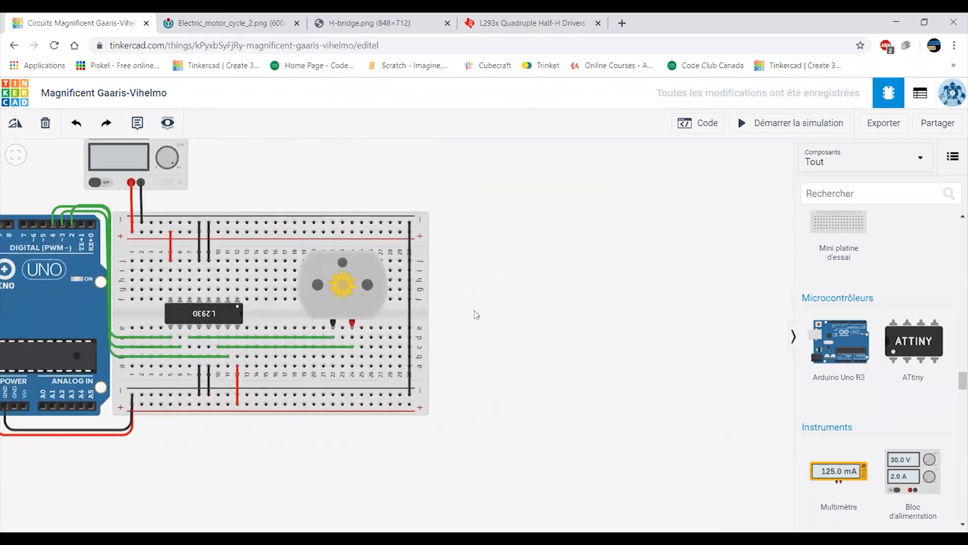
left_click(699, 127)
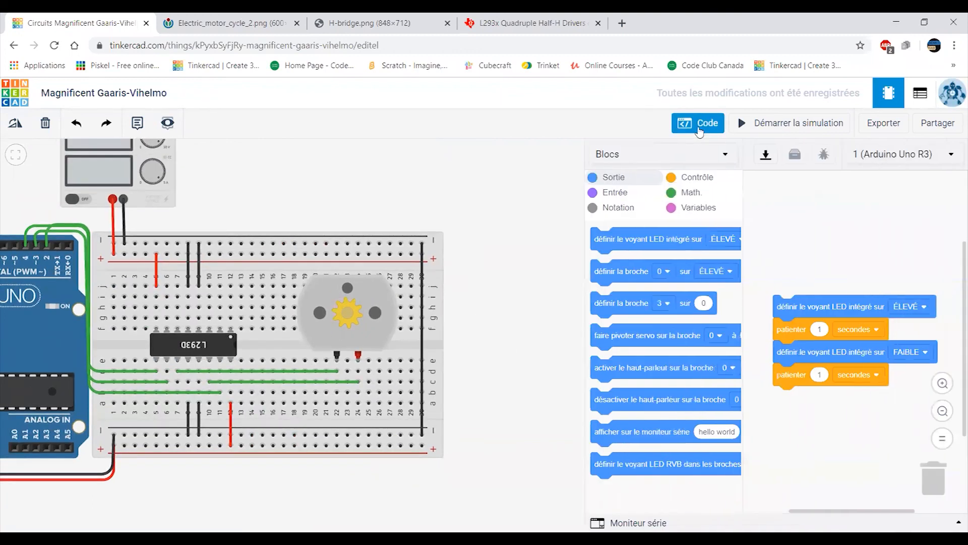
left_click_drag(799, 308, 625, 295)
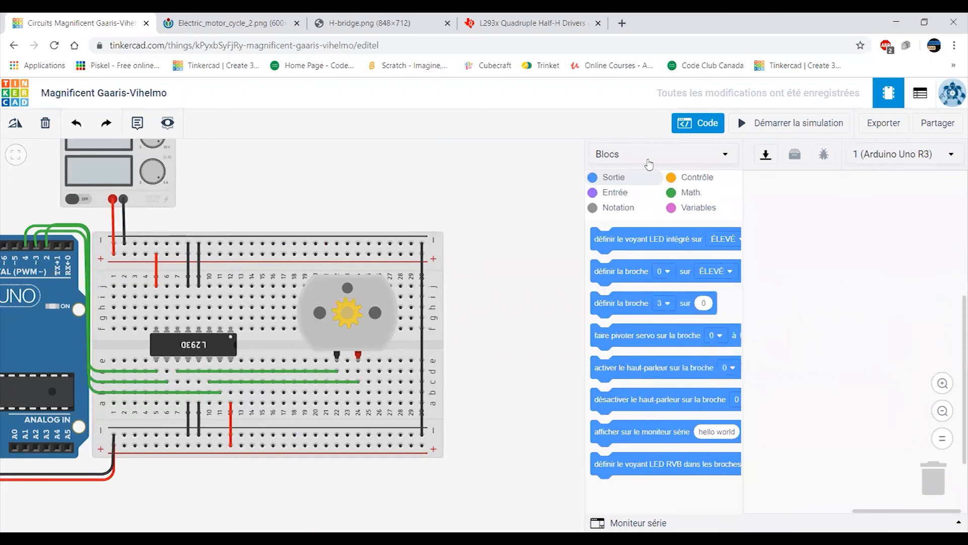
left_click(651, 154)
left_click(625, 197)
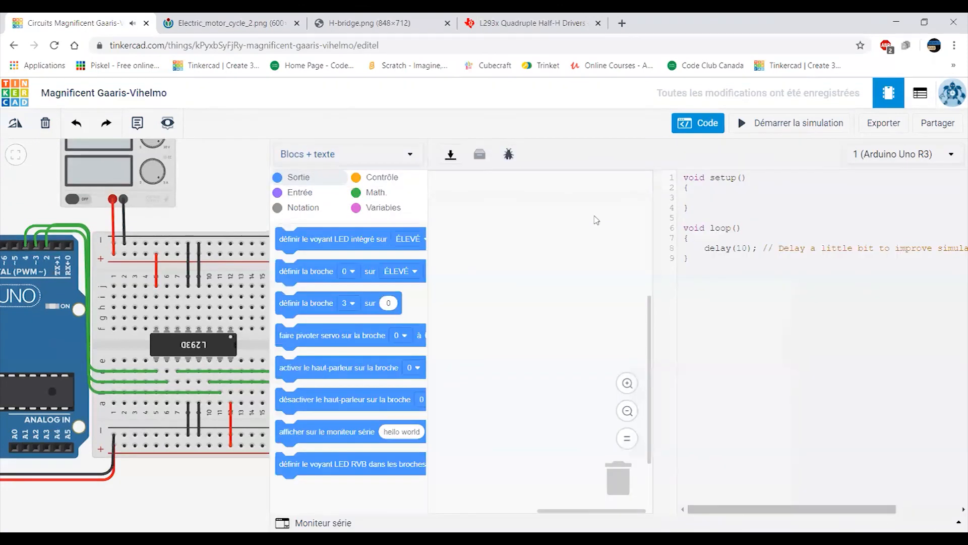
Add a digital "définir la broche" output block to the empty program and set its pin to 2
mouse_move(223, 190)
left_mouse_down()
mouse_move(154, 179)
mouse_move(208, 178)
left_mouse_up()
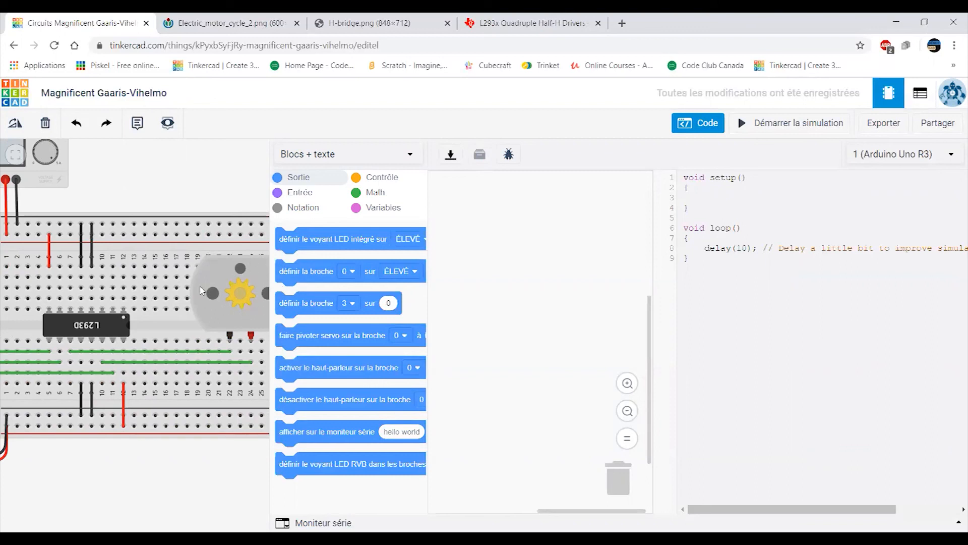
mouse_move(122, 184)
left_mouse_down()
mouse_move(202, 180)
mouse_move(207, 195)
mouse_move(222, 197)
left_mouse_up()
left_click_drag(48, 189, 59, 191)
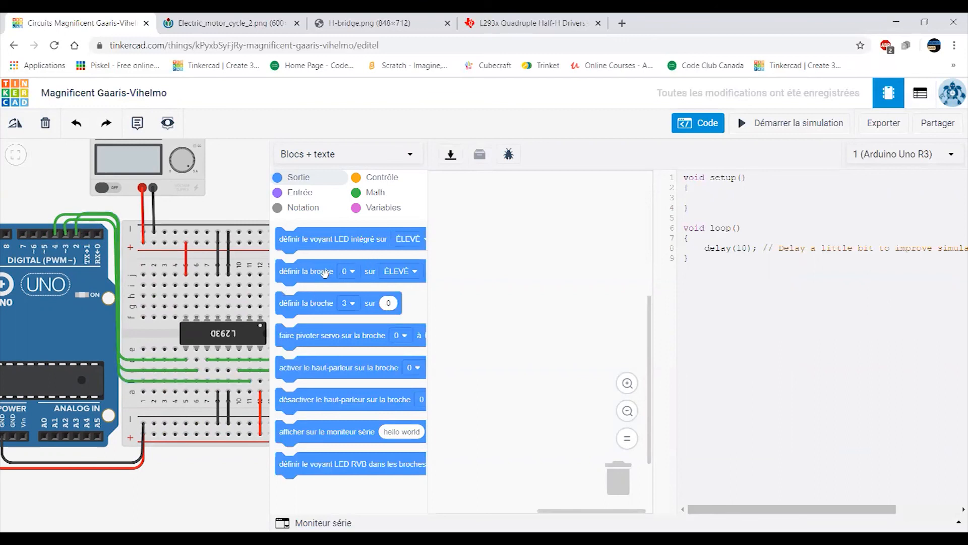
left_click_drag(324, 272, 521, 244)
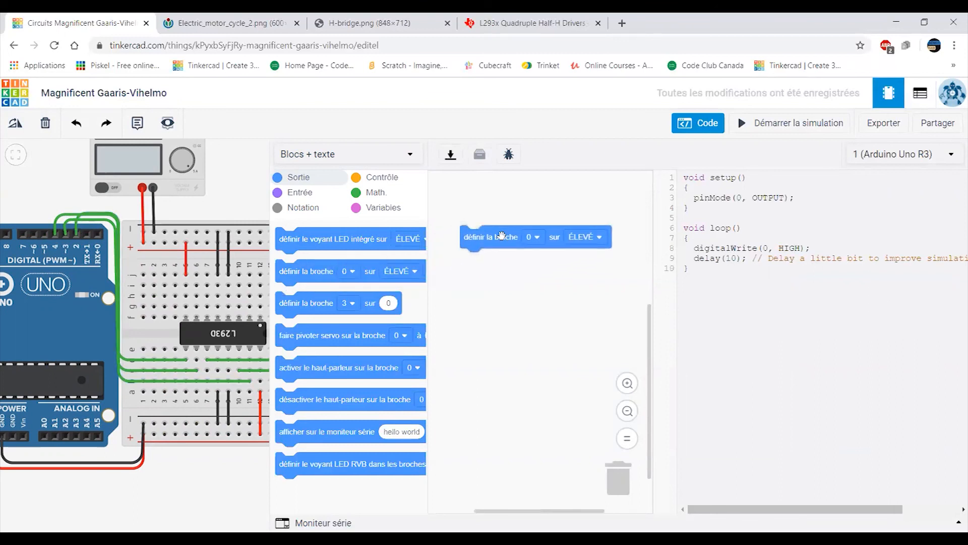
left_click(532, 240)
left_click(522, 291)
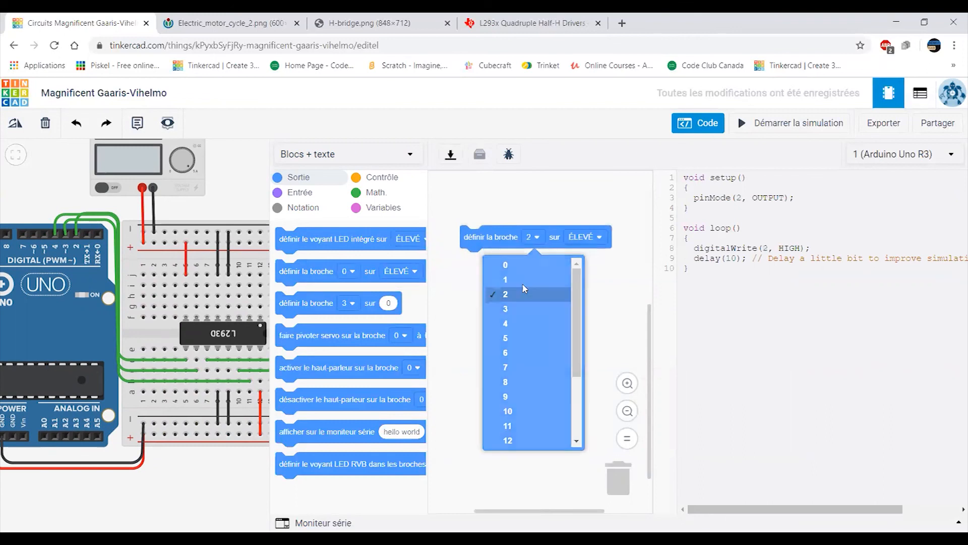
Duplicate the pin 2 block, attach the copy beneath it and set the copy's pin to 4
right_click(493, 238)
left_click(510, 251)
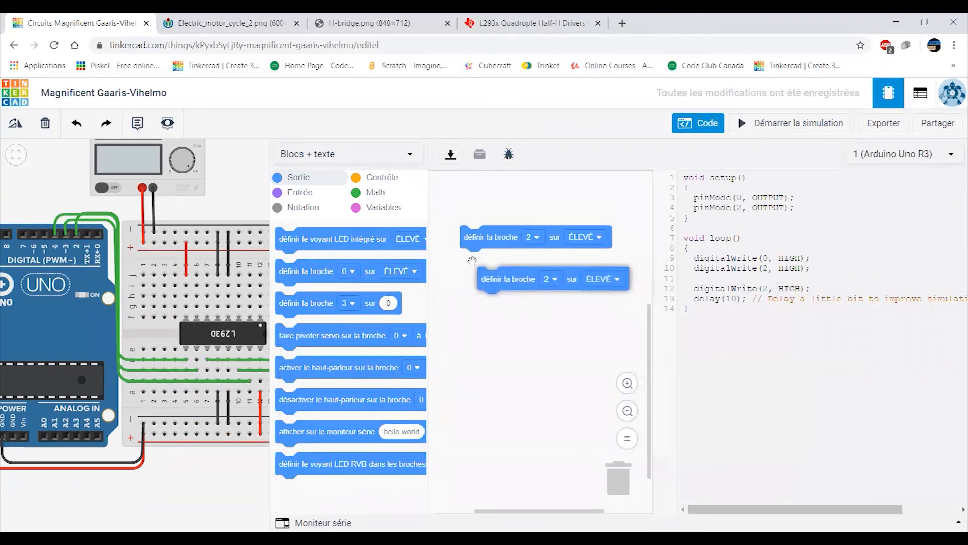
left_click_drag(545, 279, 529, 261)
left_click(531, 260)
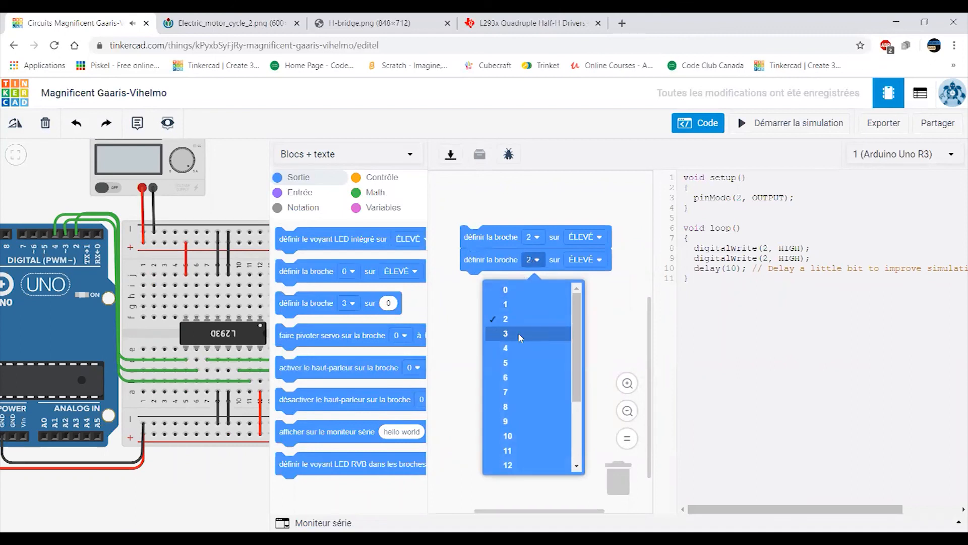
left_click(516, 349)
Following the H-bridge diagram, set the pin 2 block to ÉLEVÉ and the pin 4 block to FAIBLE
left_click(370, 23)
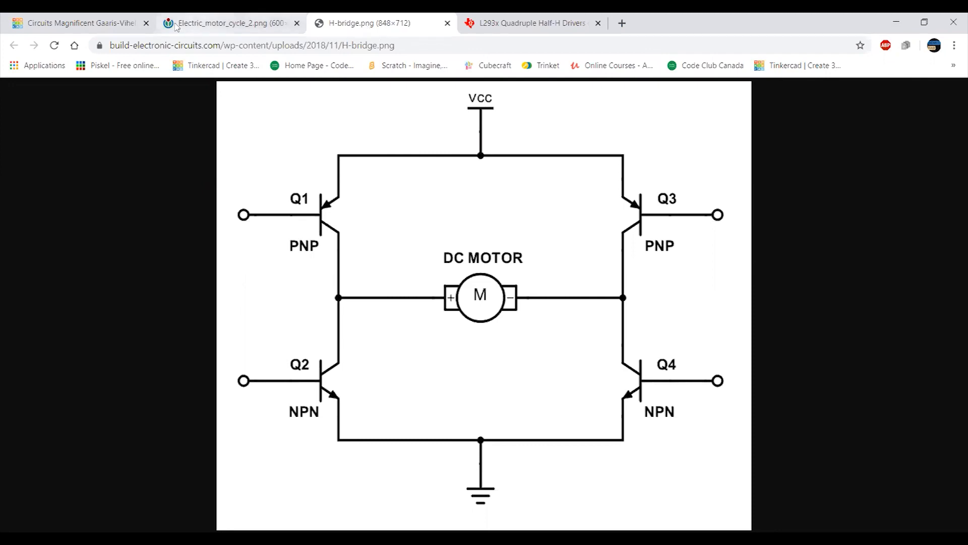
left_click(142, 23)
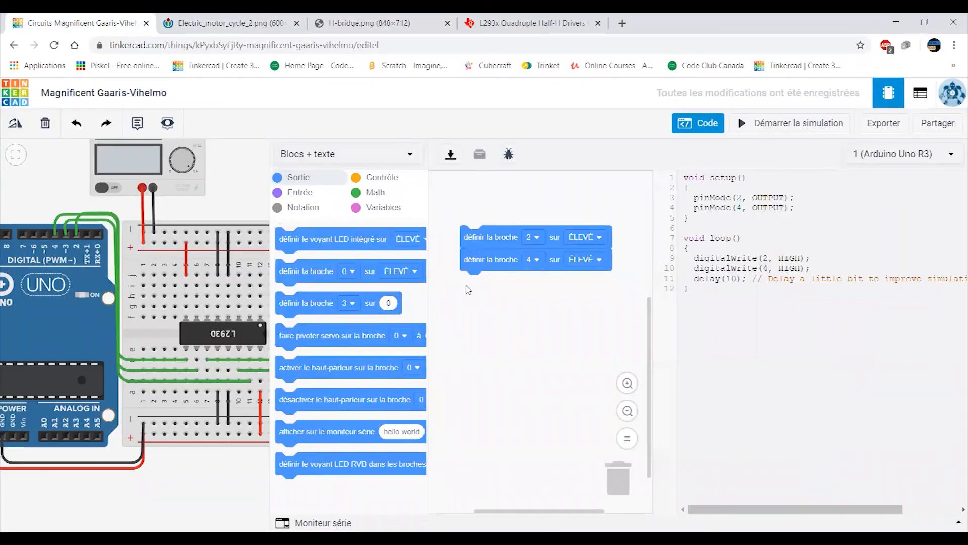
left_click(581, 237)
left_click(580, 265)
left_click(580, 259)
left_click(577, 303)
left_click_drag(545, 326, 527, 329)
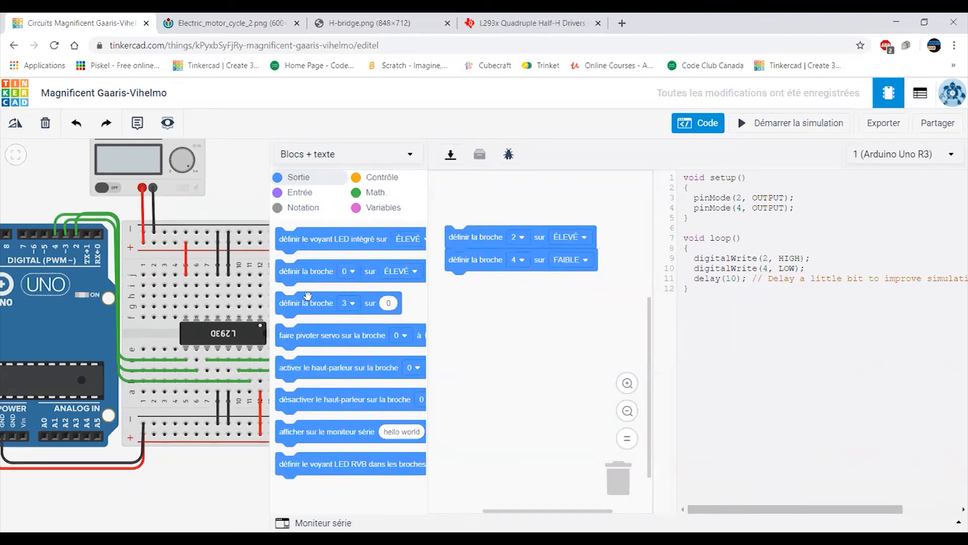
Attach an analog "définir la broche 3" block below the pin 4 block and set its value to 1023
left_click_drag(306, 305, 475, 284)
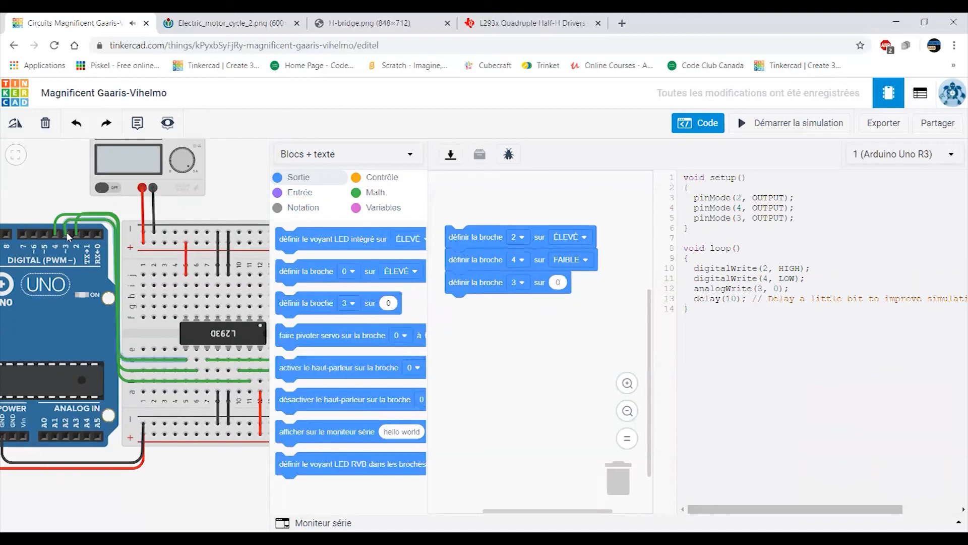
left_click(556, 282)
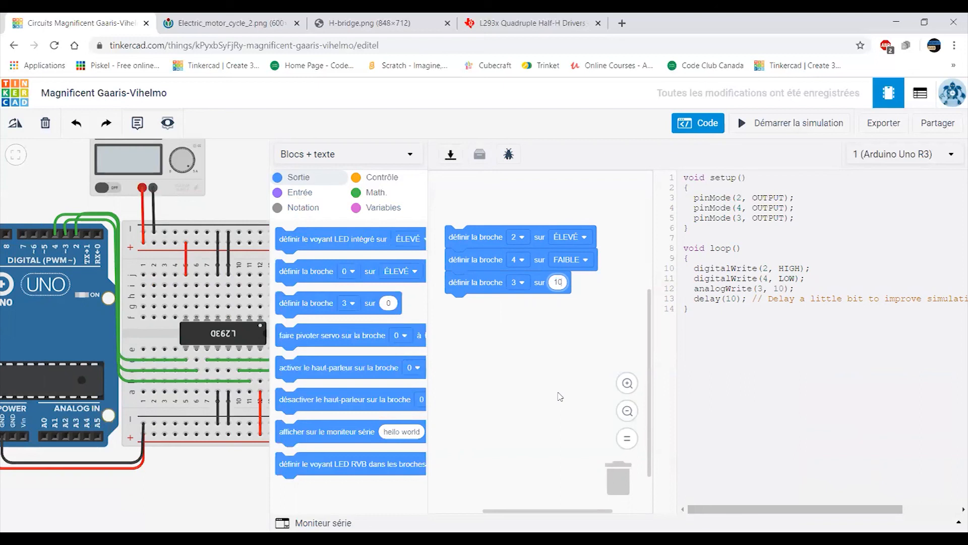
type("23")
Add a "patienter" wait block at the end of the program and set it to 2 seconds
left_click(376, 178)
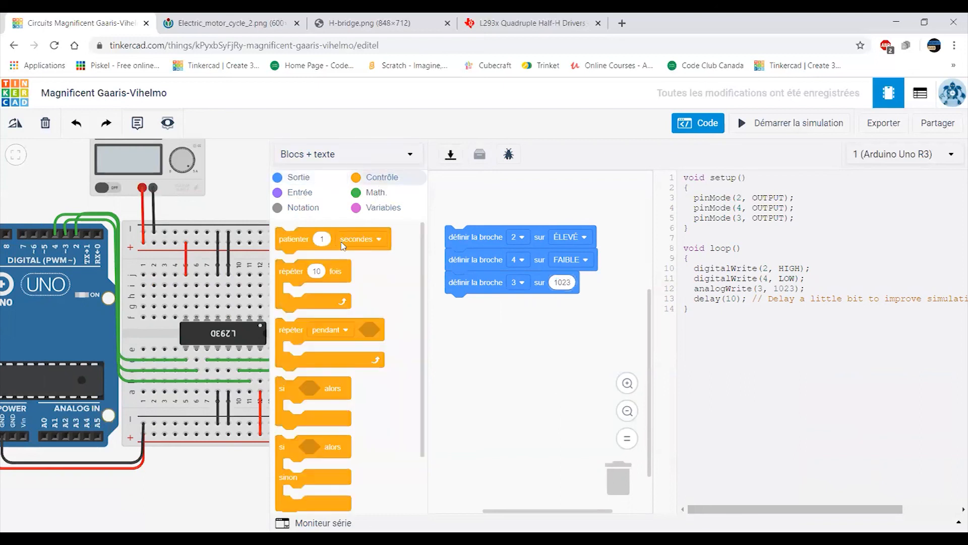
left_click_drag(342, 245, 493, 309)
left_click(492, 306)
type("2")
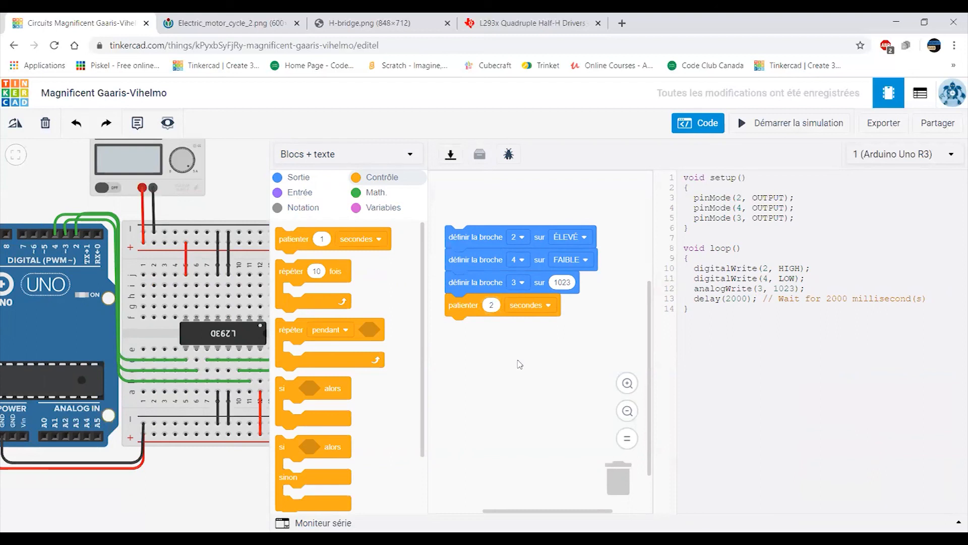
Duplicate the whole four-block stack and attach the copy beneath the 2-second wait block
left_click_drag(532, 405, 529, 354)
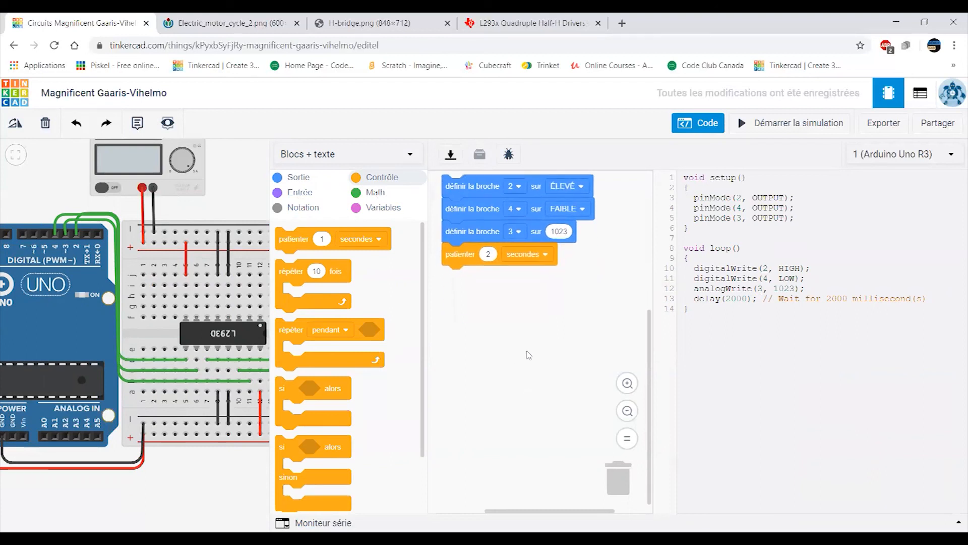
right_click(466, 183)
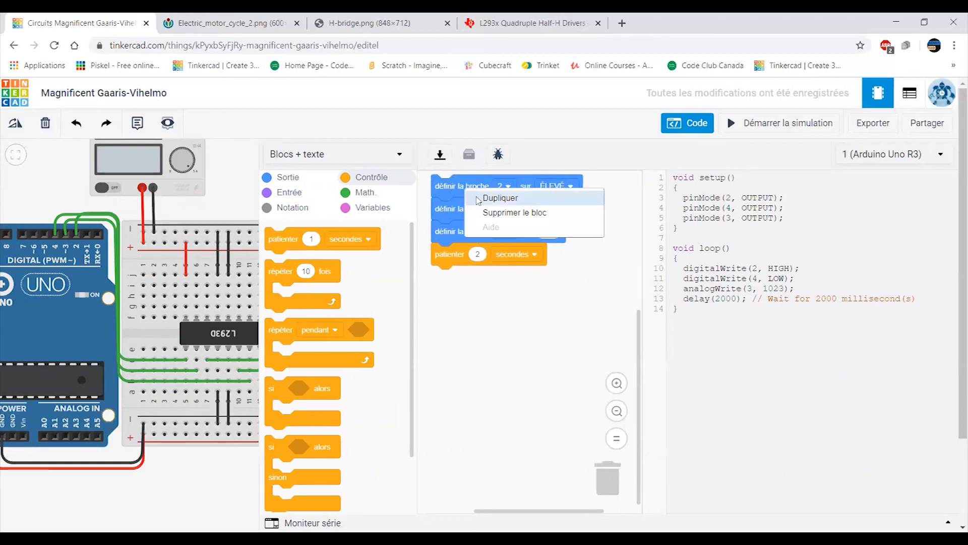
left_click(485, 197)
left_click_drag(477, 301, 453, 279)
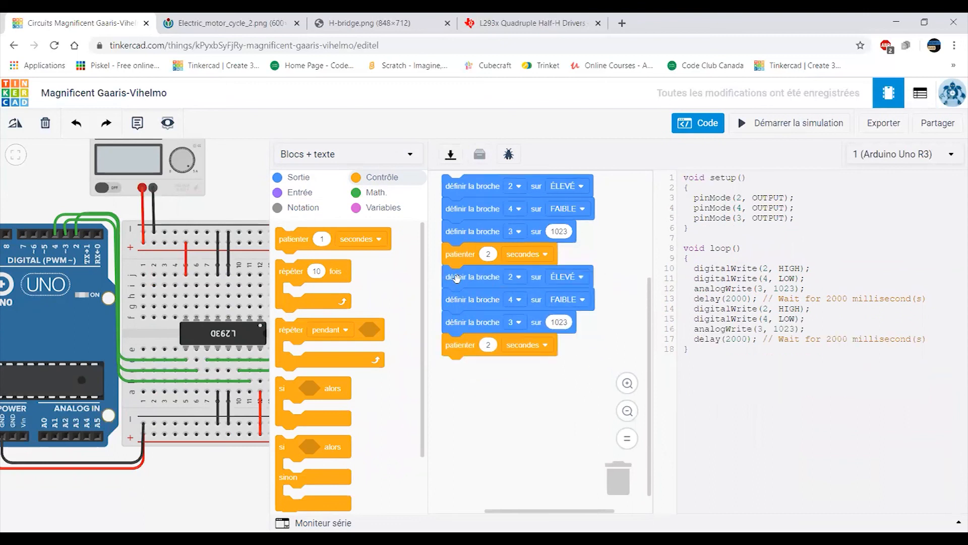
In the duplicated stack, set pin 2 to FAIBLE, pin 4 to ÉLEVÉ and pin 3 to 500
left_click(582, 278)
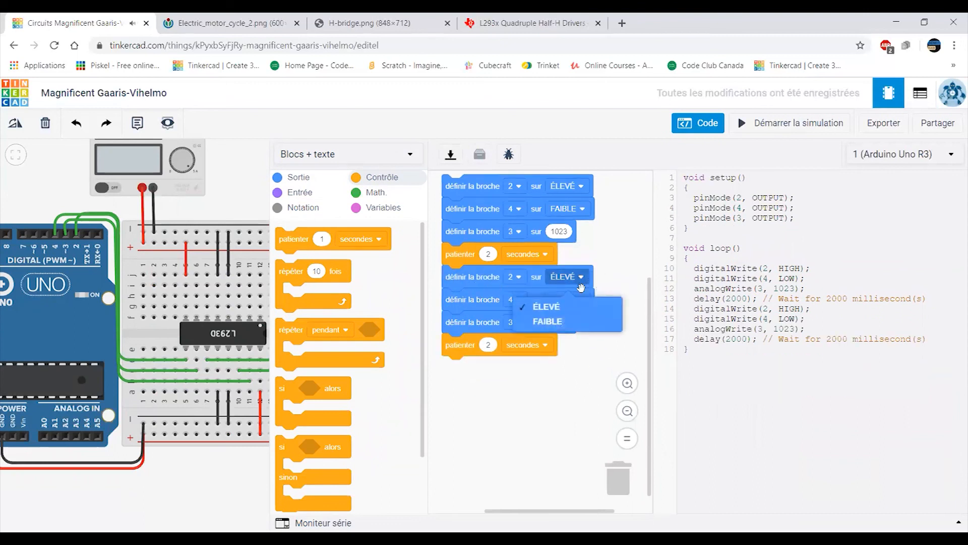
left_click(585, 326)
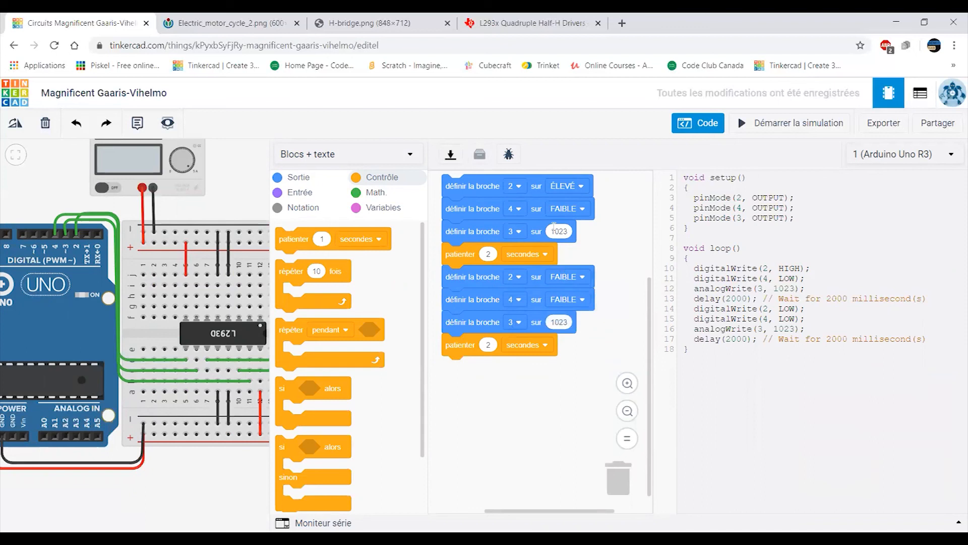
left_click(589, 298)
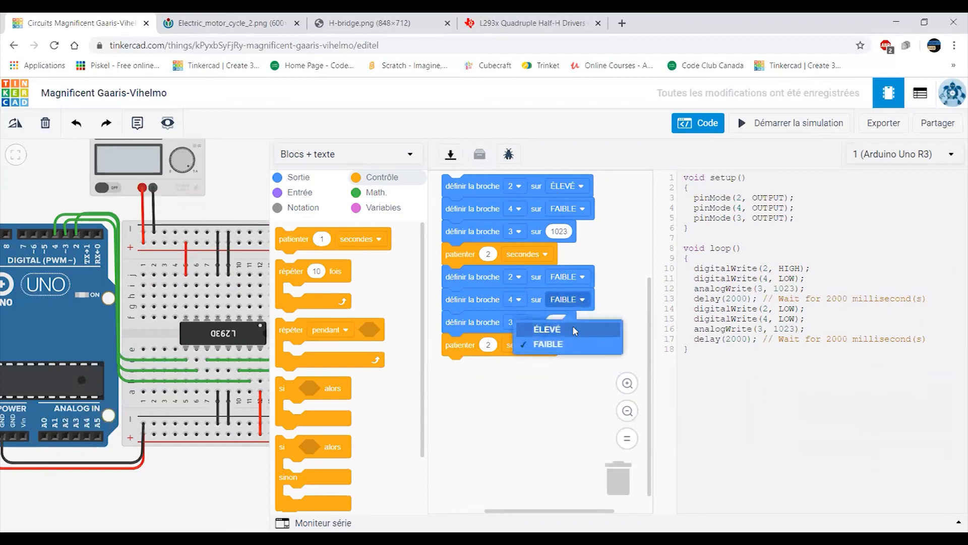
left_click(557, 328)
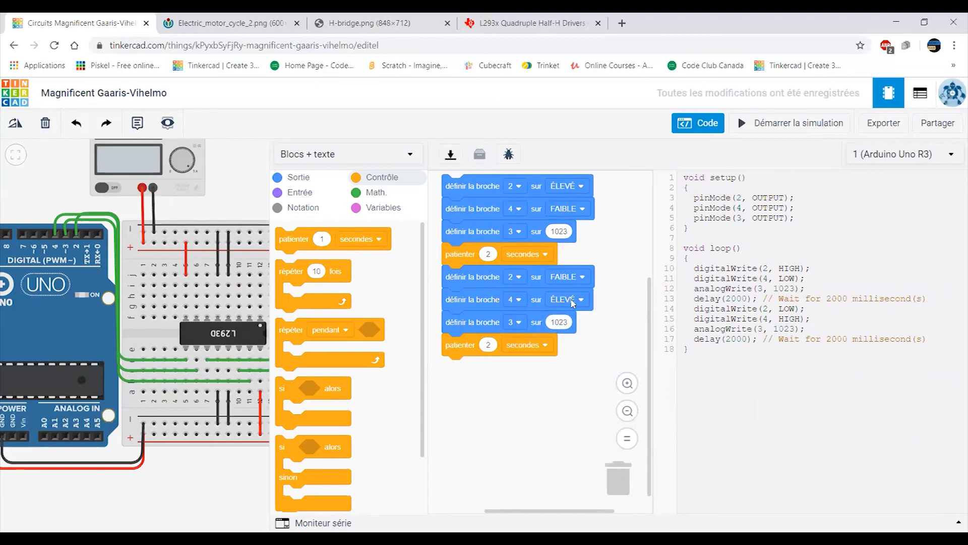
left_click(559, 323)
type("500")
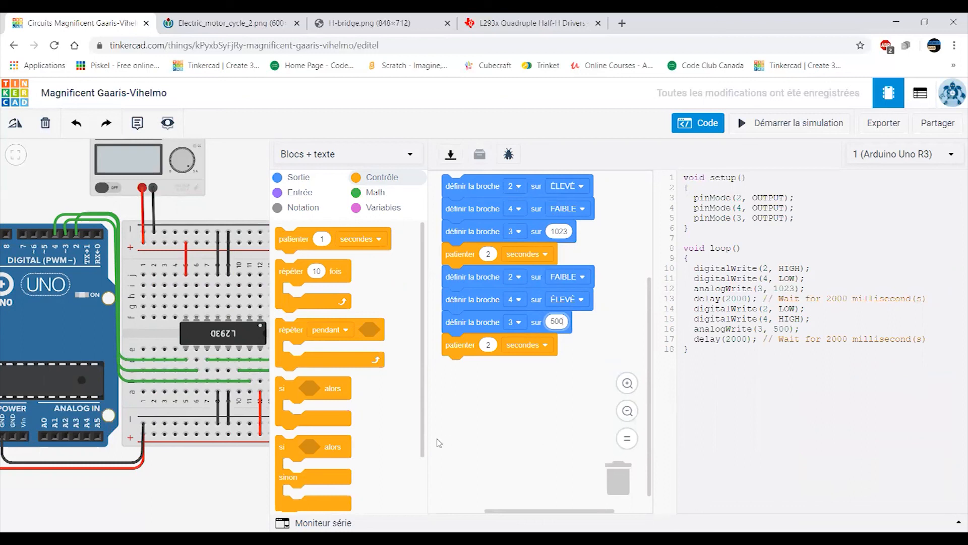
Review the generated code, examining the pinMode output declarations and the digitalWrite and analogWrite calls that match the first blocks
left_click(506, 408)
scroll(513, 404, "up", 2)
scroll(519, 406, "down", 1)
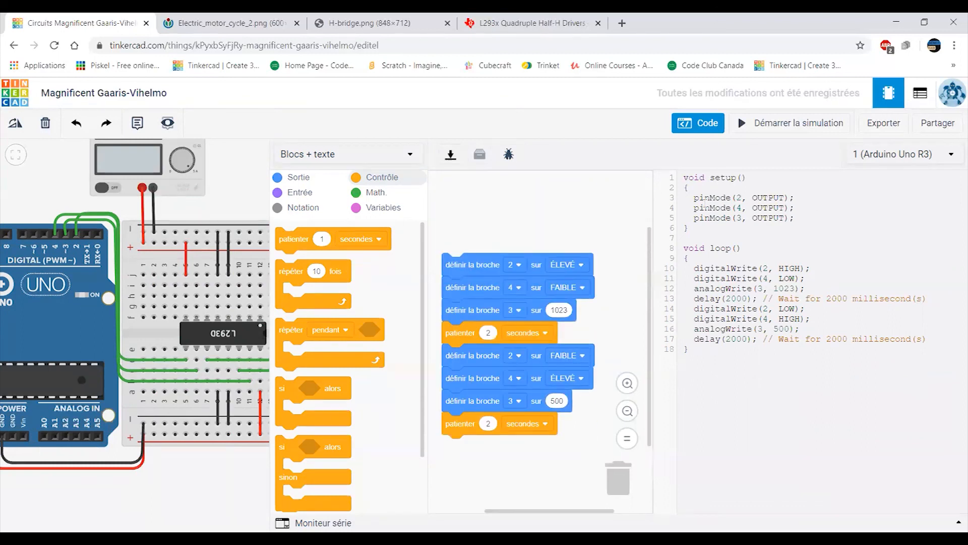
left_click_drag(695, 197, 730, 197)
left_click_drag(753, 198, 790, 198)
left_click_drag(695, 268, 797, 278)
double_click(696, 288)
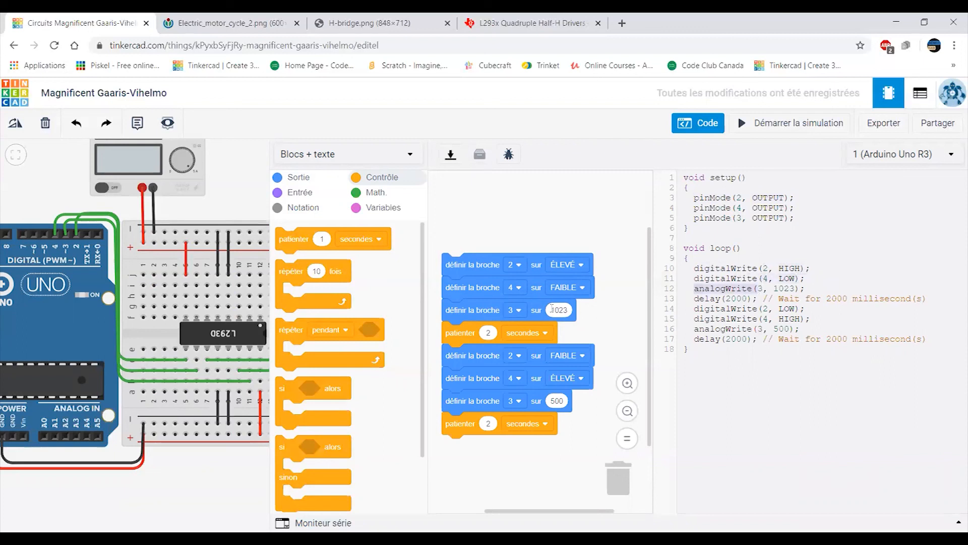
Check the L293D and motor wiring against the program, close the code editor and start the simulation
scroll(177, 473, "down", 1)
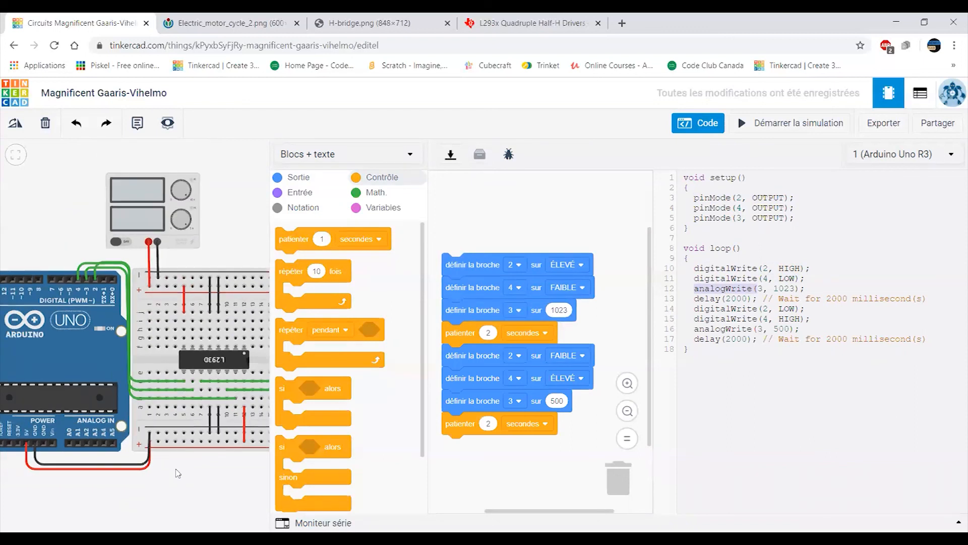
left_click_drag(186, 483, 132, 446)
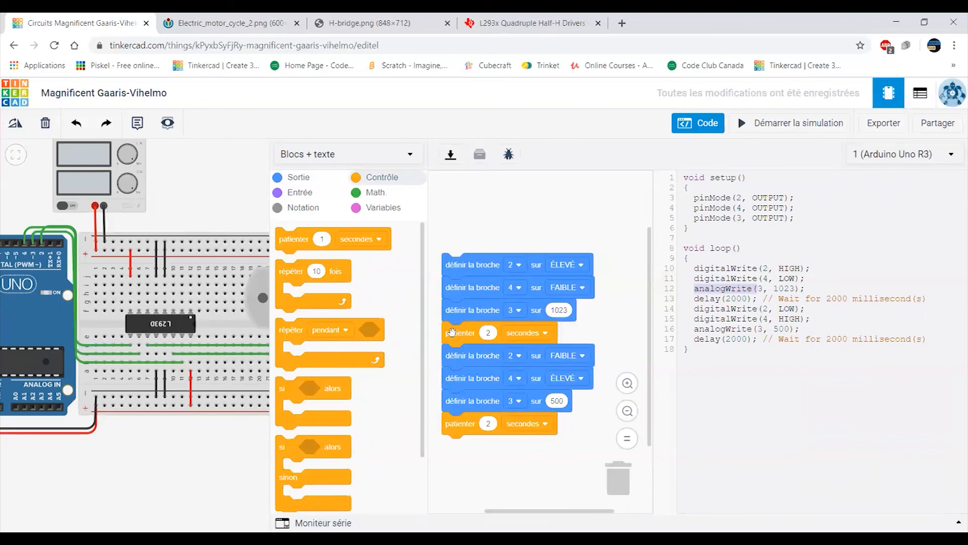
left_click_drag(192, 438, 114, 424)
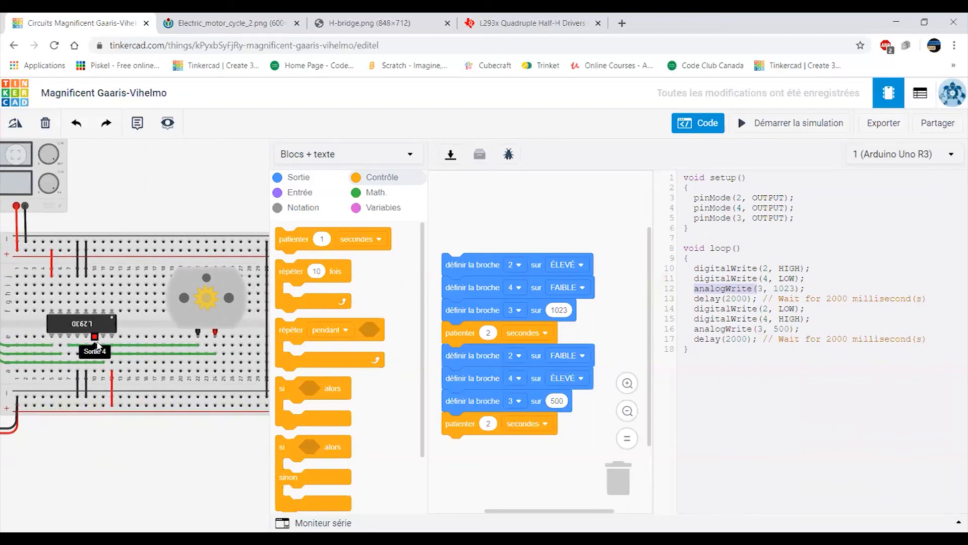
left_click(696, 126)
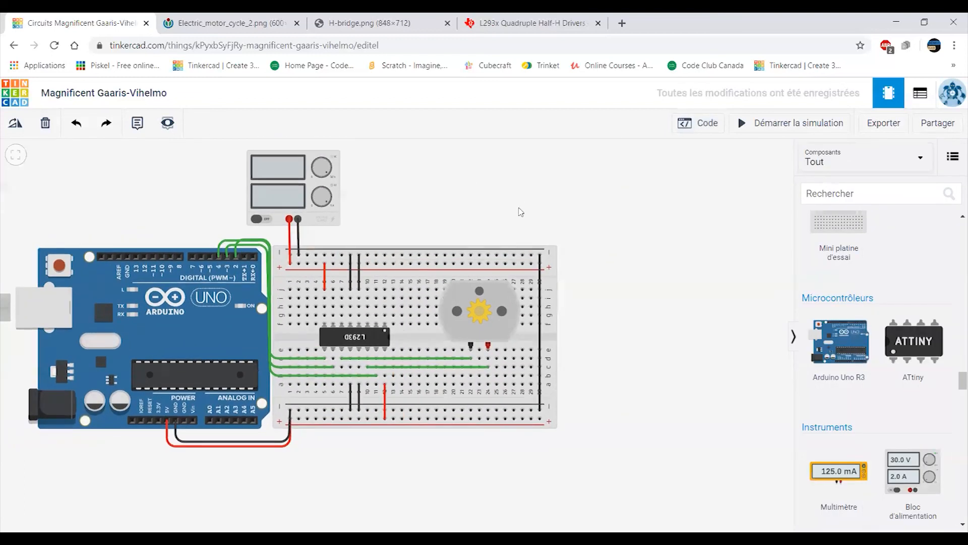
scroll(466, 328, "up", 3)
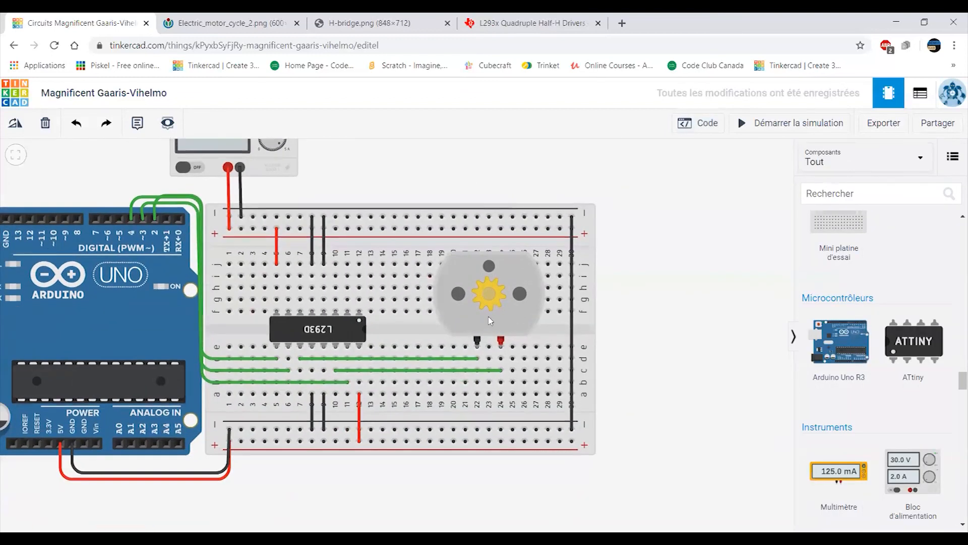
left_click(763, 126)
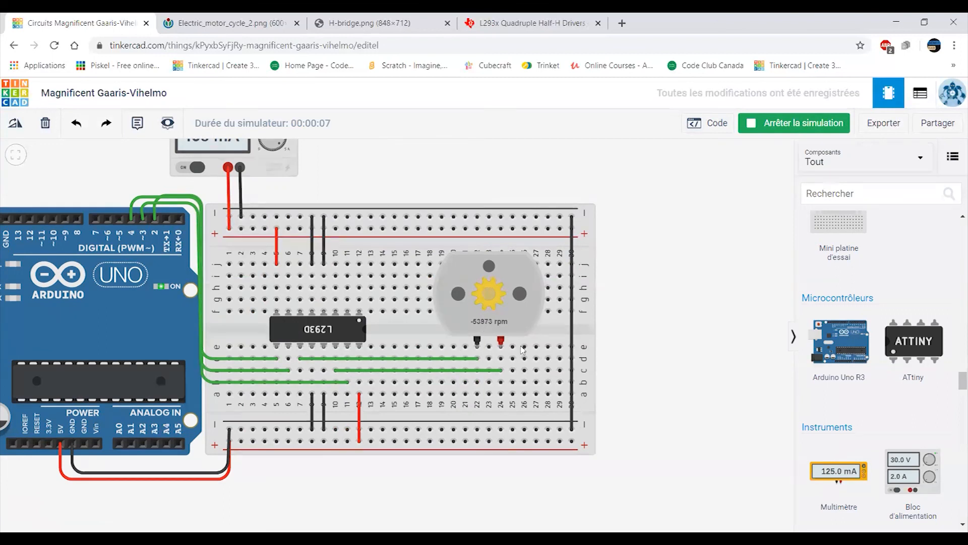
Set the power supply's voltage to 13.4 V while the simulation is running
left_click(306, 331)
left_click(510, 295)
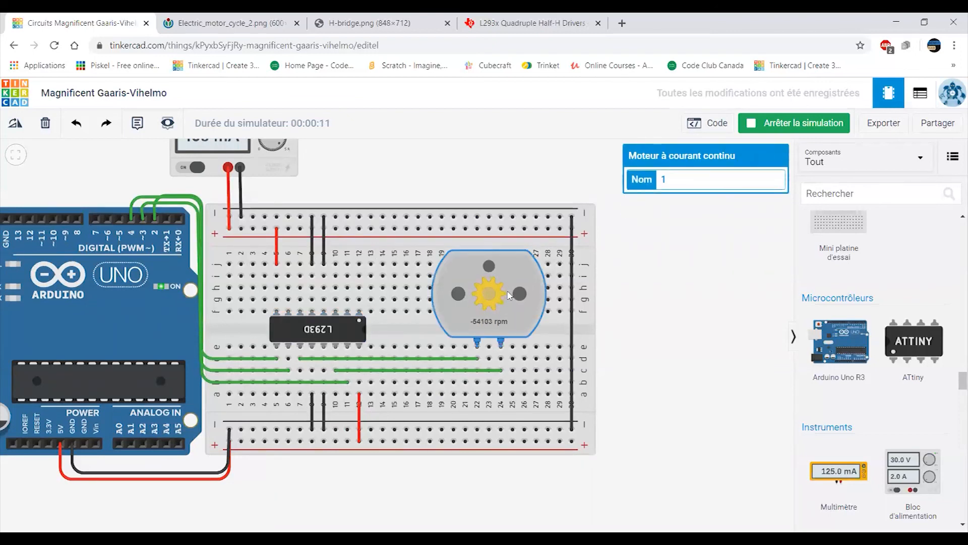
left_click_drag(664, 391, 743, 344)
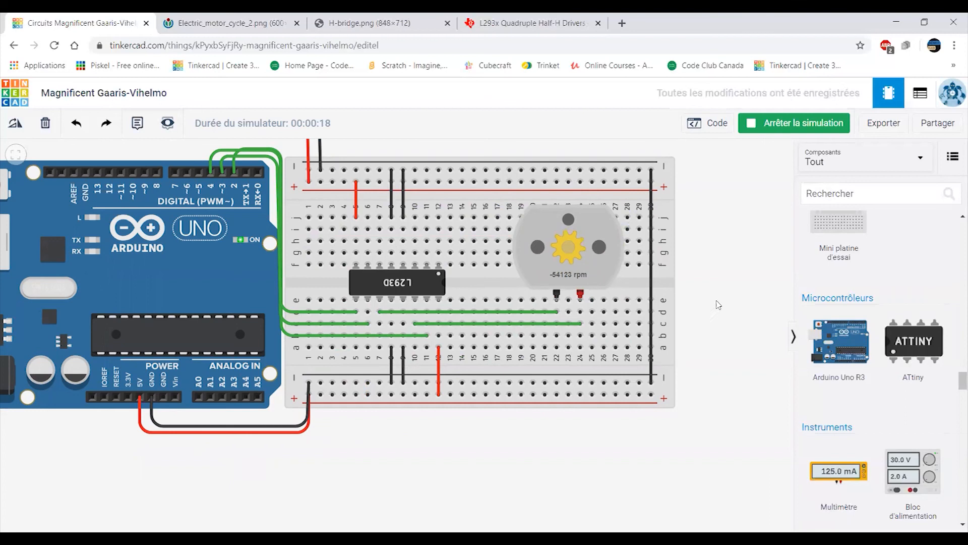
left_click_drag(718, 301, 762, 426)
mouse_move(404, 181)
left_mouse_down()
mouse_move(397, 158)
mouse_move(404, 170)
left_mouse_up()
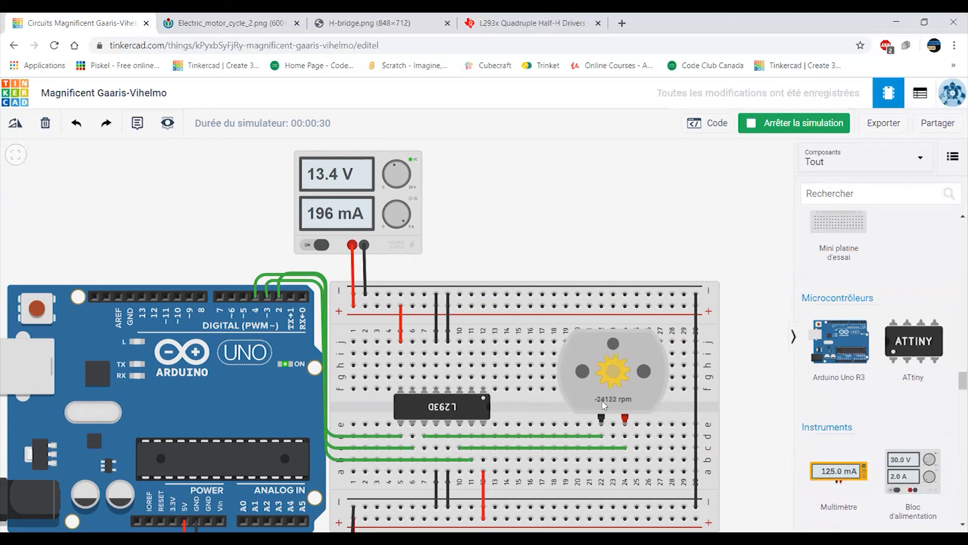
left_click_drag(511, 281, 548, 190)
left_click_drag(618, 497, 598, 458)
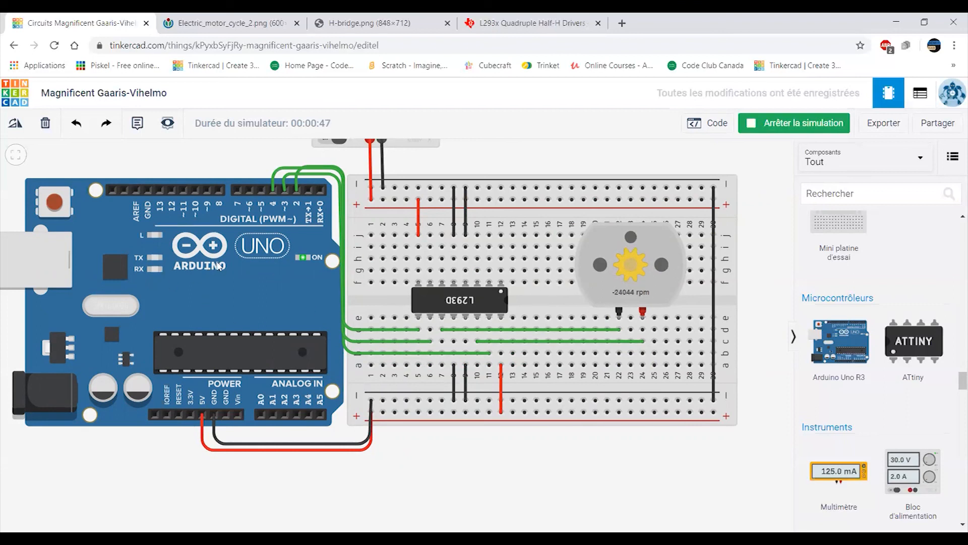
Examine the L293D's connections and the motor's speed and direction in the running simulation
left_click(438, 304)
scroll(441, 303, "up", 2)
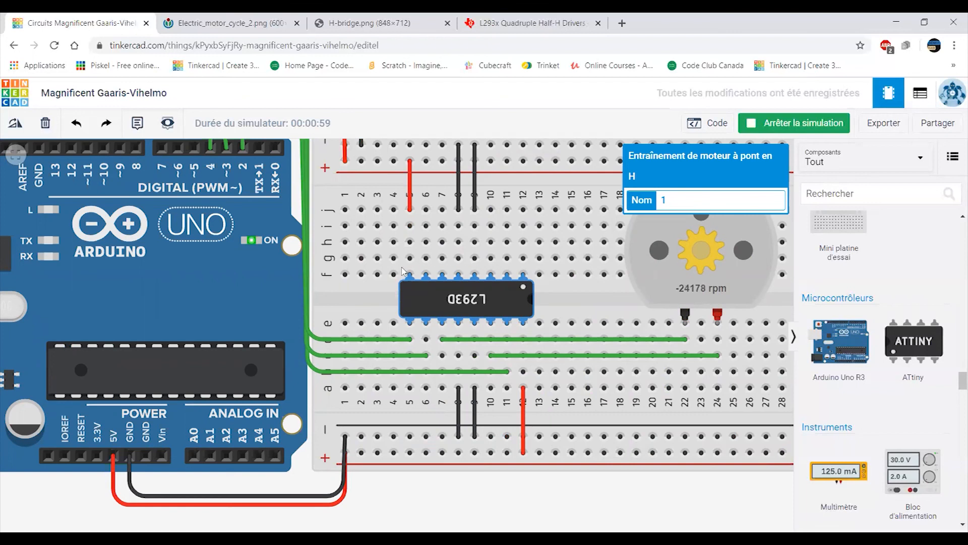
scroll(434, 277, "down", 3)
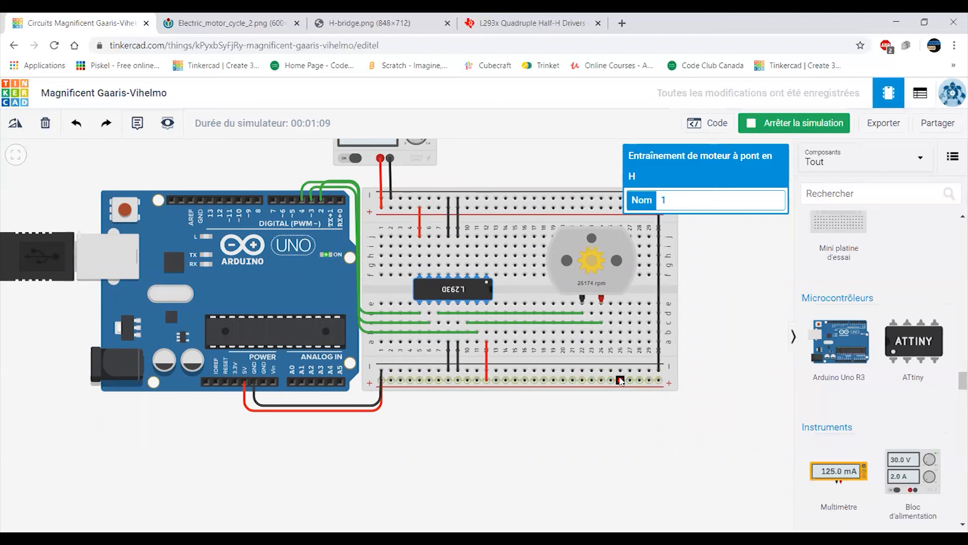
scroll(623, 383, "down", 1)
left_click_drag(699, 266, 651, 312)
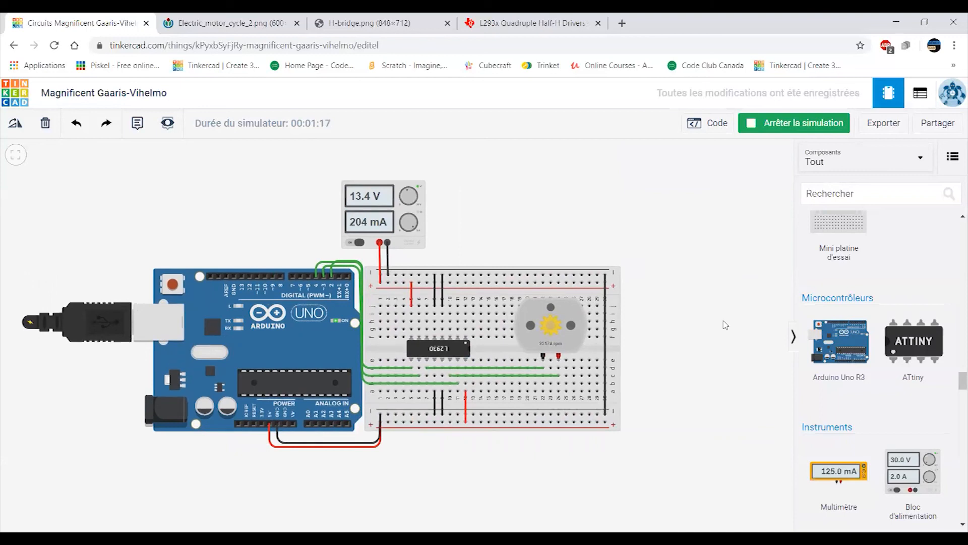
Browse the component library for other motor types, such as the Micro Servo and Motoréducteur
scroll(842, 312, "down", 5)
scroll(868, 303, "up", 8)
scroll(868, 303, "up", 4)
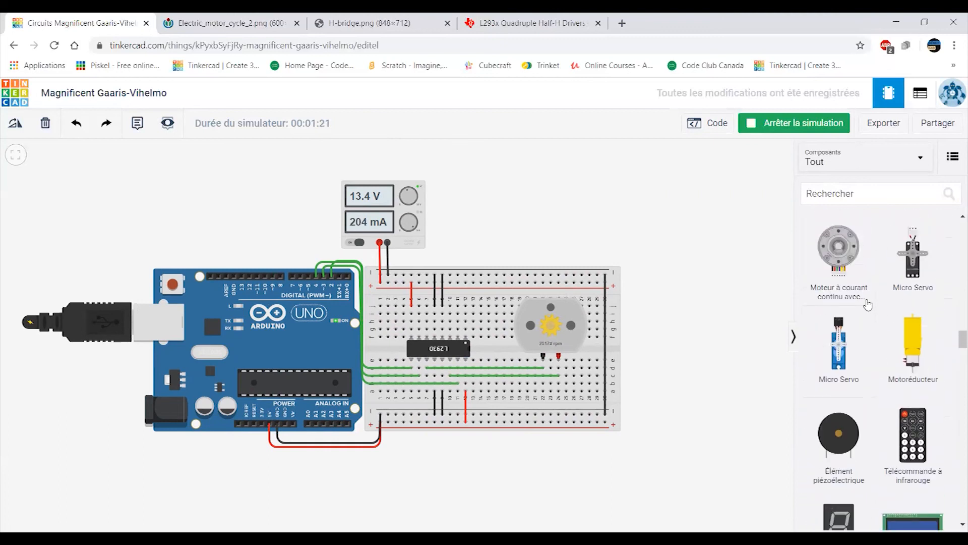